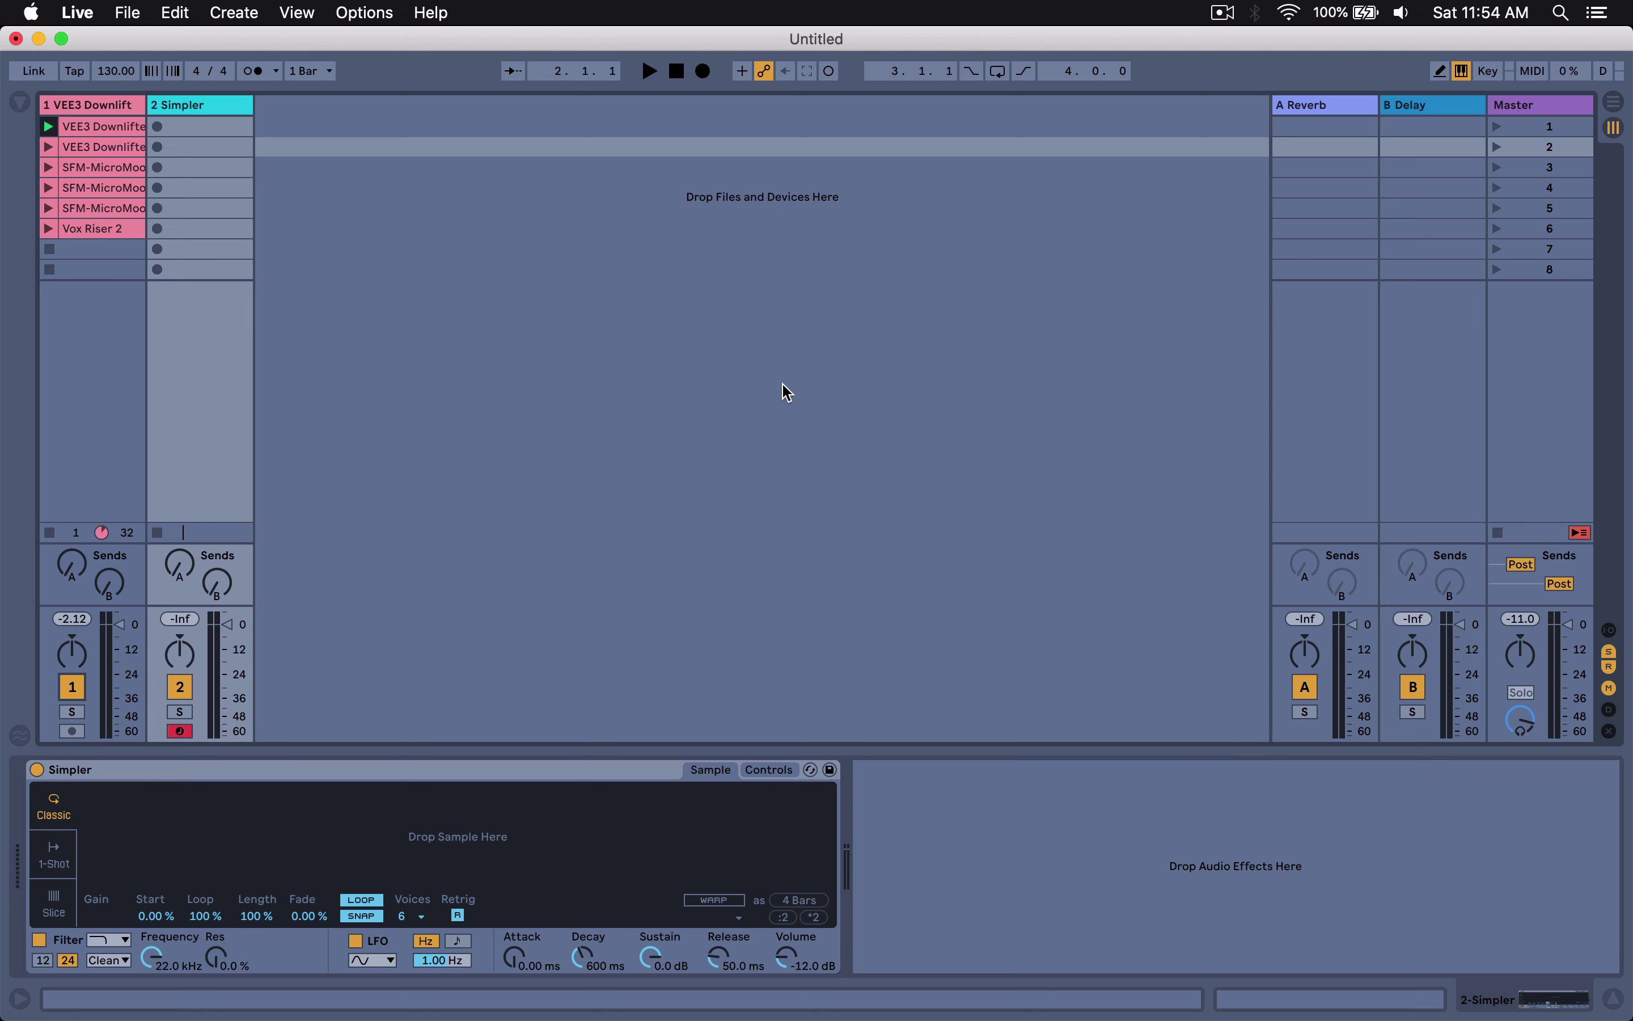
Audition the first VEE3 Downlifter clip on track 1 and stop playback.
{"action": "left_click", "coordinate": [183, 107]}
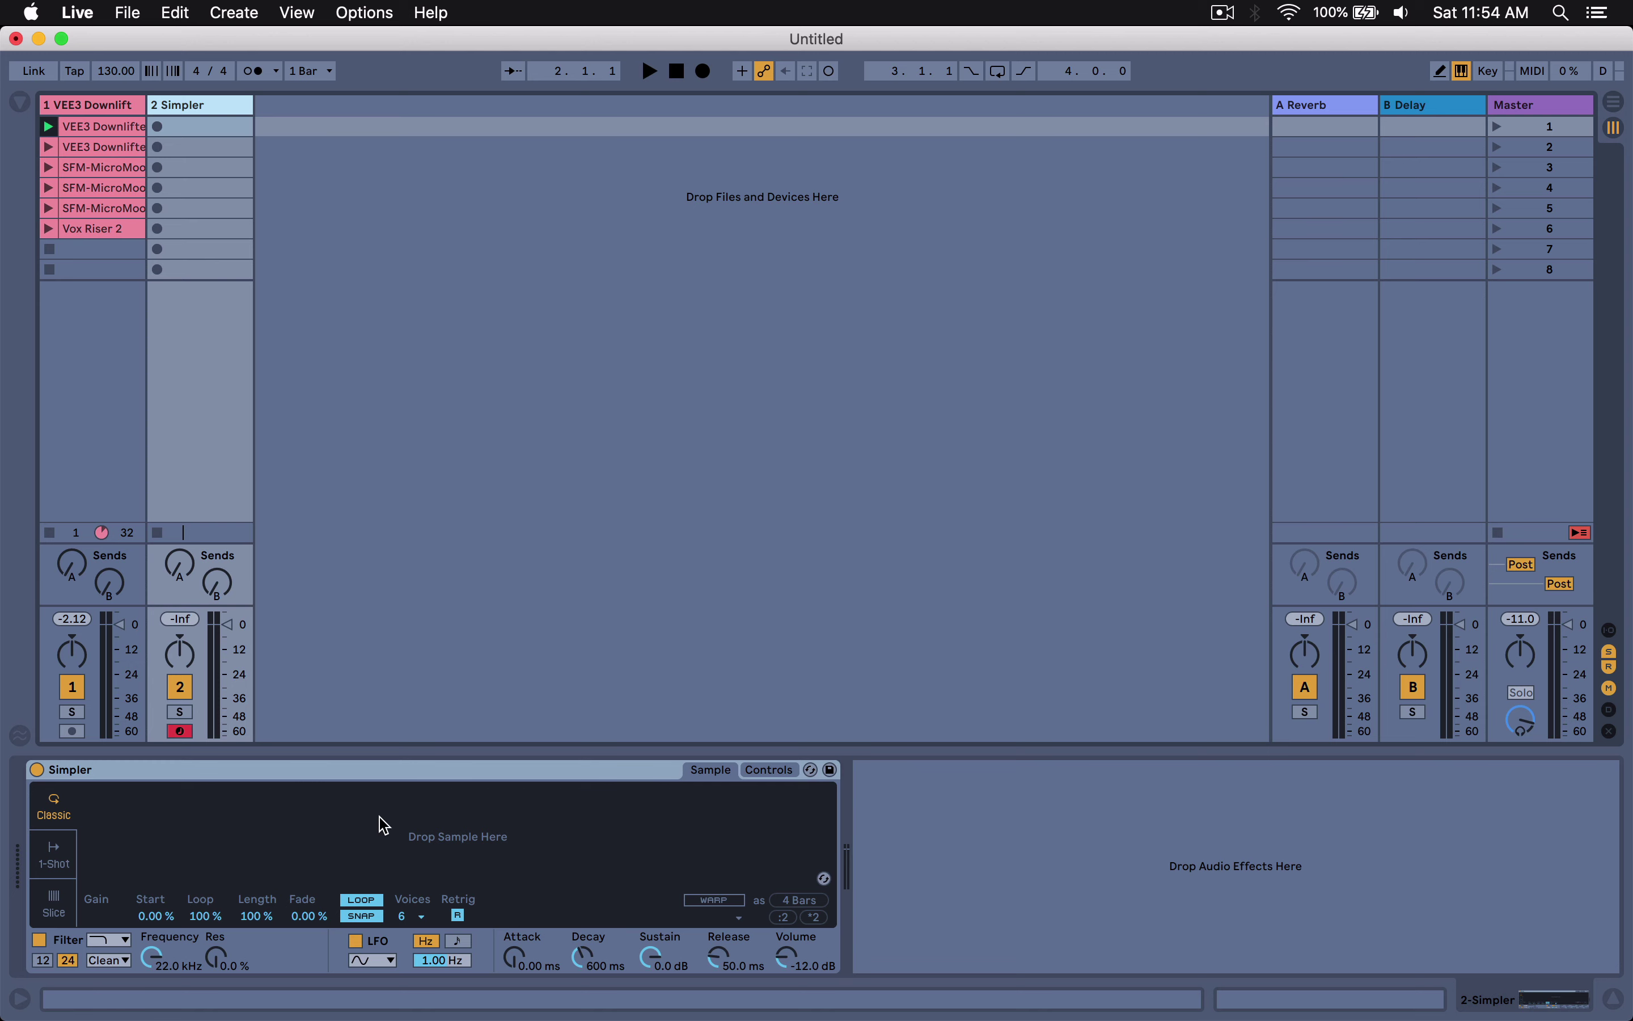
{"action": "left_click", "coordinate": [49, 128]}
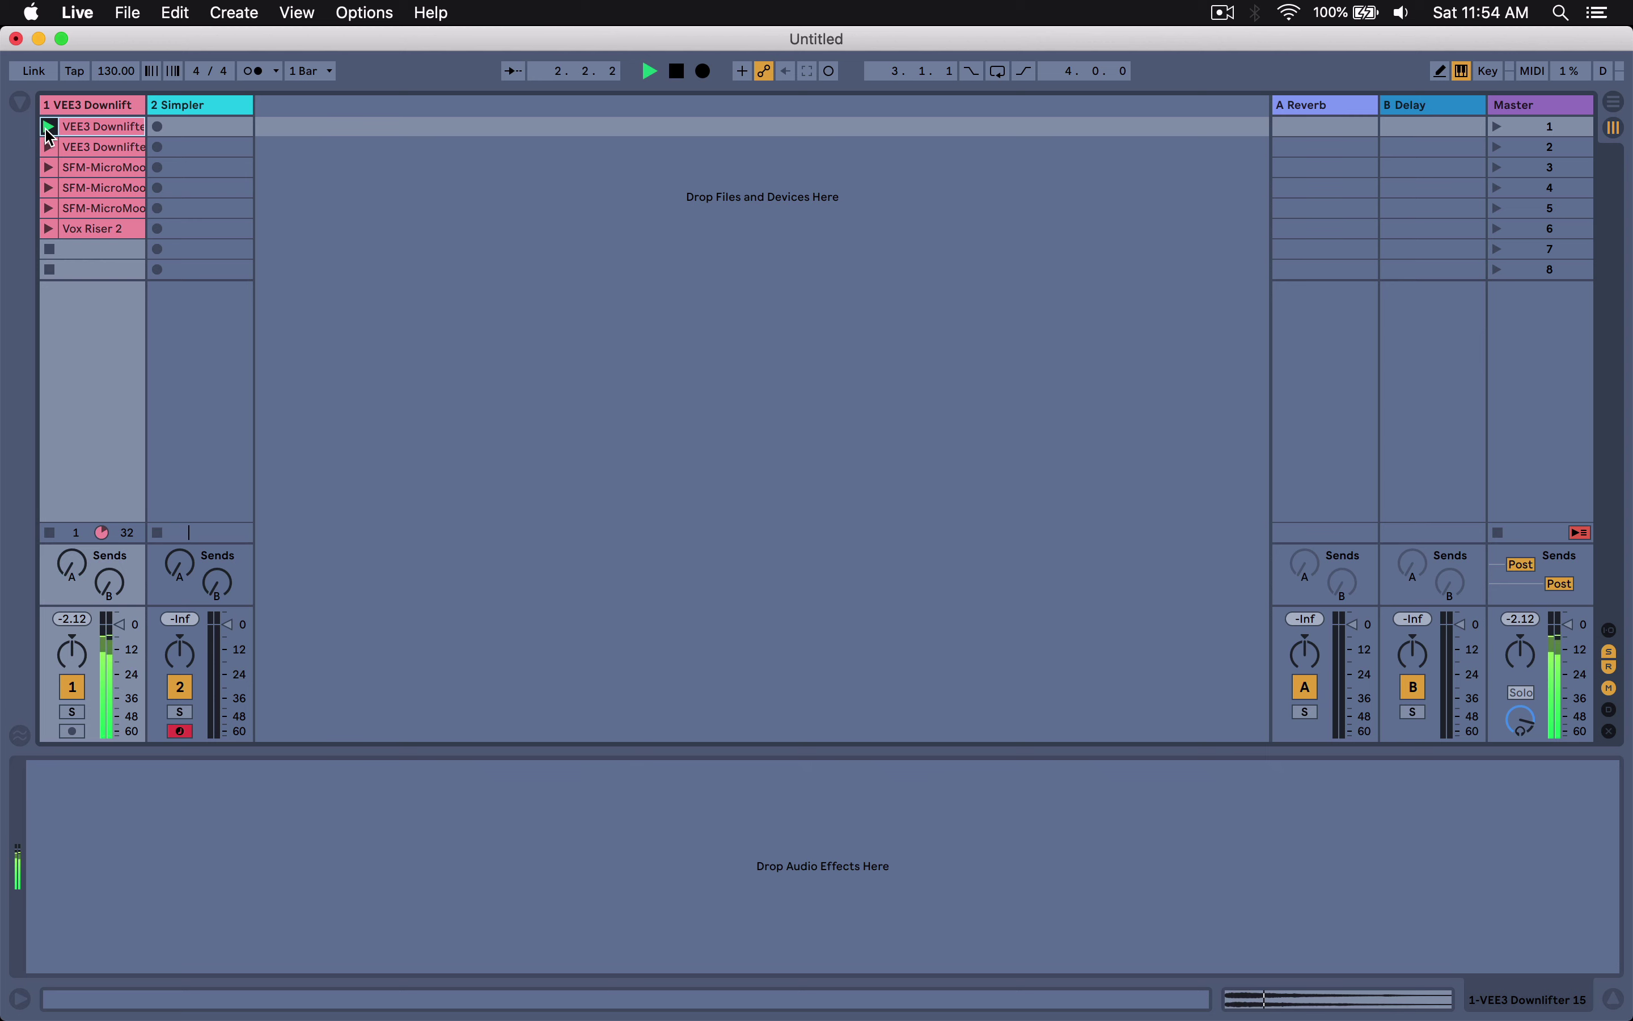
{"action": "key", "text": "space"}
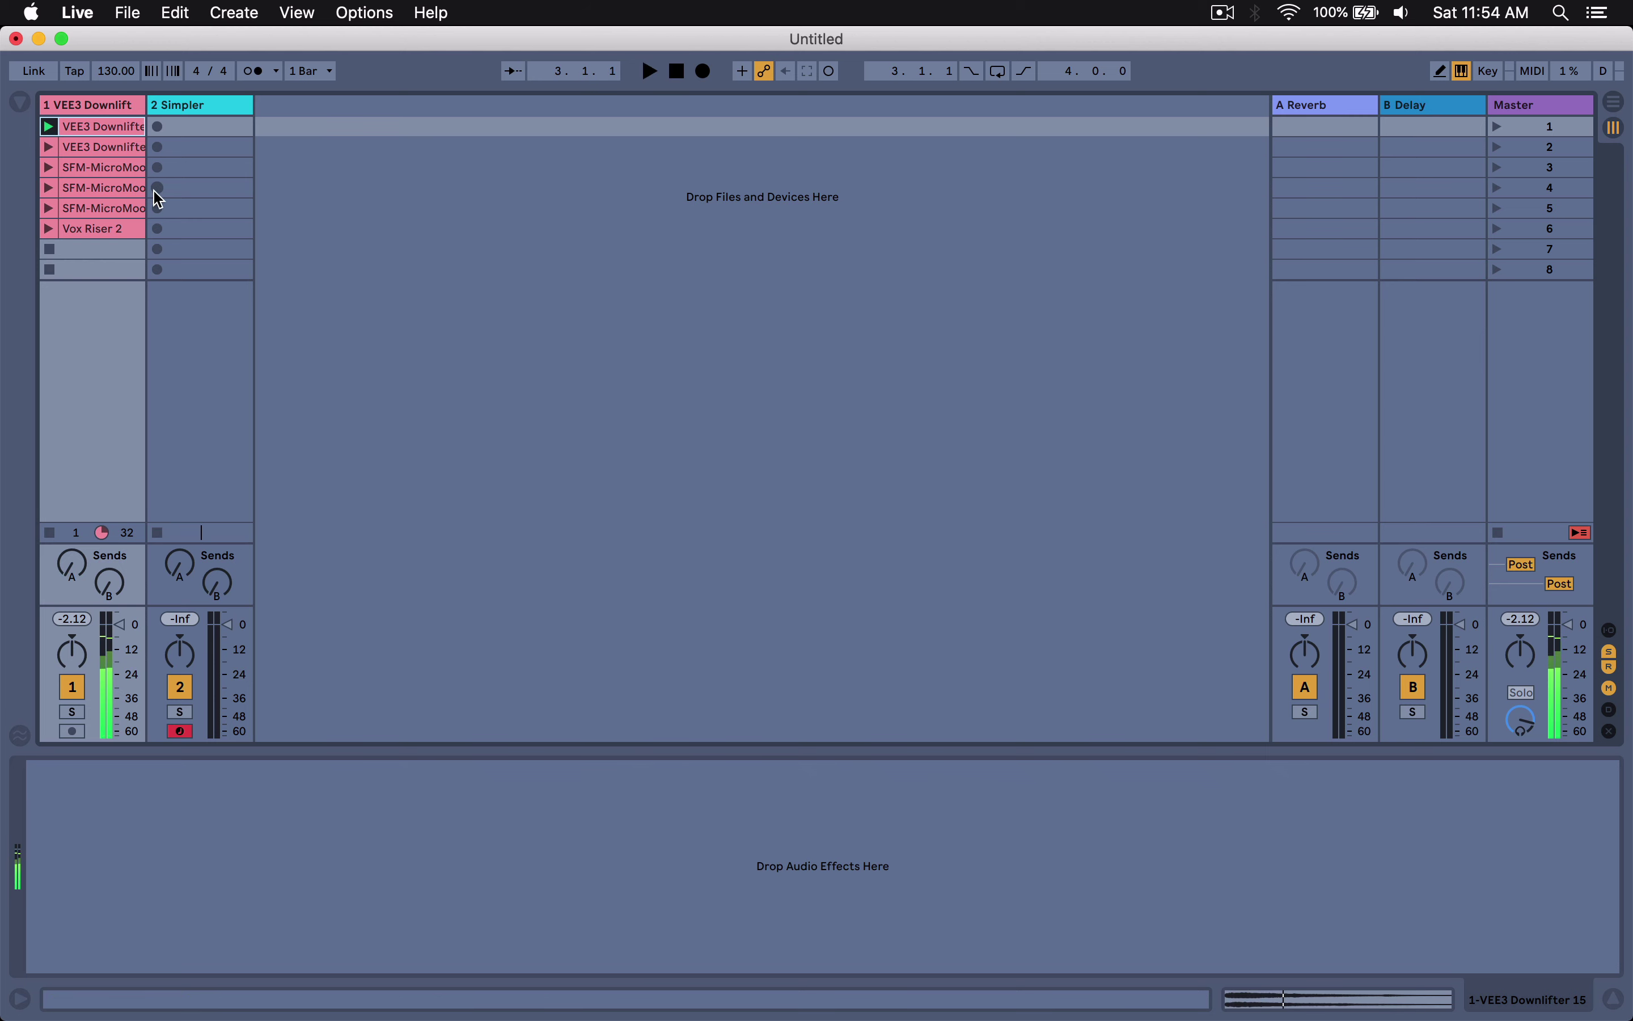
Load the first VEE3 Downlifter clip into the Simpler on track 2 and shorten the sample's end to 4 bars.
{"action": "left_click", "coordinate": [180, 108]}
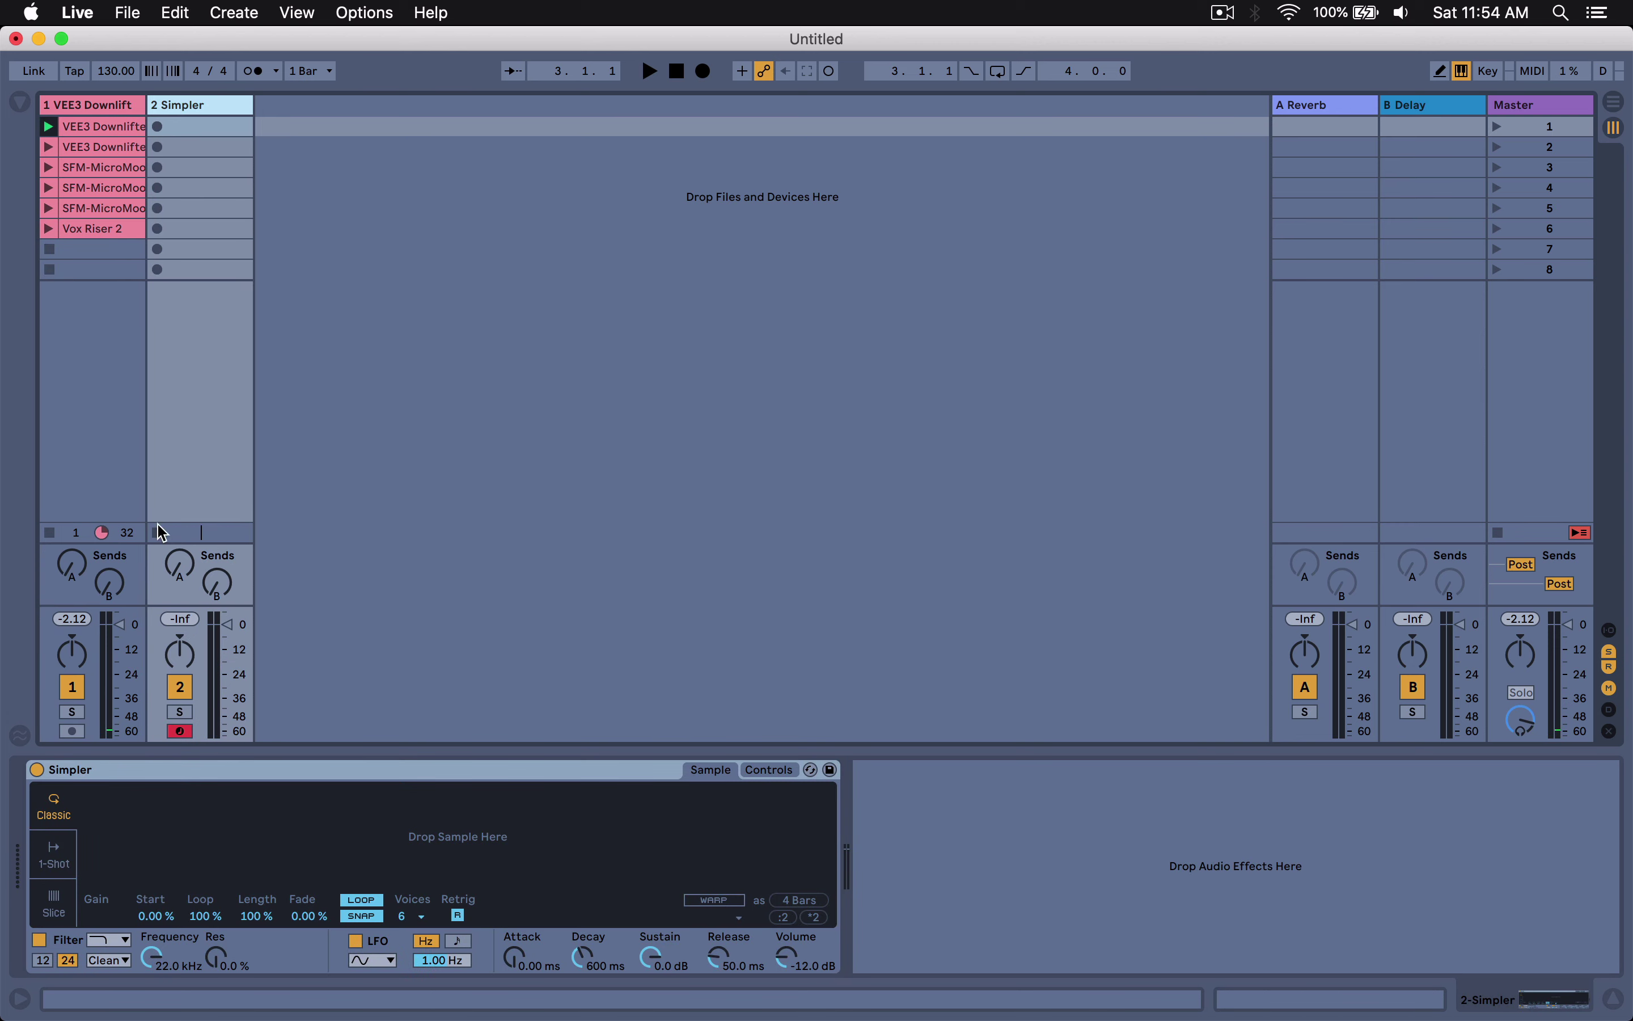
{"action": "left_click_drag", "start_coordinate": [101, 129], "coordinate": [291, 826]}
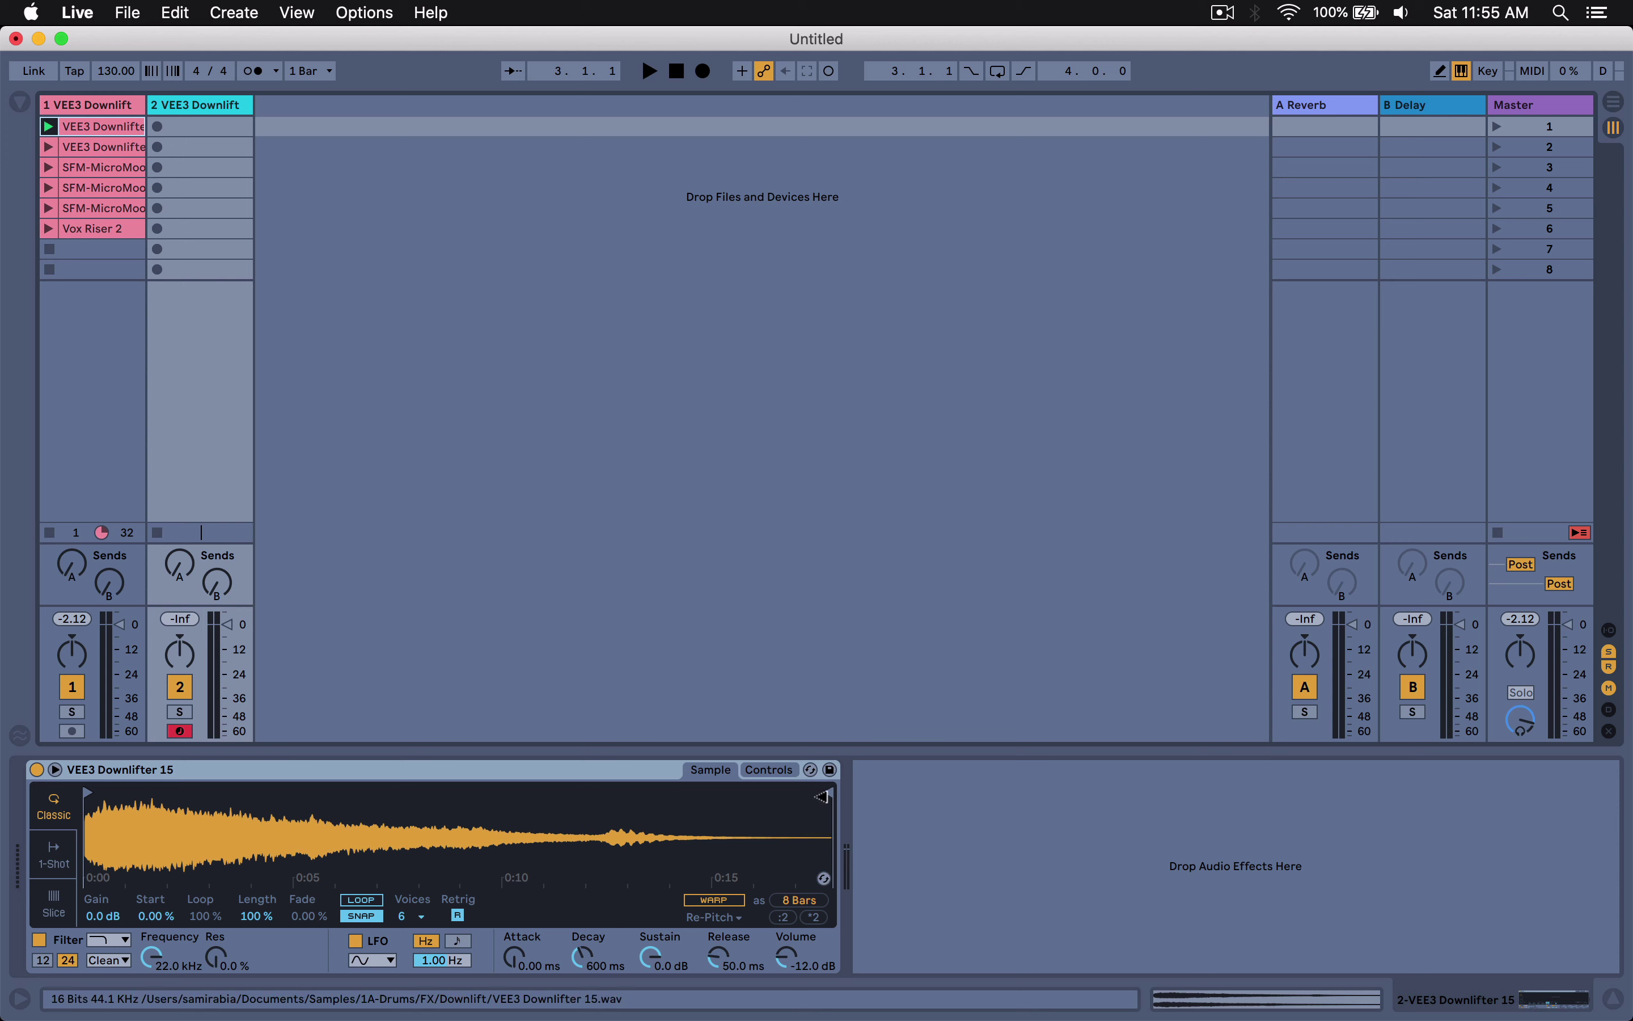
{"action": "left_click_drag", "start_coordinate": [820, 794], "coordinate": [582, 822]}
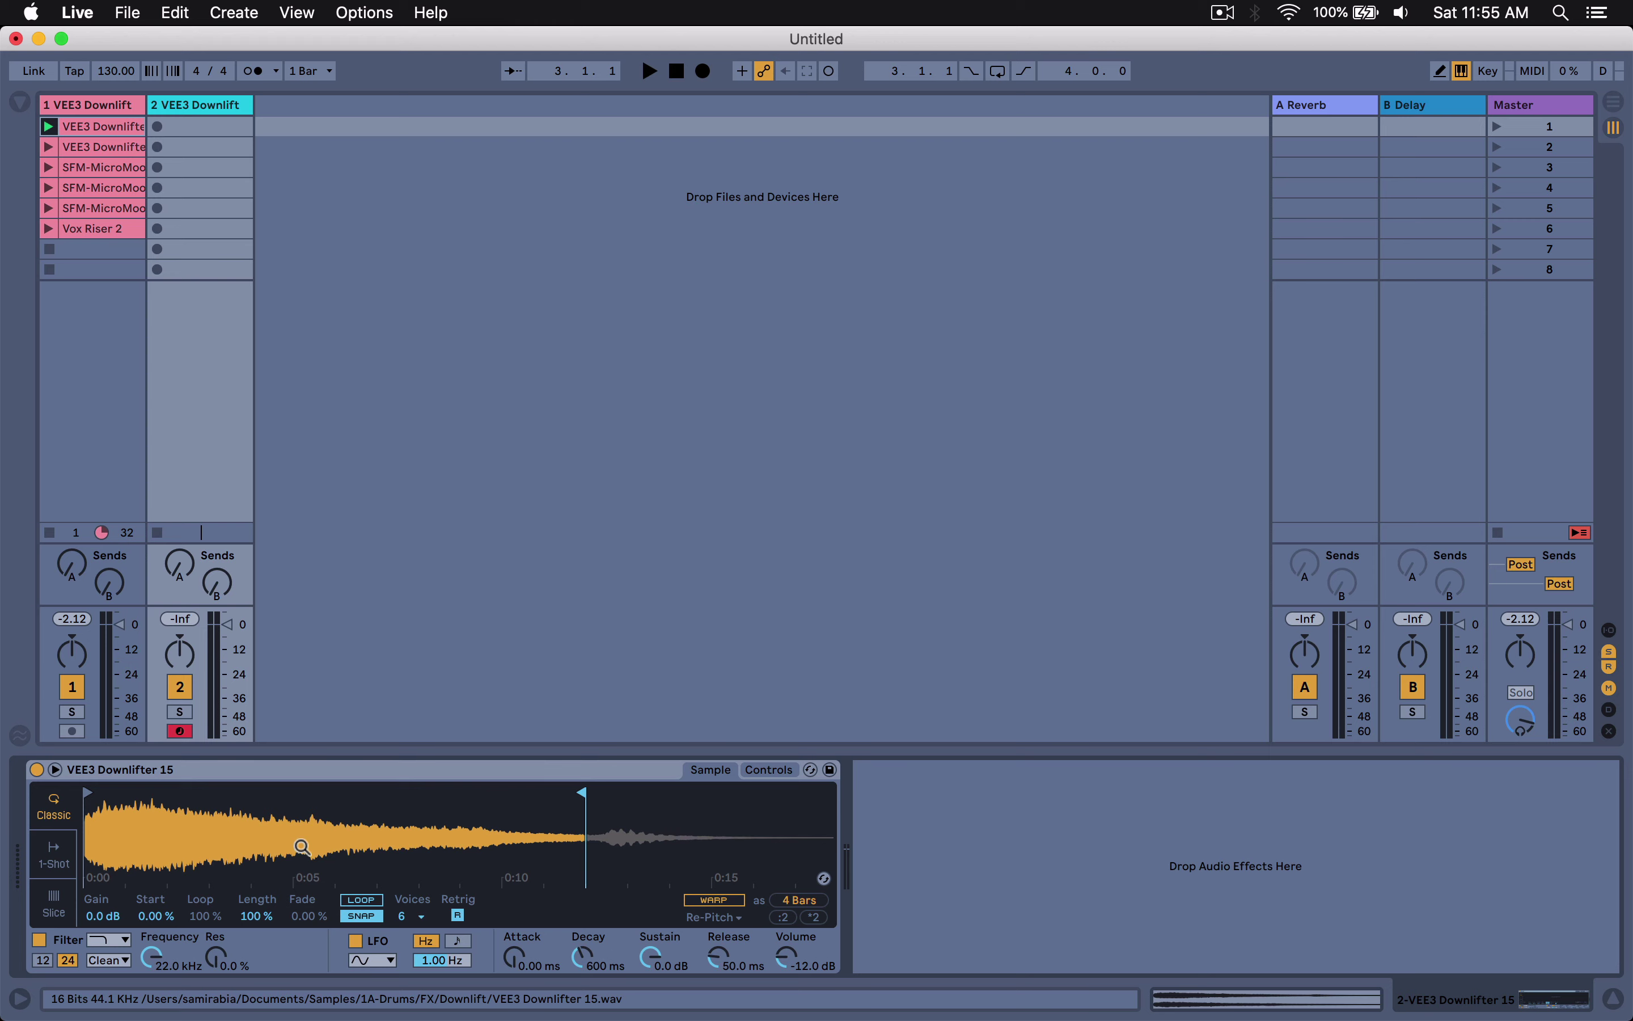
Create a MIDI clip in the Simpler track's first slot and enter four consecutive 1/16 notes on C3.
{"action": "double_click", "coordinate": [206, 135]}
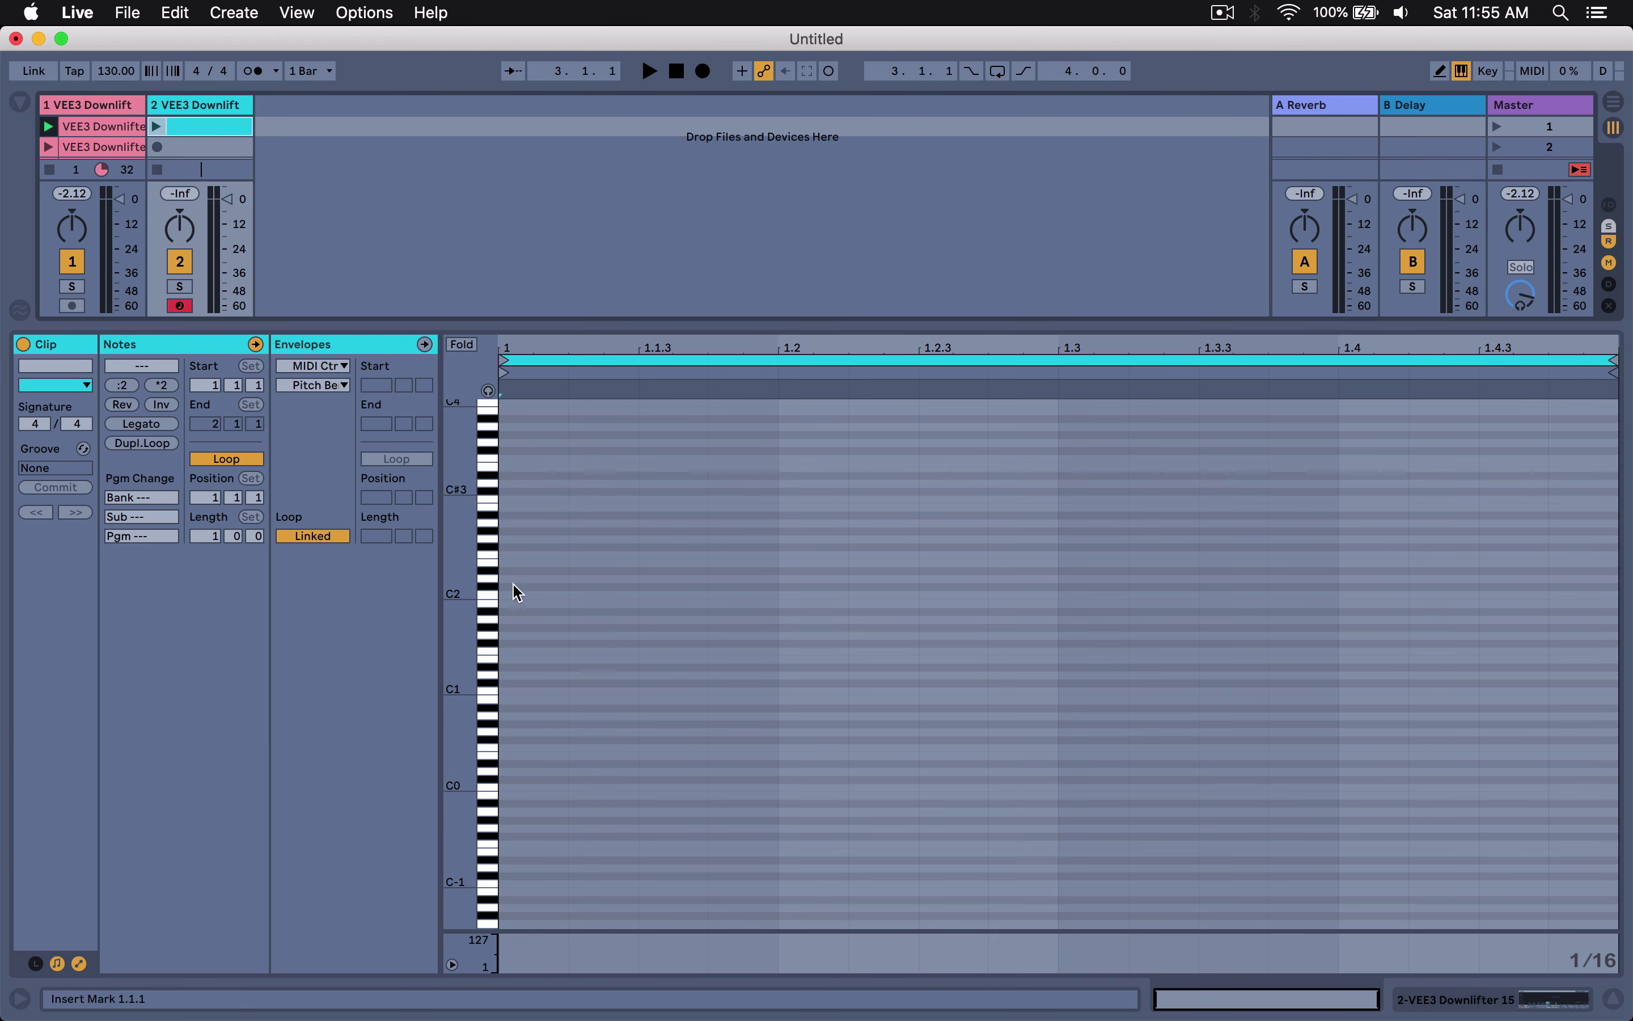
{"action": "scroll", "coordinate": [488, 662], "scroll_direction": "up", "scroll_amount": 5}
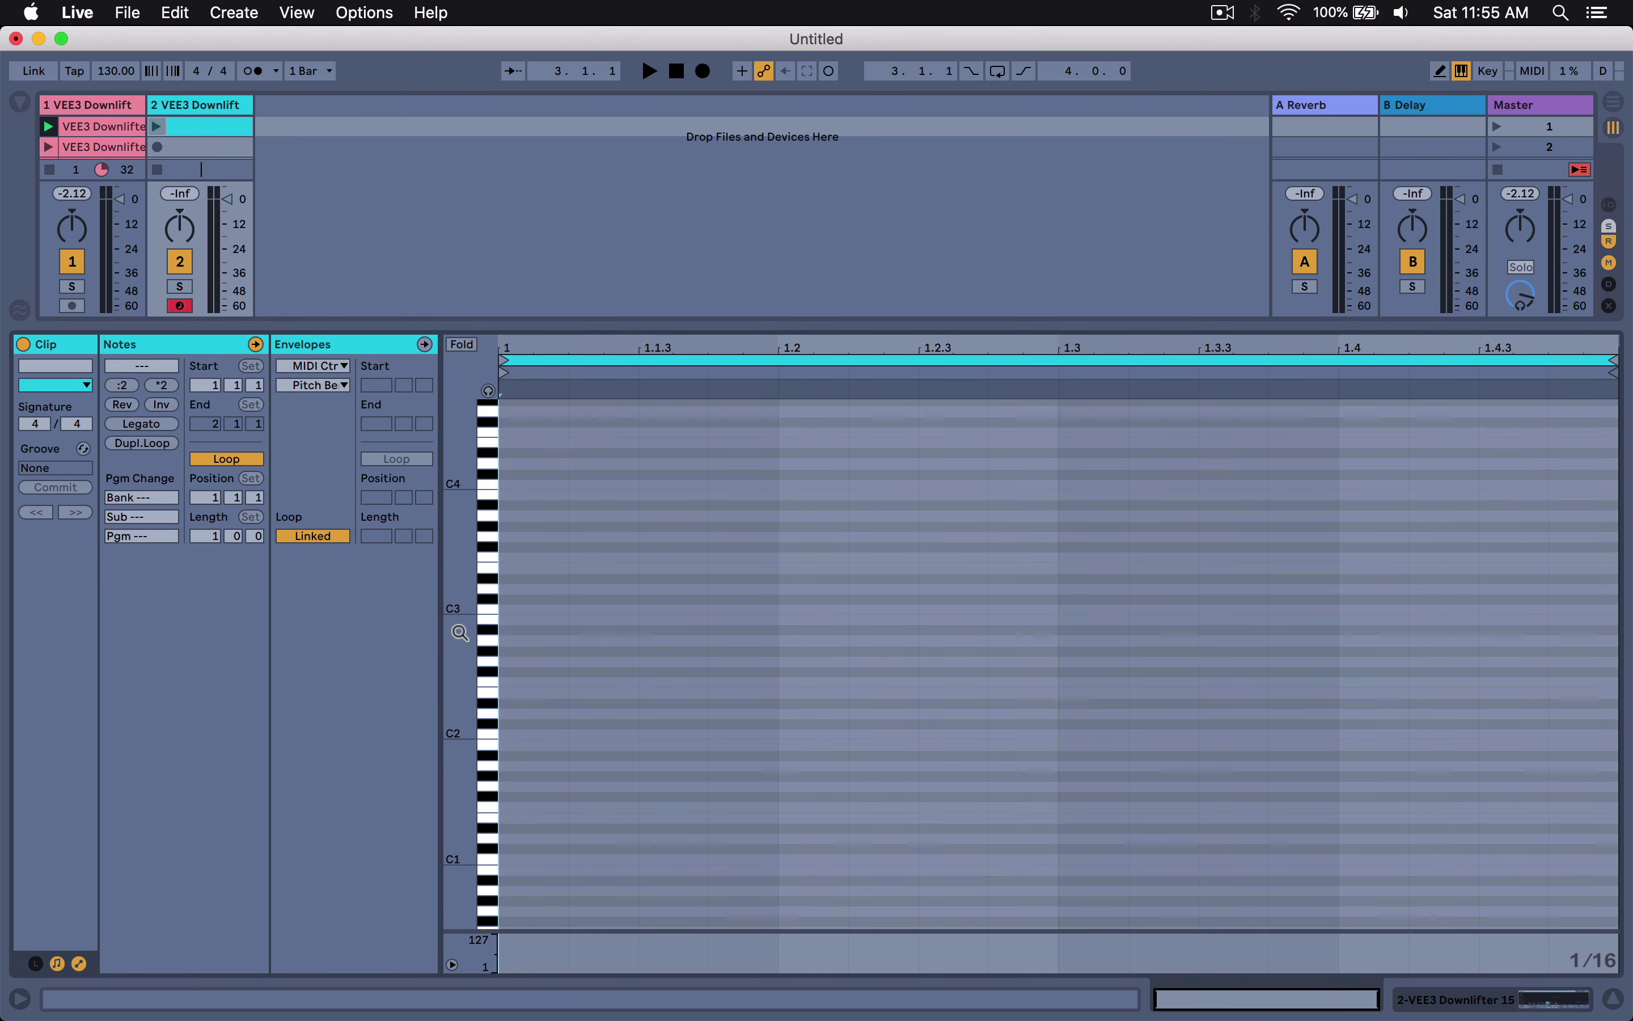
{"action": "double_click", "coordinate": [535, 610]}
{"action": "key", "text": "super+d"}
{"action": "key", "text": "super+d"}
{"action": "key", "text": "super+d"}
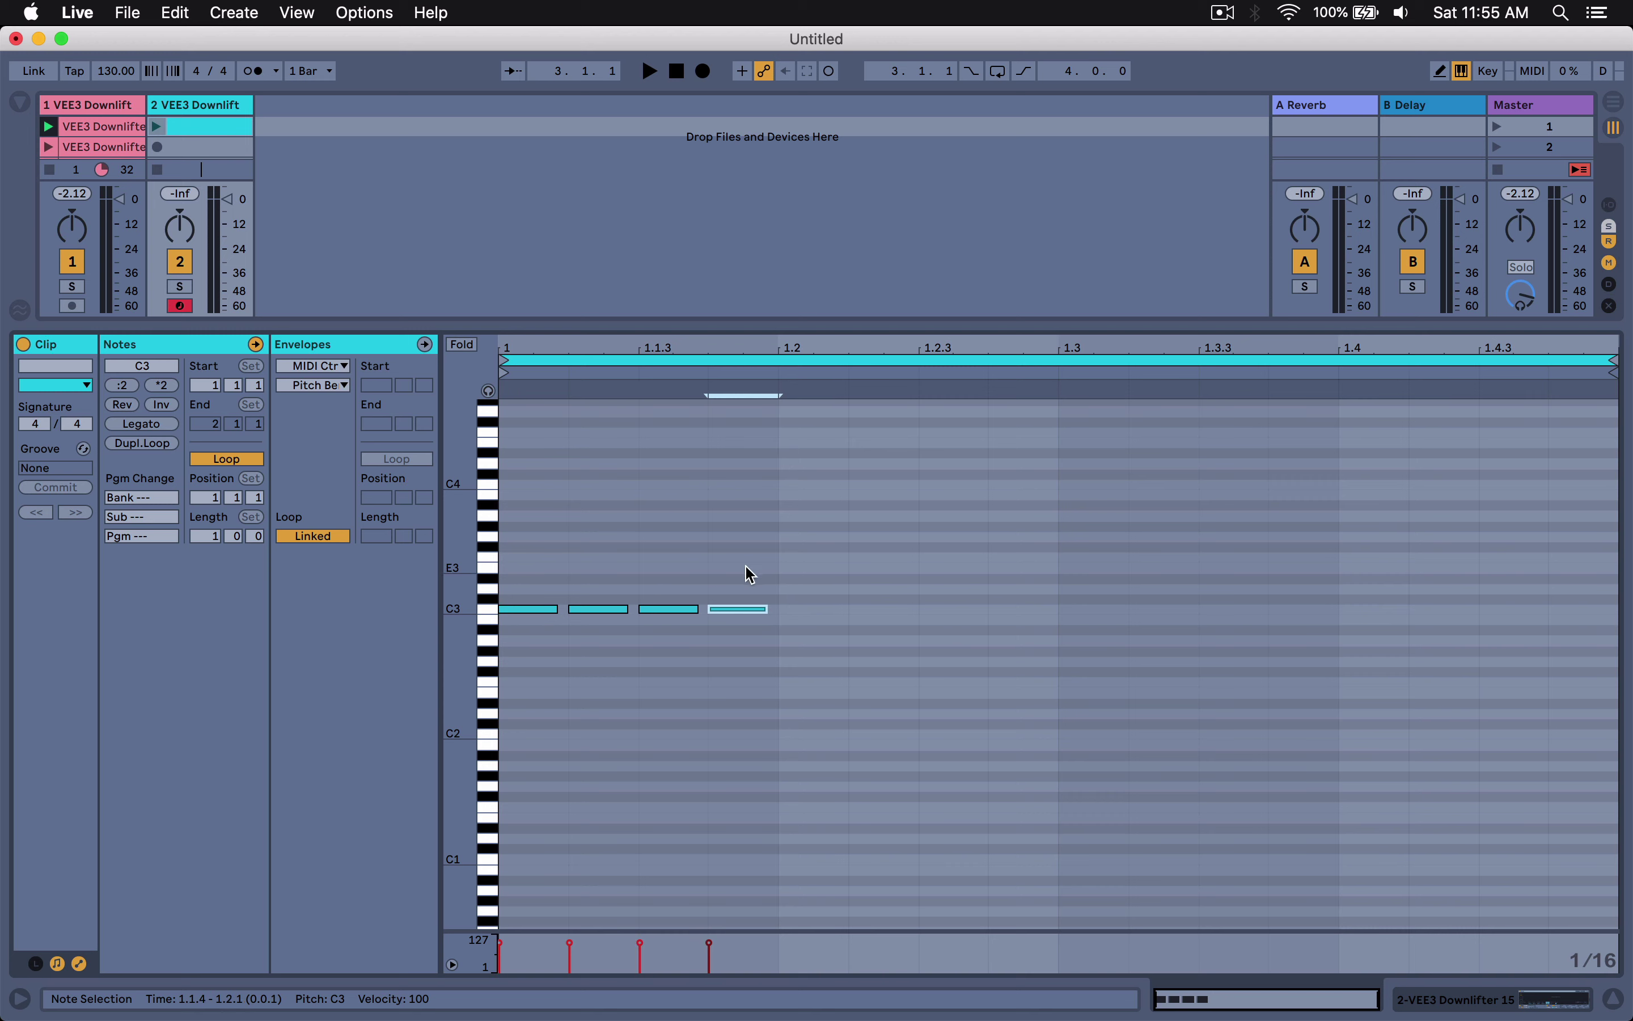
Duplicate the four C3 notes three times to fill the whole one-bar clip.
{"action": "left_click_drag", "start_coordinate": [761, 573], "coordinate": [511, 632]}
{"action": "key", "text": "super+d"}
{"action": "key", "text": "super+d"}
{"action": "key", "text": "super+d"}
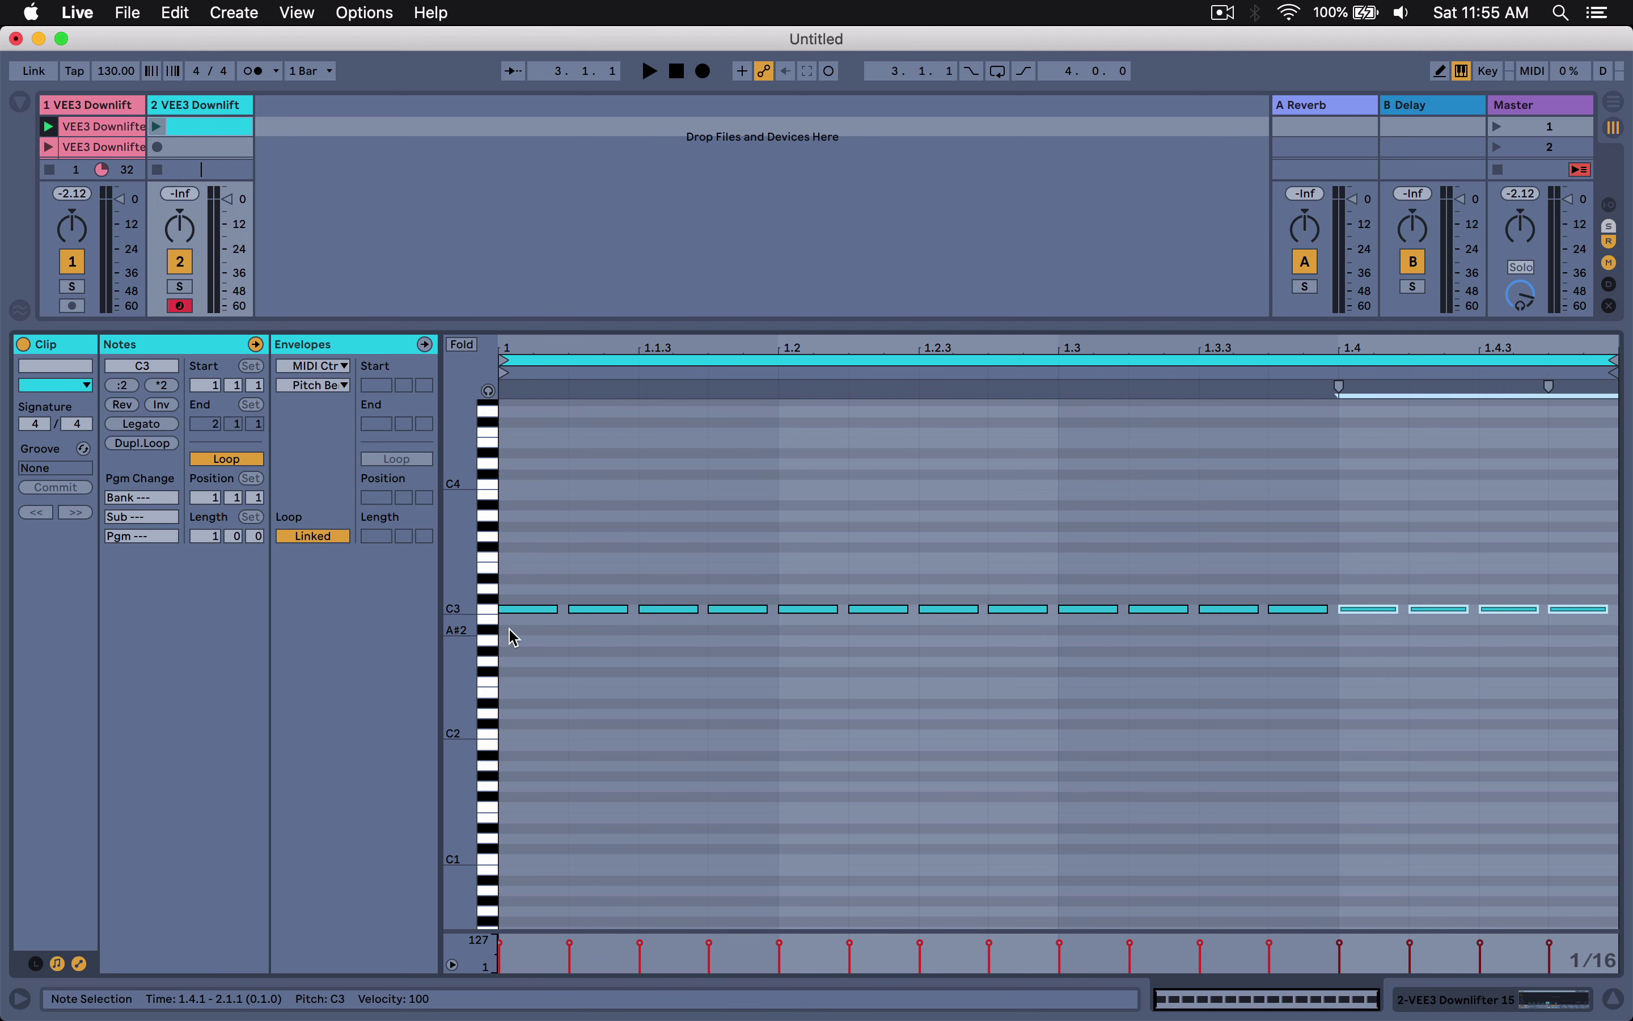
{"action": "left_click", "coordinate": [1205, 550]}
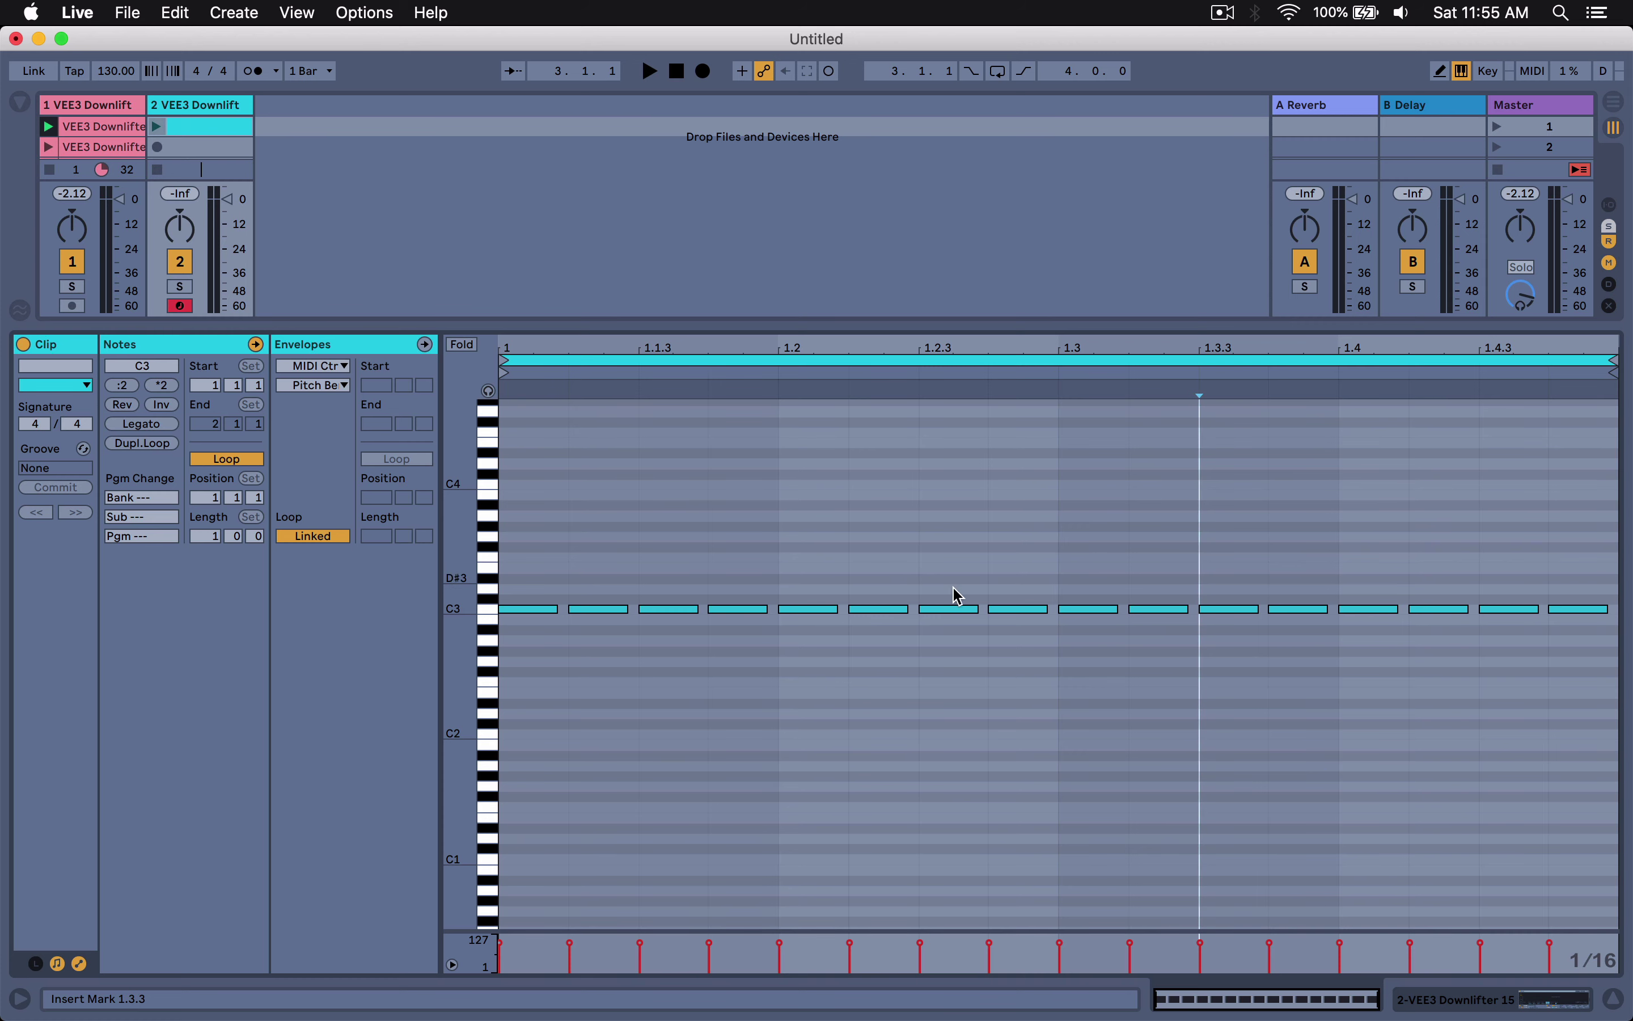
Set the note grid to 1/32 and split the C3 note at 1.3.4 into two 1/32 notes.
{"action": "left_click_drag", "start_coordinate": [1275, 354], "coordinate": [1185, 457]}
{"action": "right_click", "coordinate": [1179, 541]}
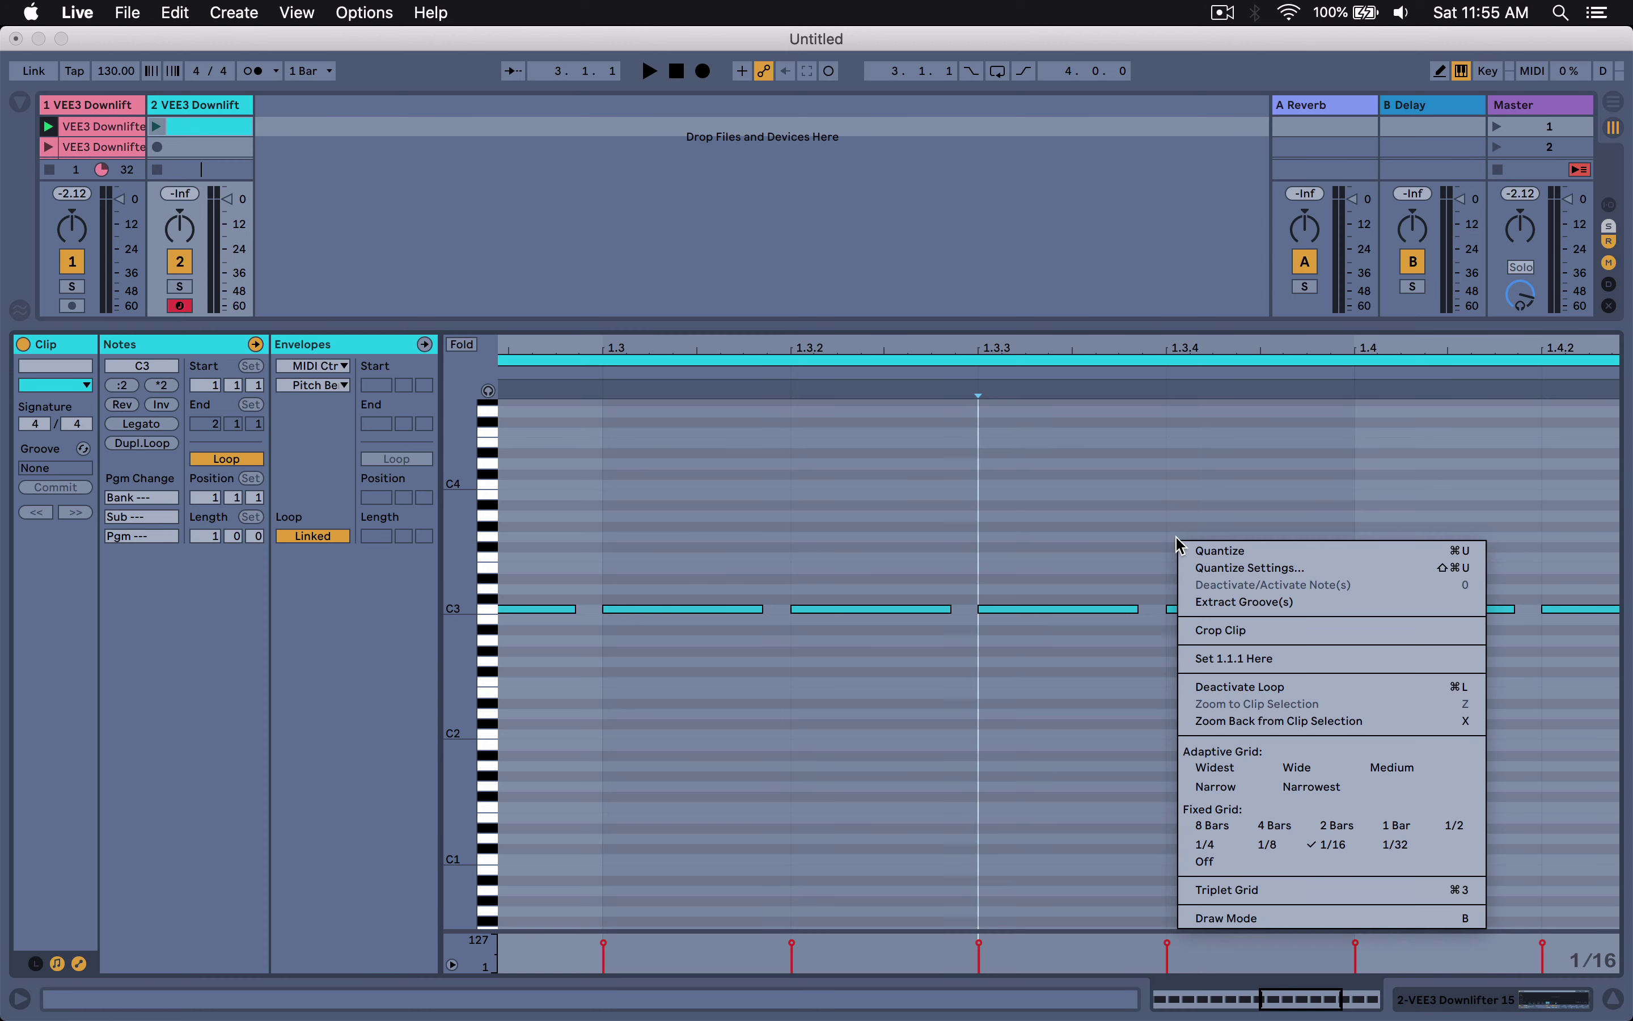
{"action": "left_click", "coordinate": [1375, 848]}
{"action": "left_click_drag", "start_coordinate": [1327, 610], "coordinate": [1227, 620]}
{"action": "key", "text": "super+d"}
{"action": "key", "text": "Right"}
Halve the C3 note at 1.3.3 and place a duplicate 1/32 note in the second half.
{"action": "scroll", "coordinate": [1269, 567], "scroll_direction": "right", "scroll_amount": 5}
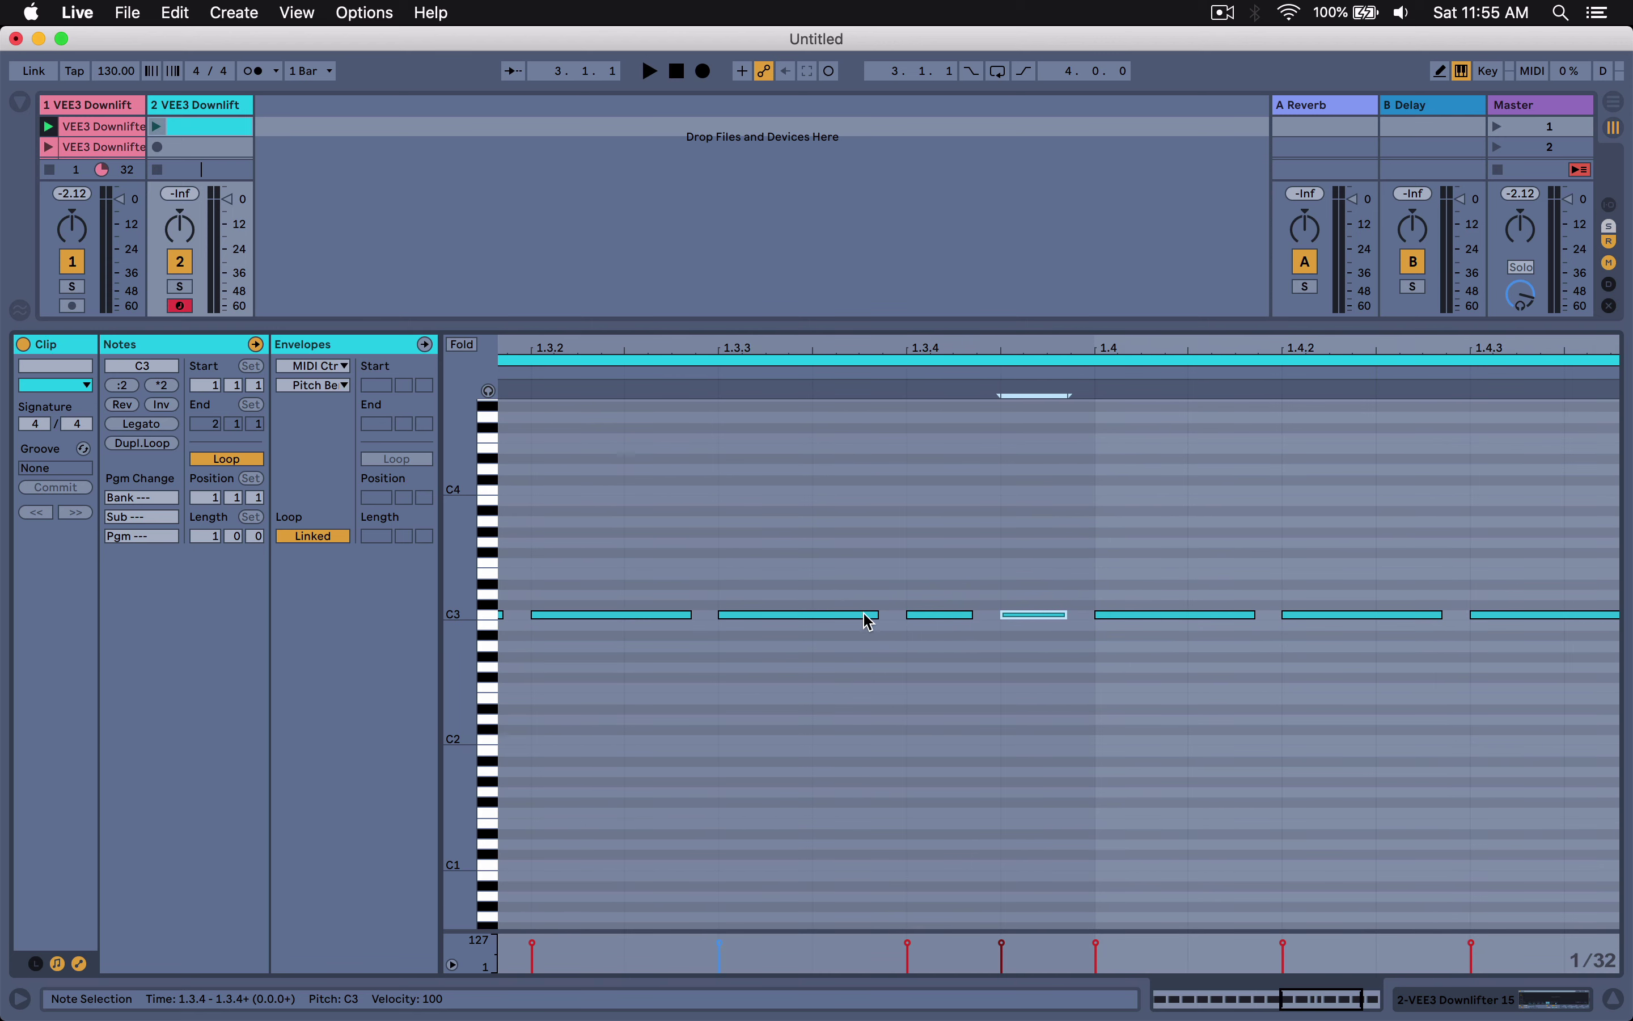
{"action": "left_click_drag", "start_coordinate": [869, 620], "coordinate": [781, 619]}
{"action": "key", "text": "super+d"}
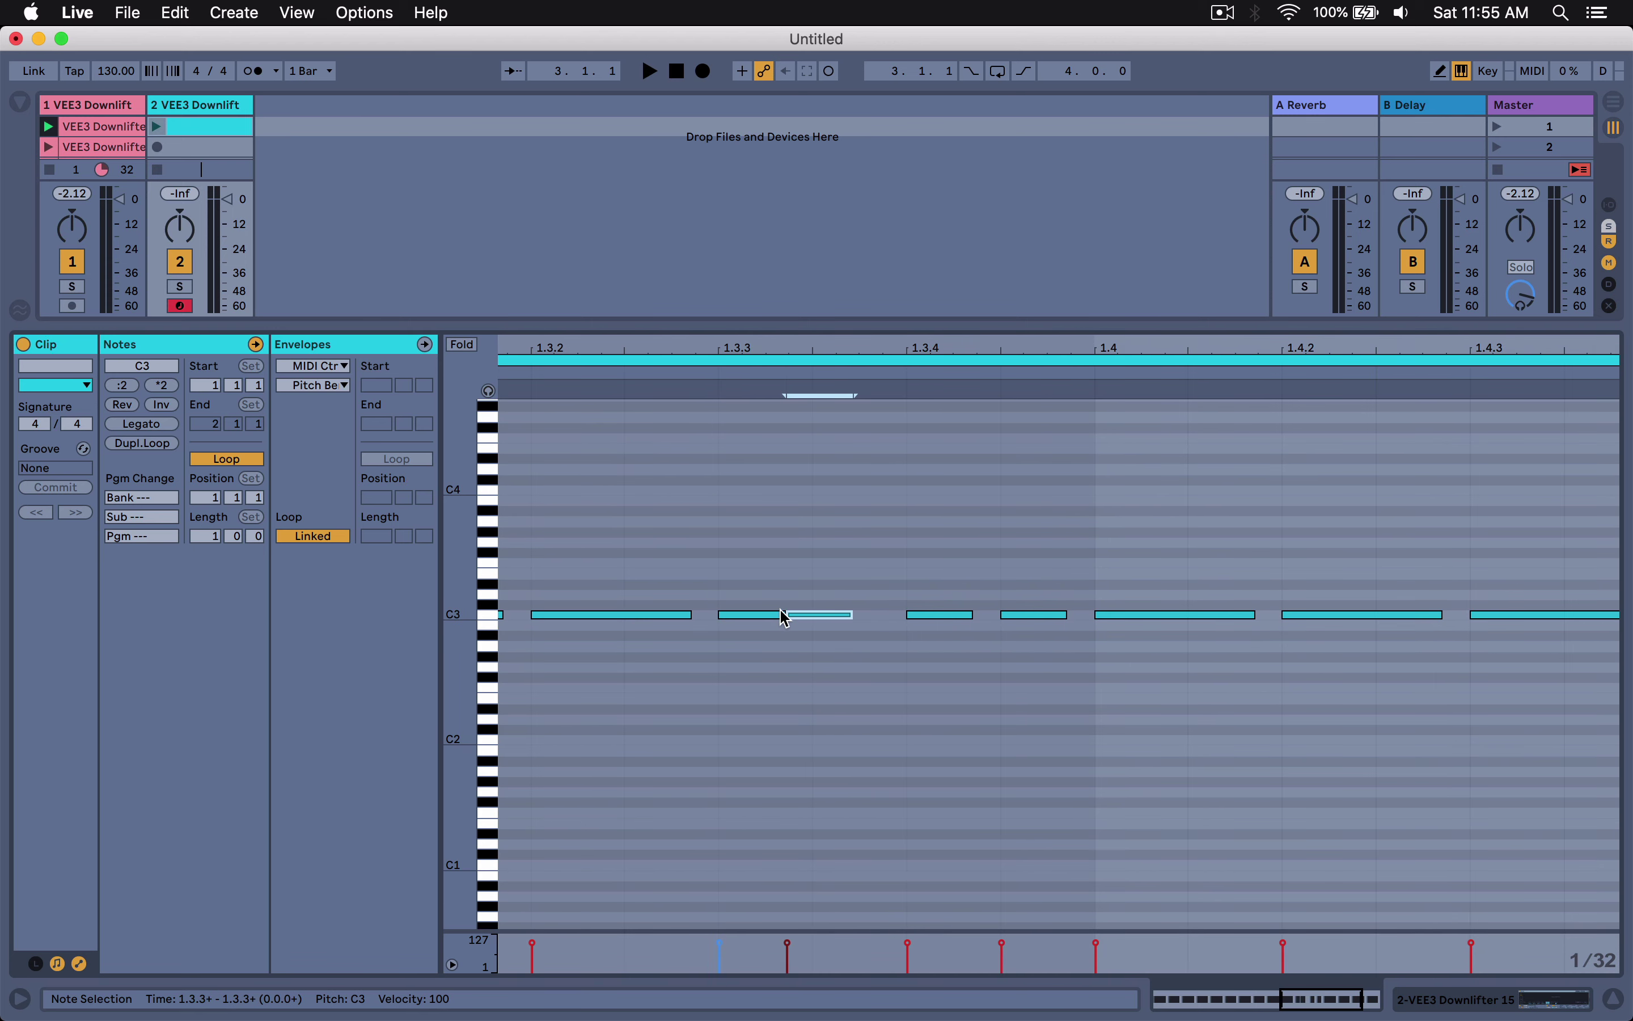
{"action": "key", "text": "Right"}
{"action": "left_click", "coordinate": [807, 520]}
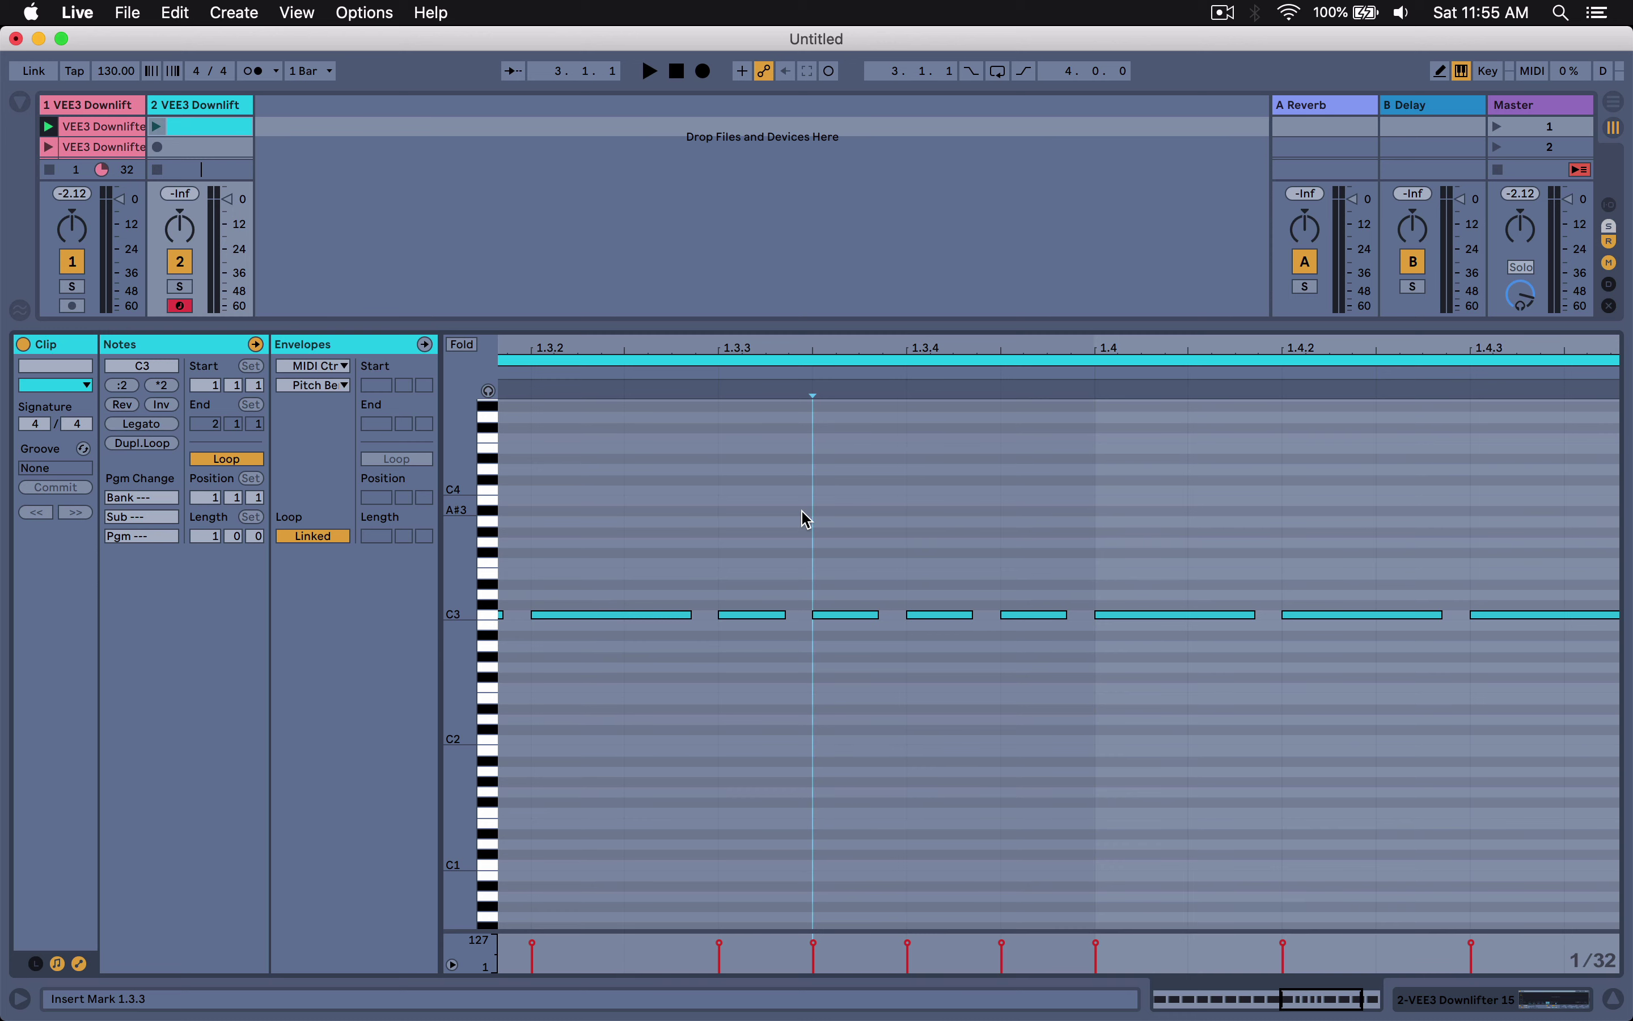
Display the clip envelope for the VEE3 Downlifter 15 device's Sample Start parameter.
{"action": "key", "text": "minus"}
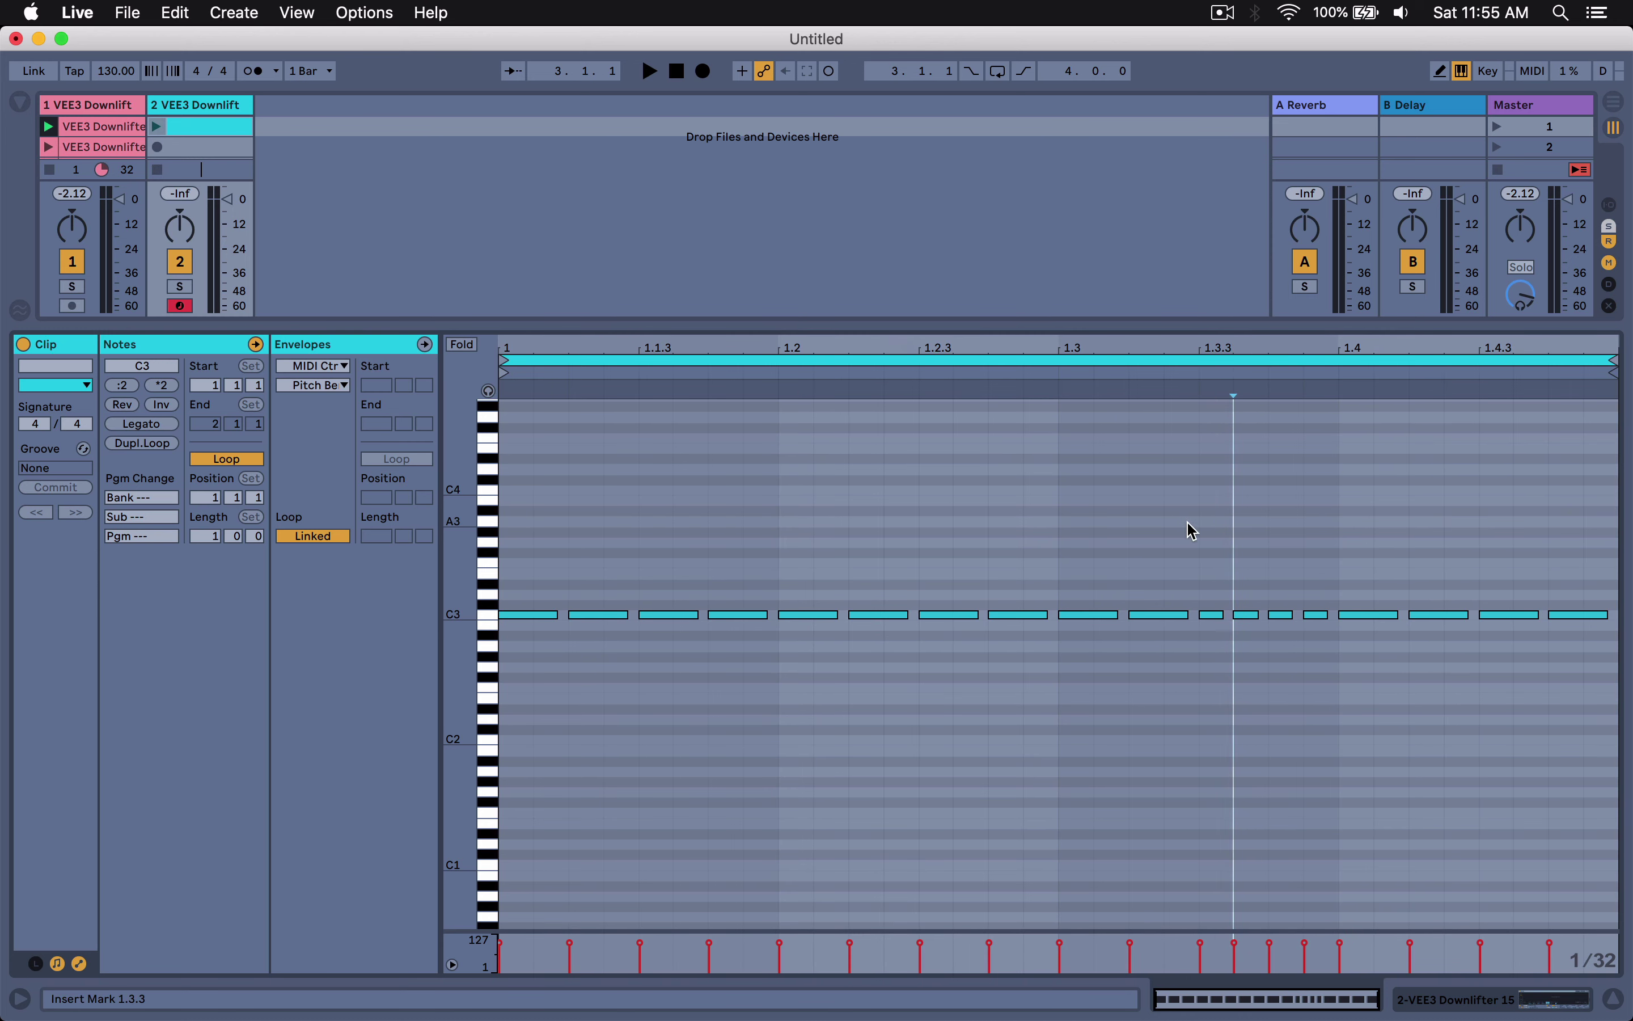
{"action": "left_click", "coordinate": [336, 366]}
{"action": "left_click", "coordinate": [335, 399]}
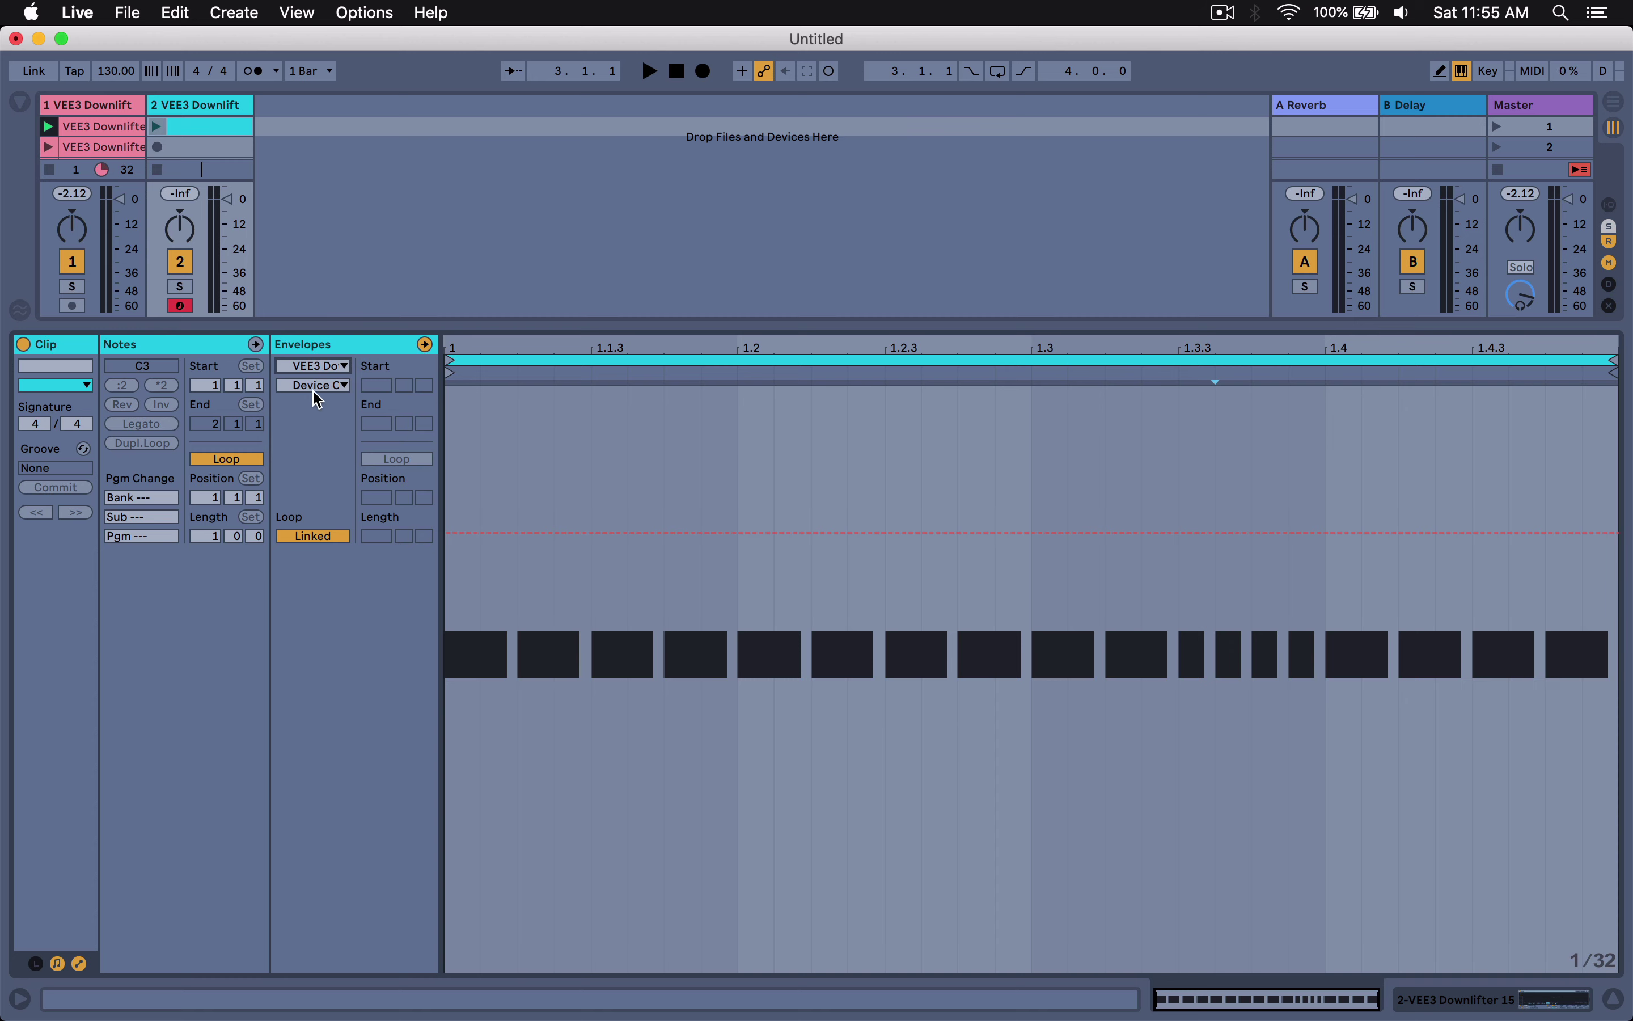
{"action": "left_click", "coordinate": [316, 392]}
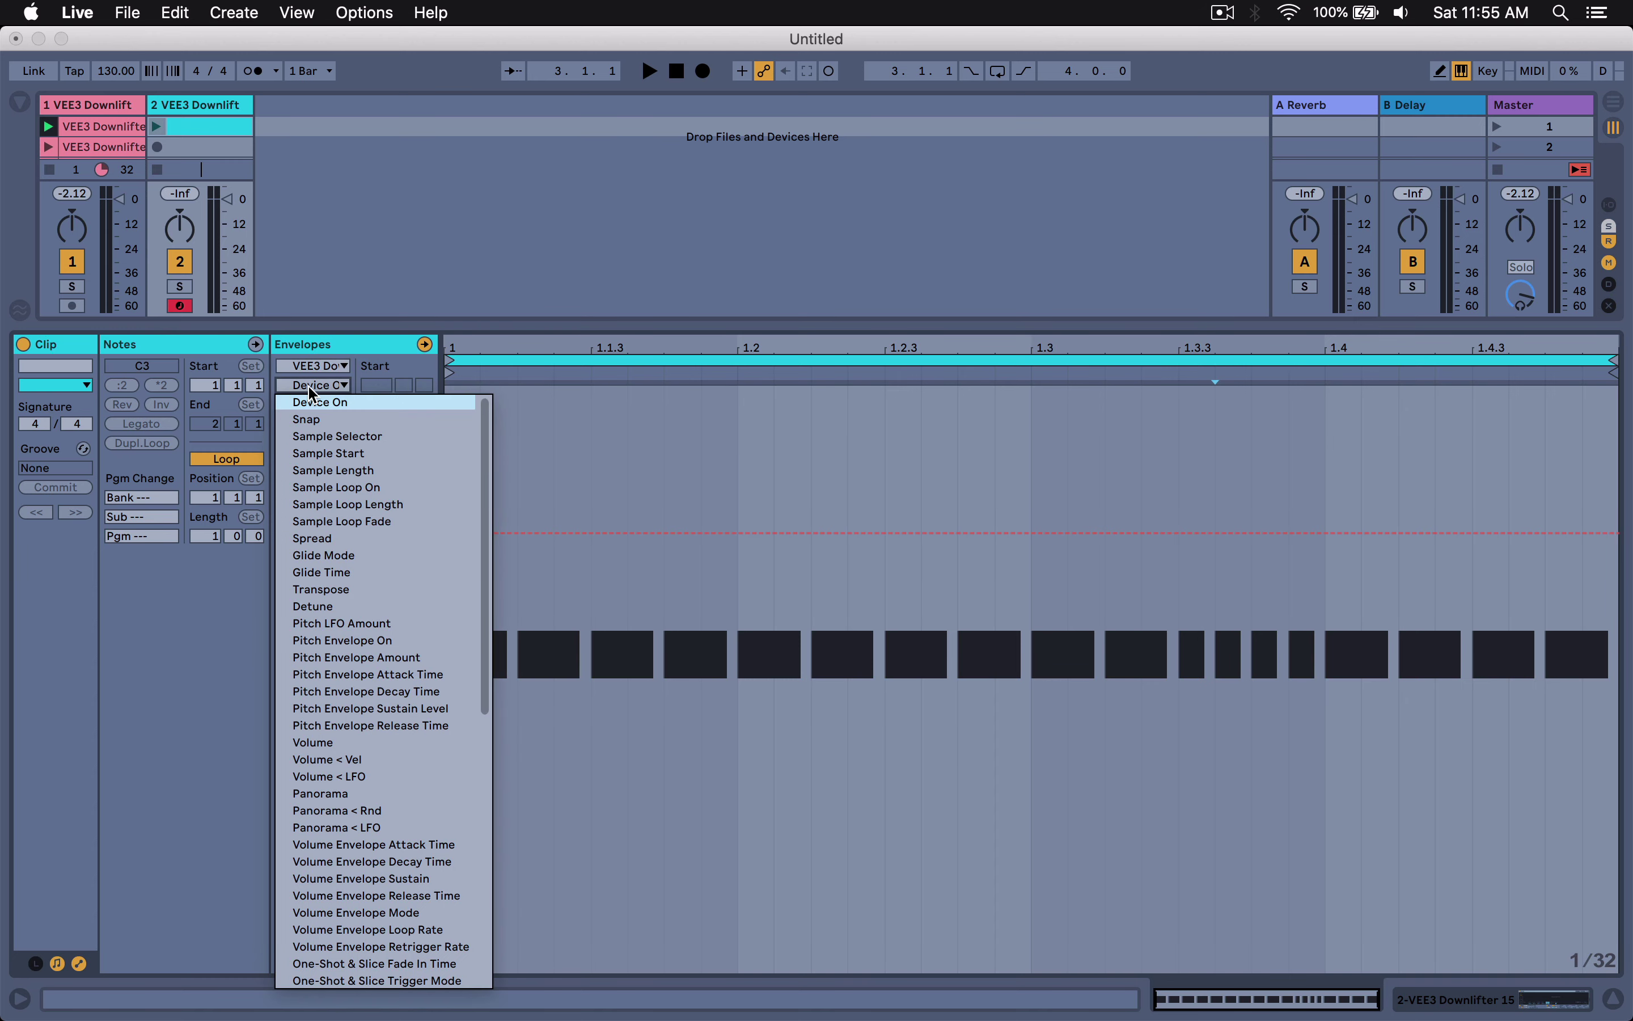
{"action": "left_click", "coordinate": [341, 454]}
Mute track 1 and launch the MIDI clip on track 2.
{"action": "left_click", "coordinate": [65, 266]}
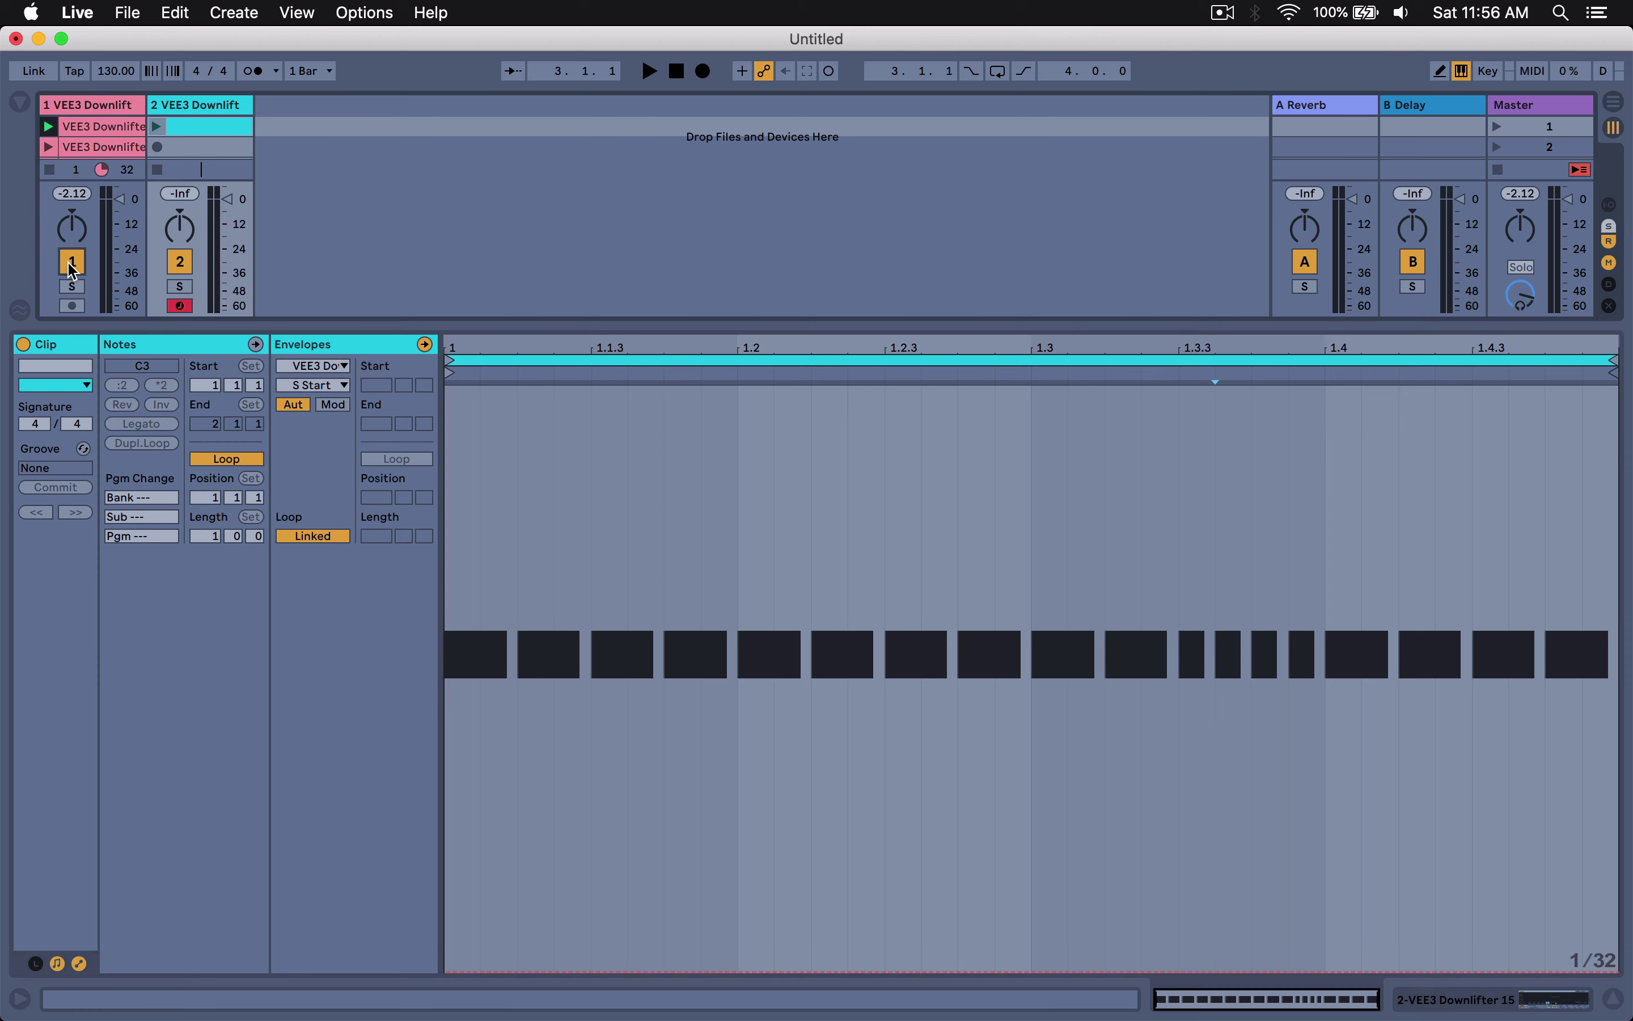
{"action": "left_click", "coordinate": [157, 127]}
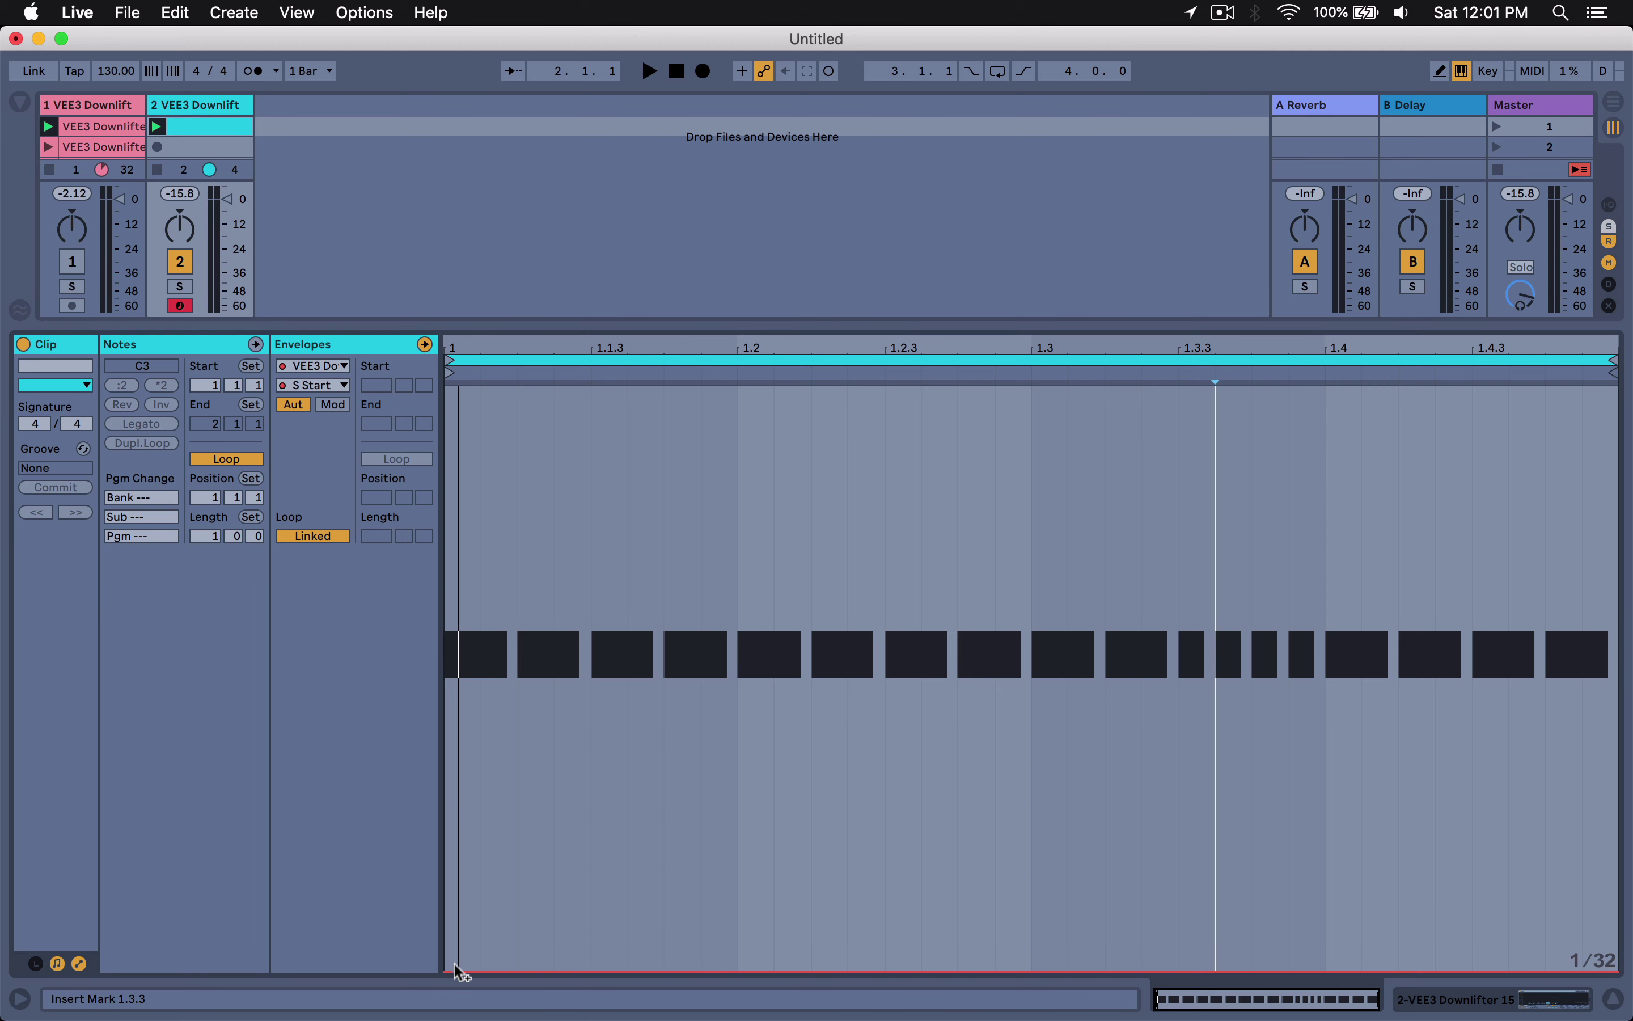
Shape the Sample Start envelope into a ramp rising from about 17.8% at the clip's start to about 92.4% at its end.
{"action": "left_click_drag", "start_coordinate": [455, 963], "coordinate": [459, 869]}
{"action": "key", "text": "space"}
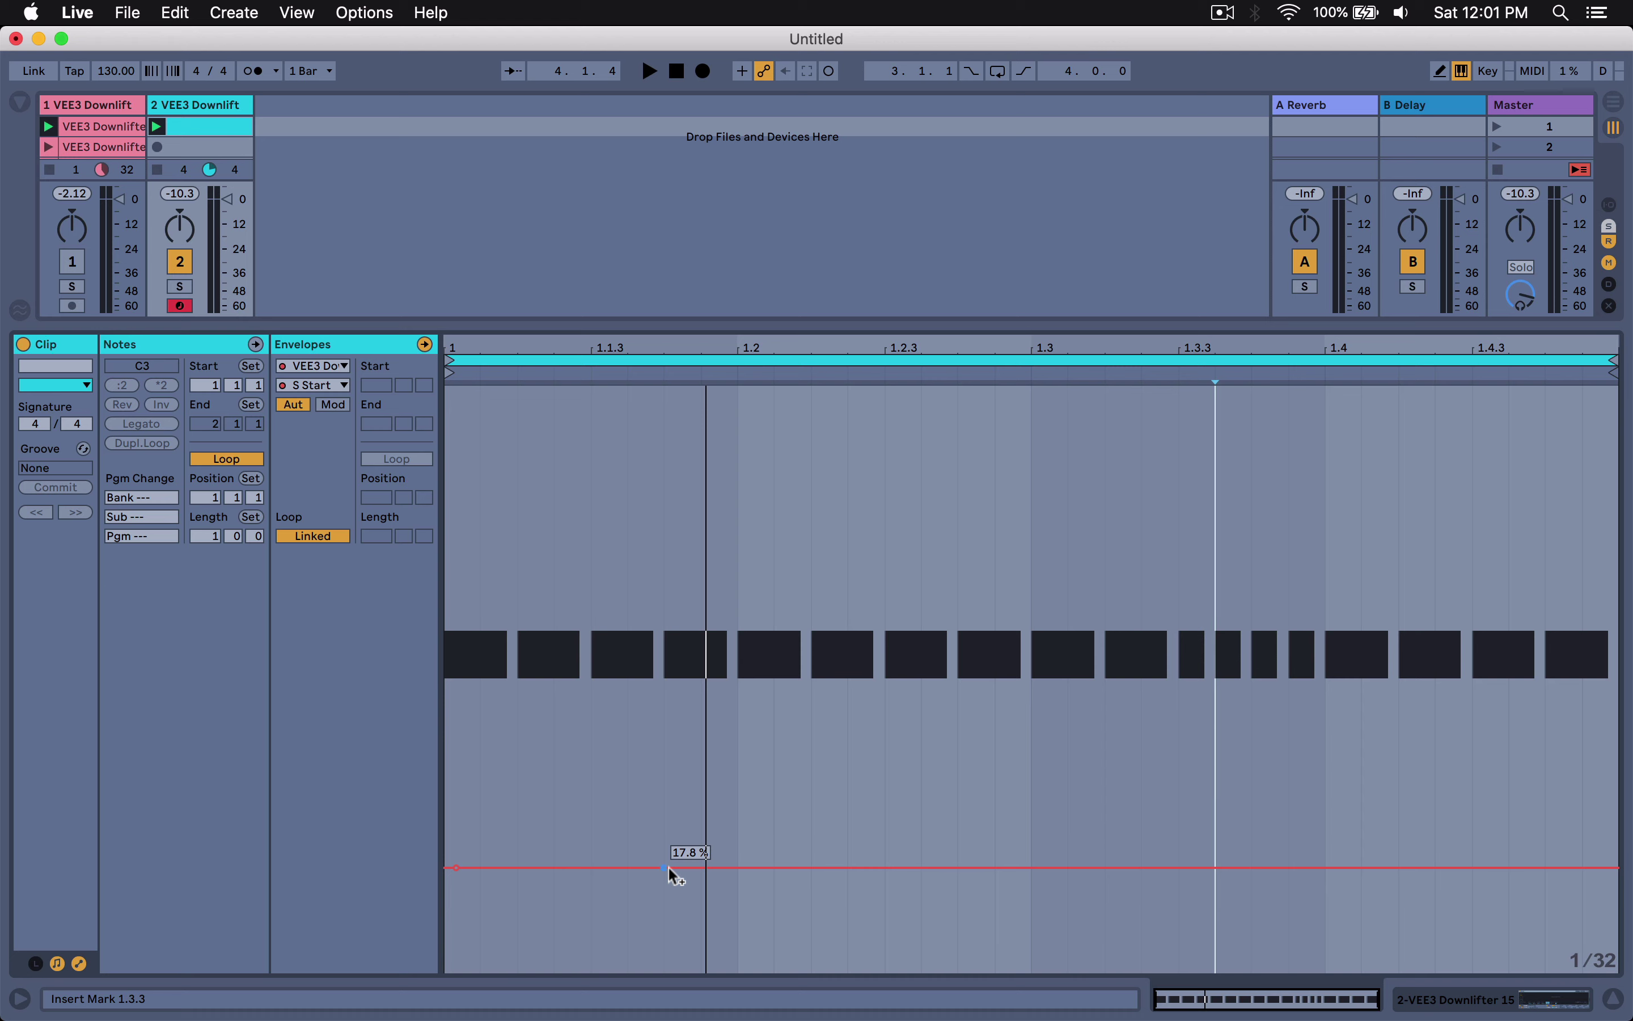
{"action": "left_click_drag", "start_coordinate": [674, 869], "coordinate": [1619, 437]}
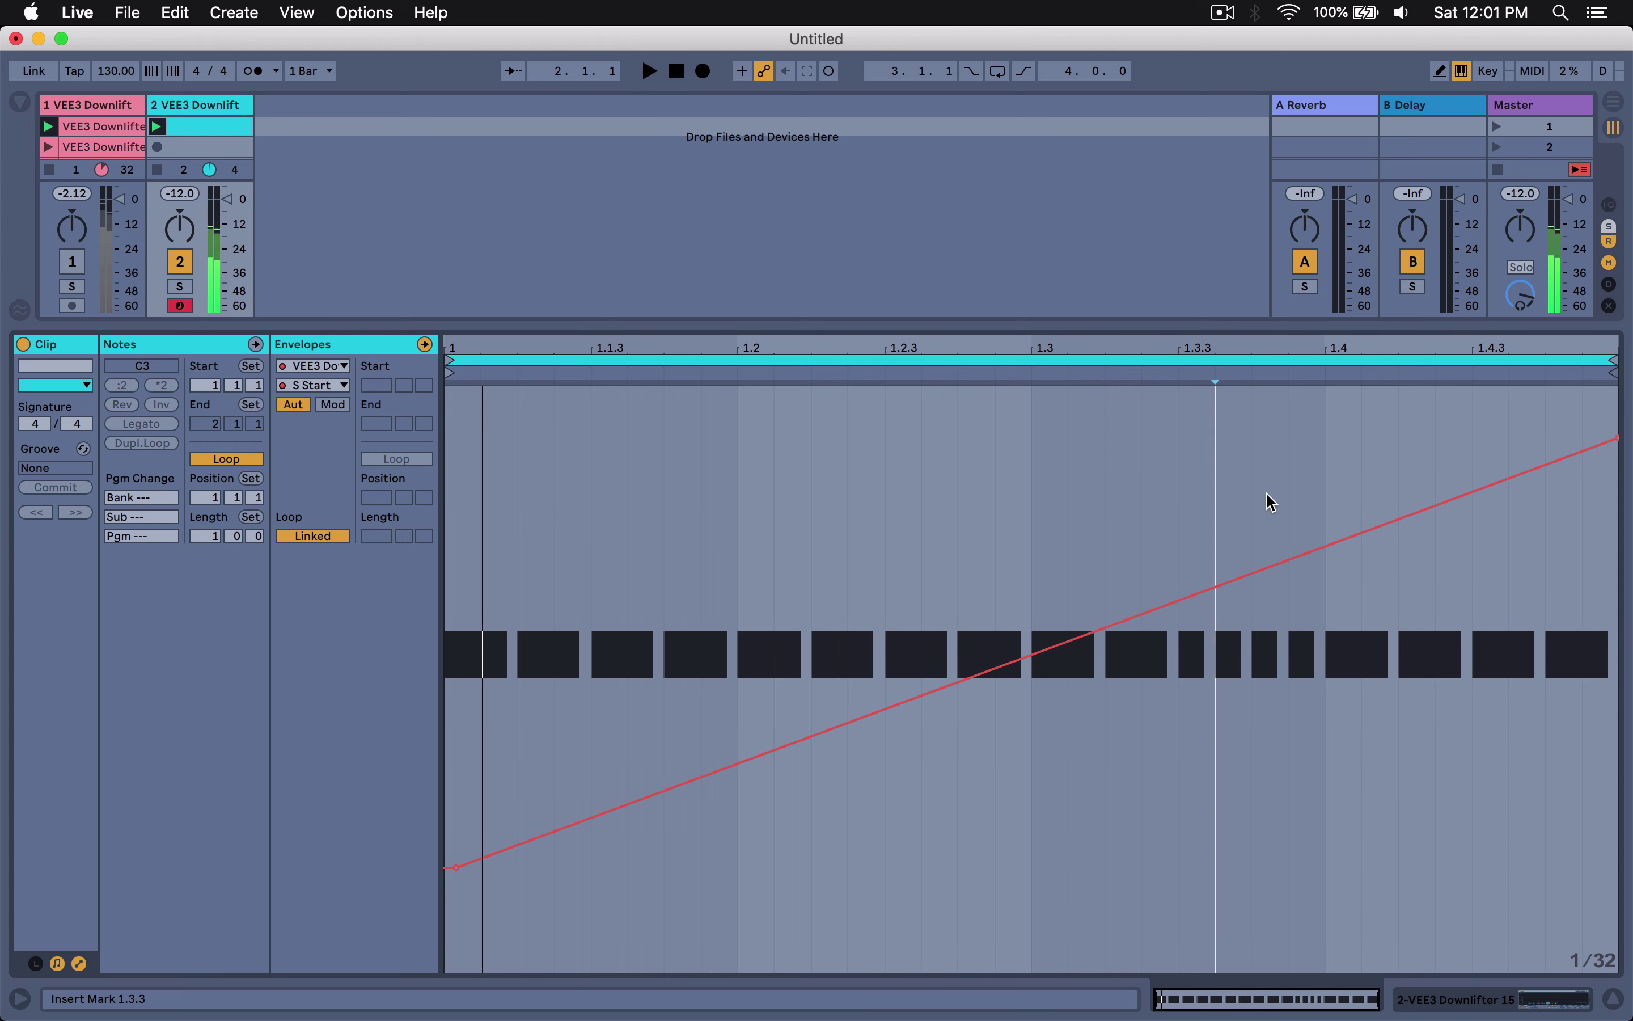
{"action": "left_click_drag", "start_coordinate": [1618, 438], "coordinate": [1618, 431]}
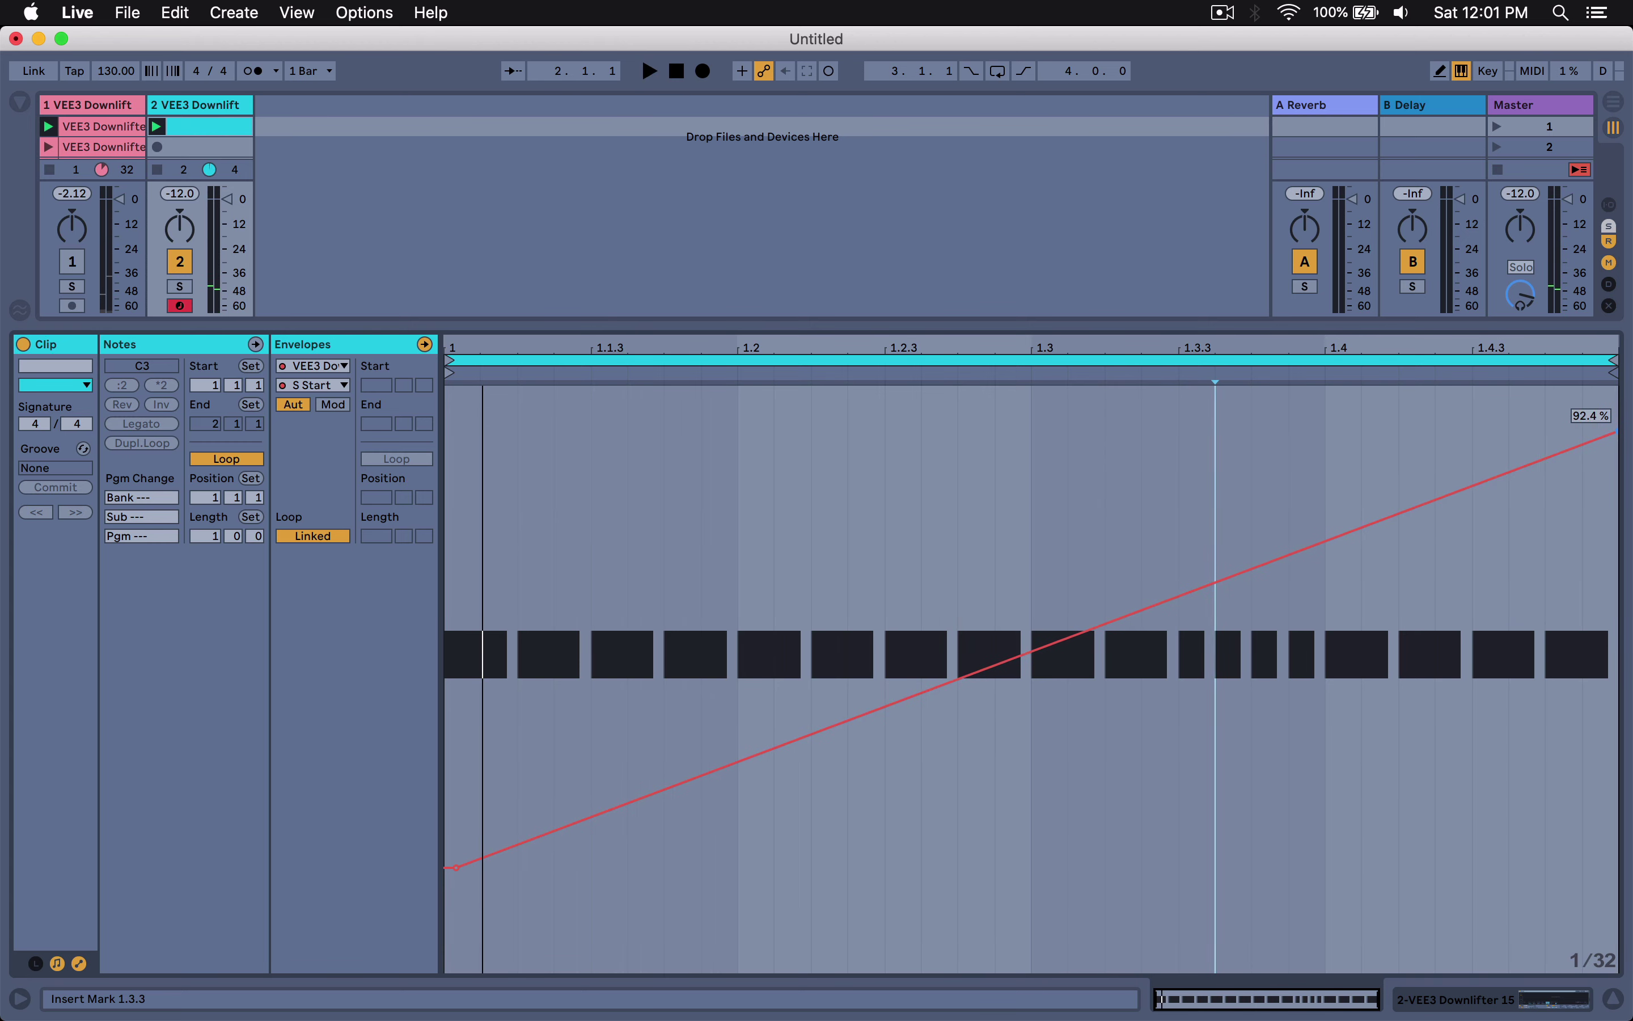
Reverse the Sample Start envelope into a ramp falling from high to low across the bar, and play the result.
{"action": "left_click_drag", "start_coordinate": [457, 867], "coordinate": [460, 447]}
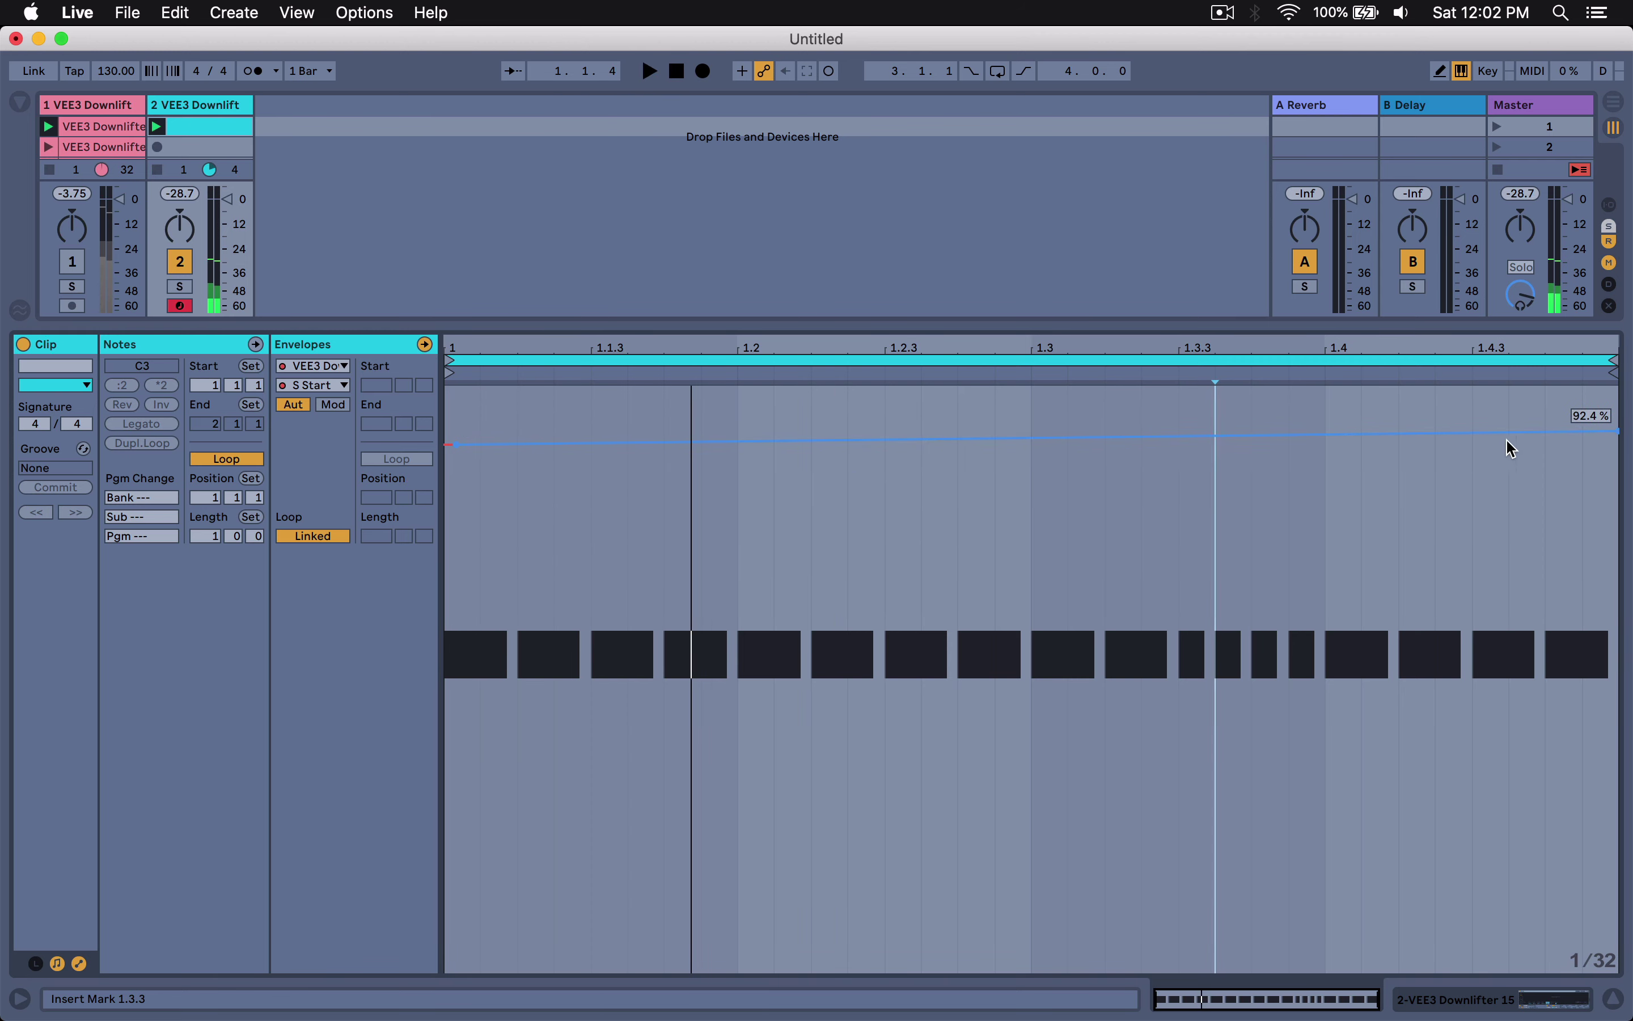
{"action": "left_click_drag", "start_coordinate": [1584, 433], "coordinate": [1584, 858]}
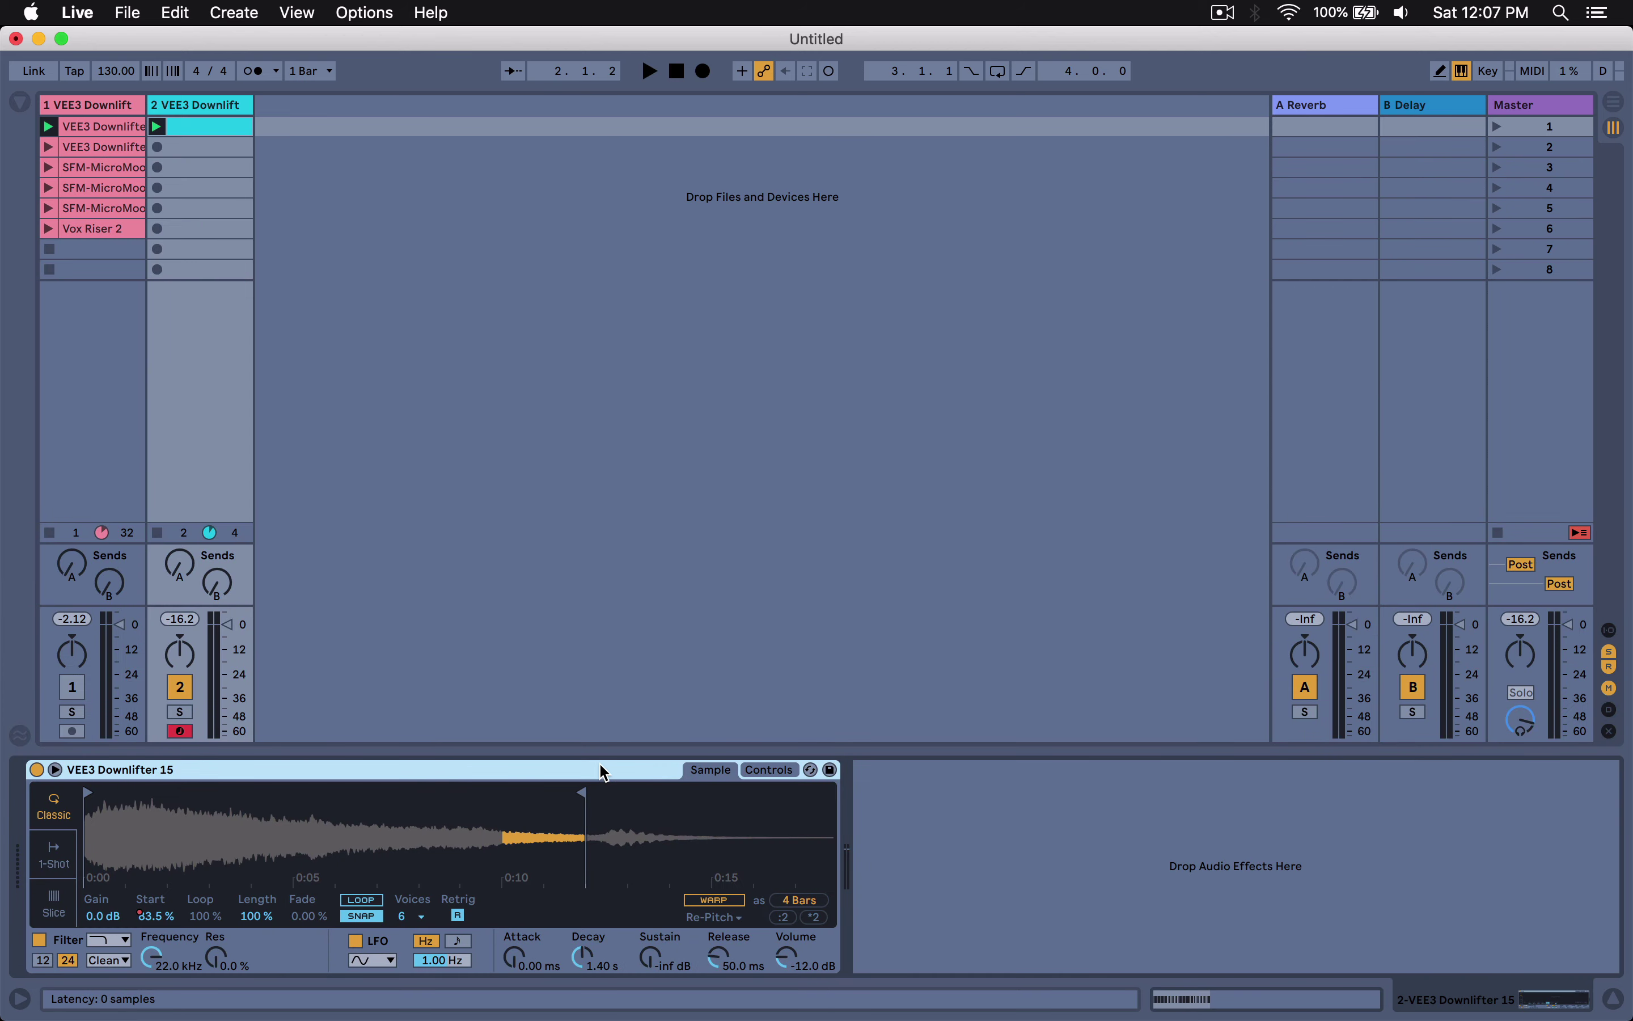
{"action": "key", "text": "space"}
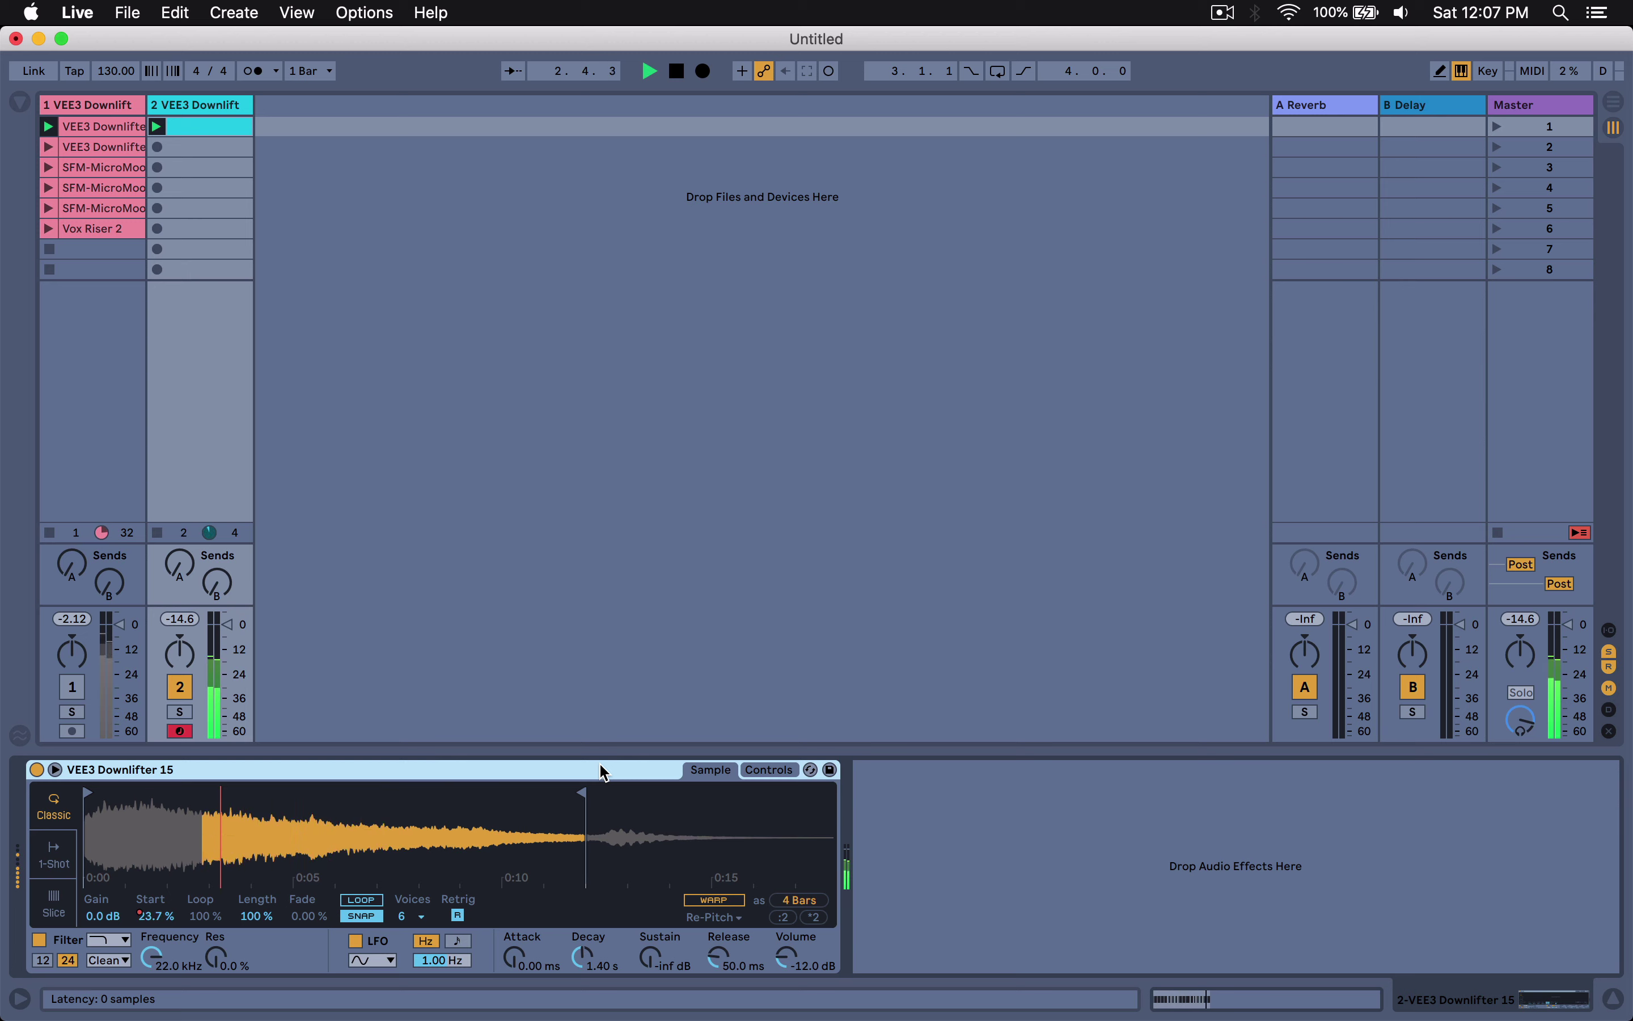
{"action": "key", "text": "space"}
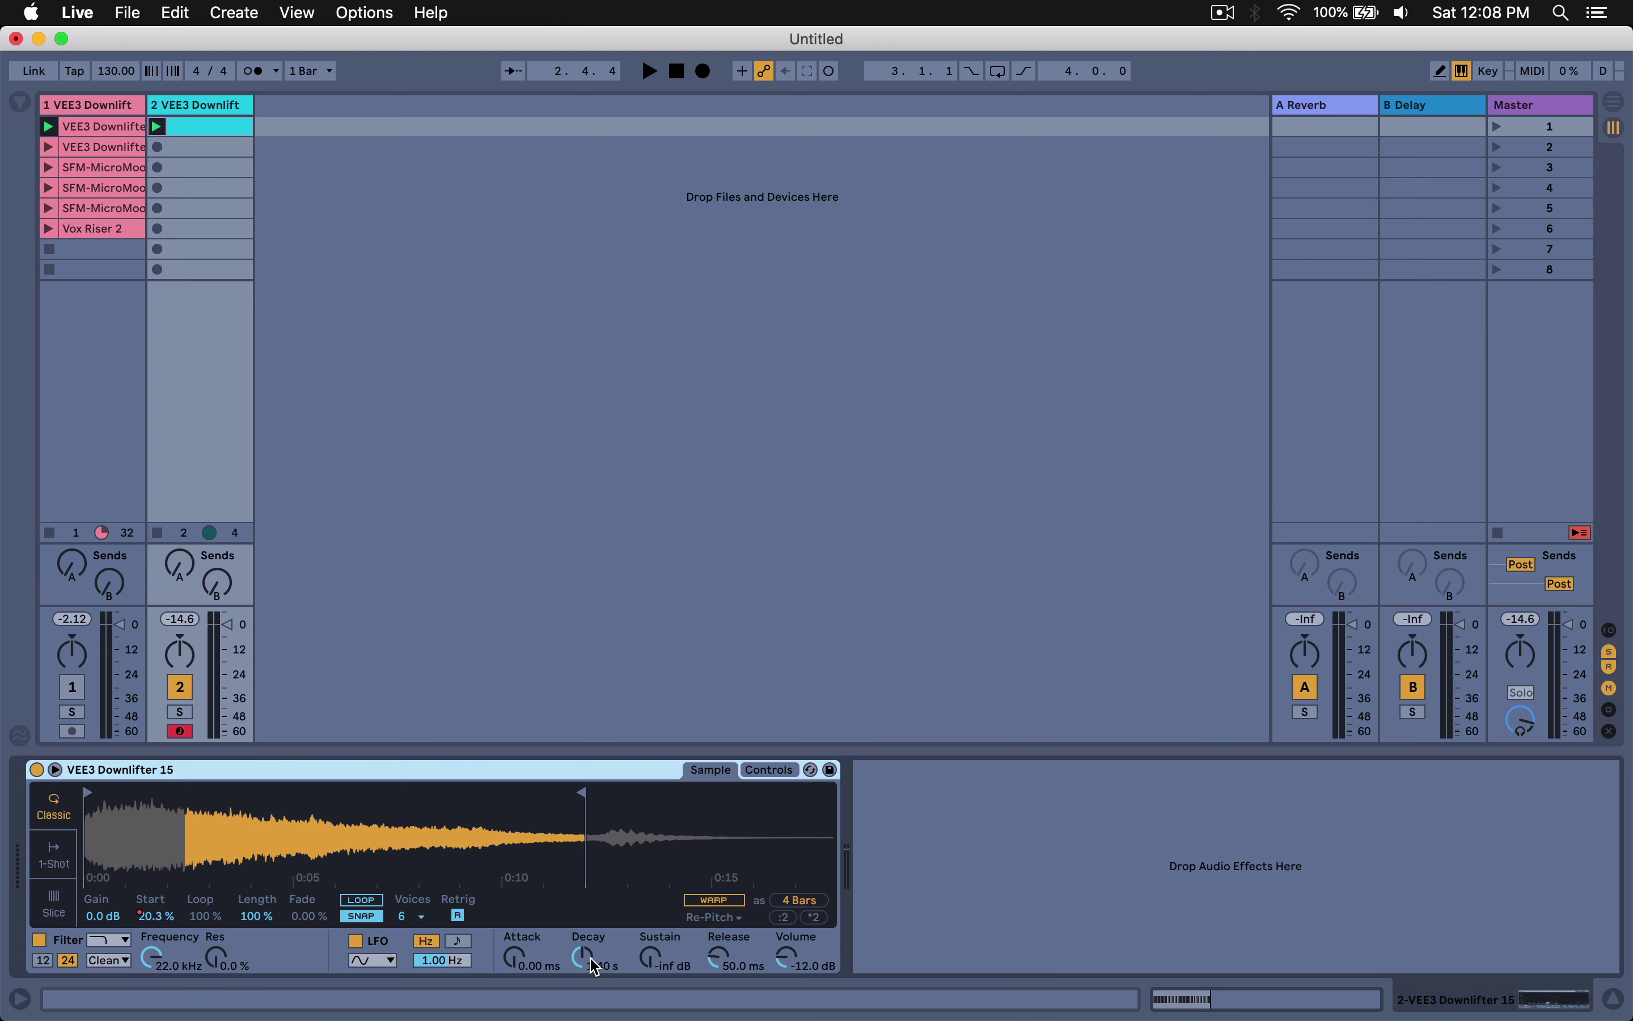
Shorten the Simpler's Decay to about 631 ms.
{"action": "left_click_drag", "start_coordinate": [594, 967], "coordinate": [595, 986]}
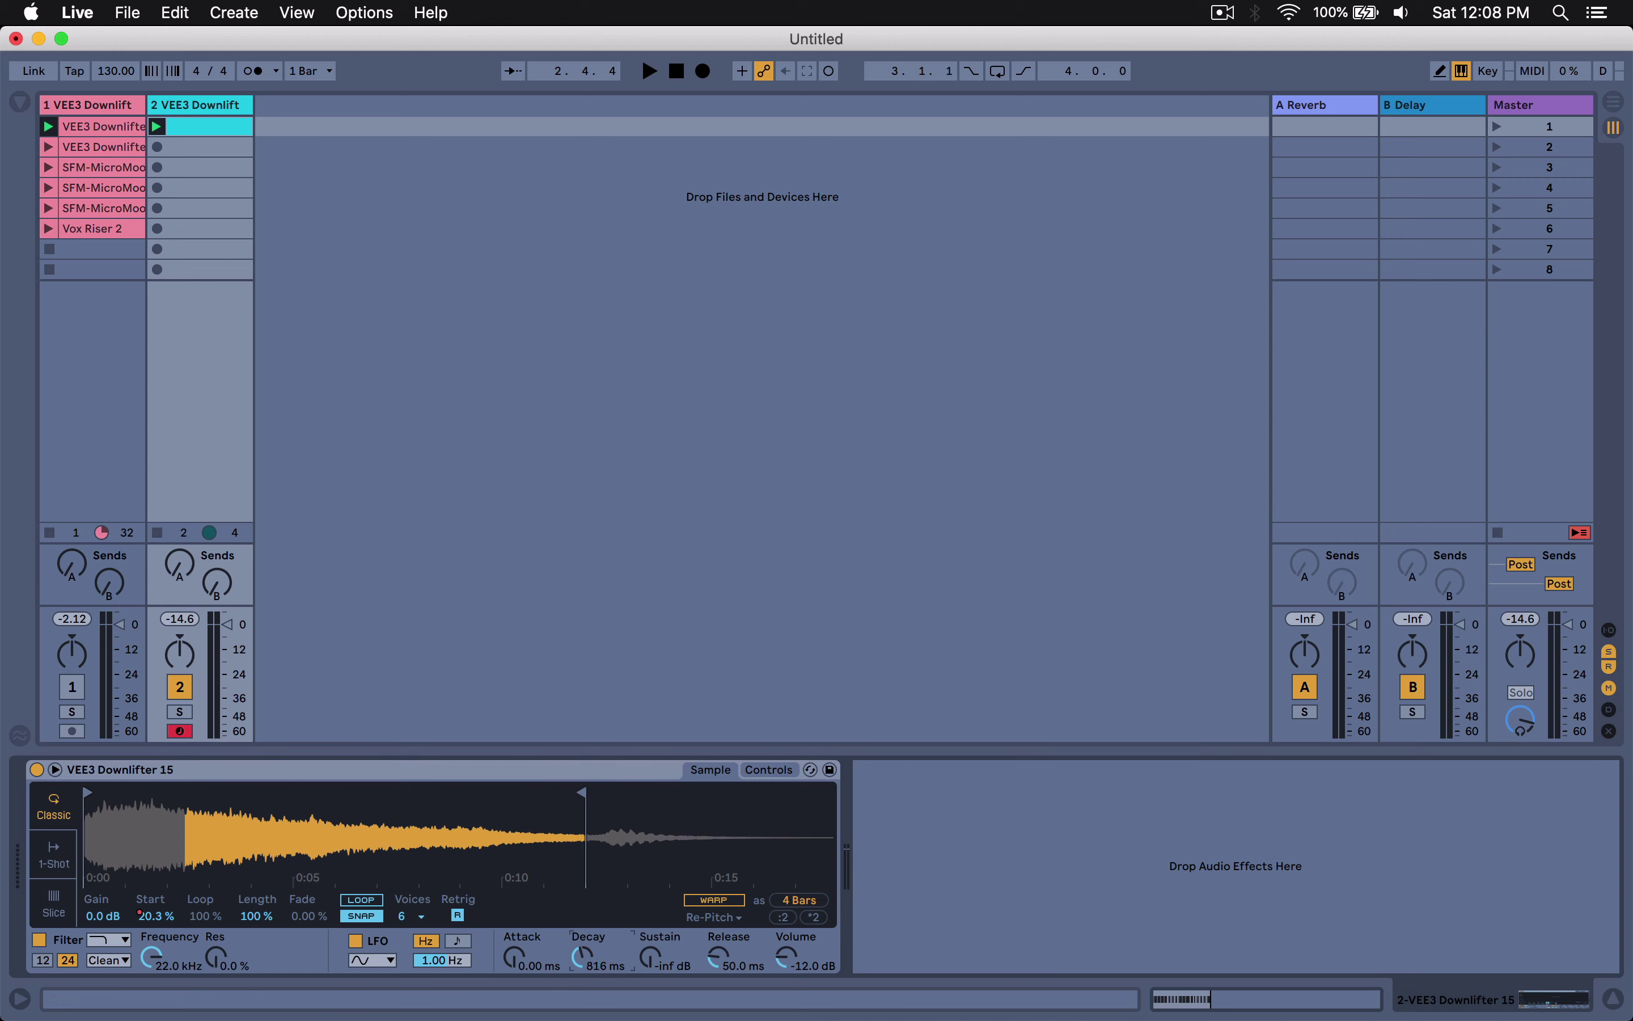
{"action": "double_click", "coordinate": [203, 128]}
{"action": "key", "text": "shift+Tab"}
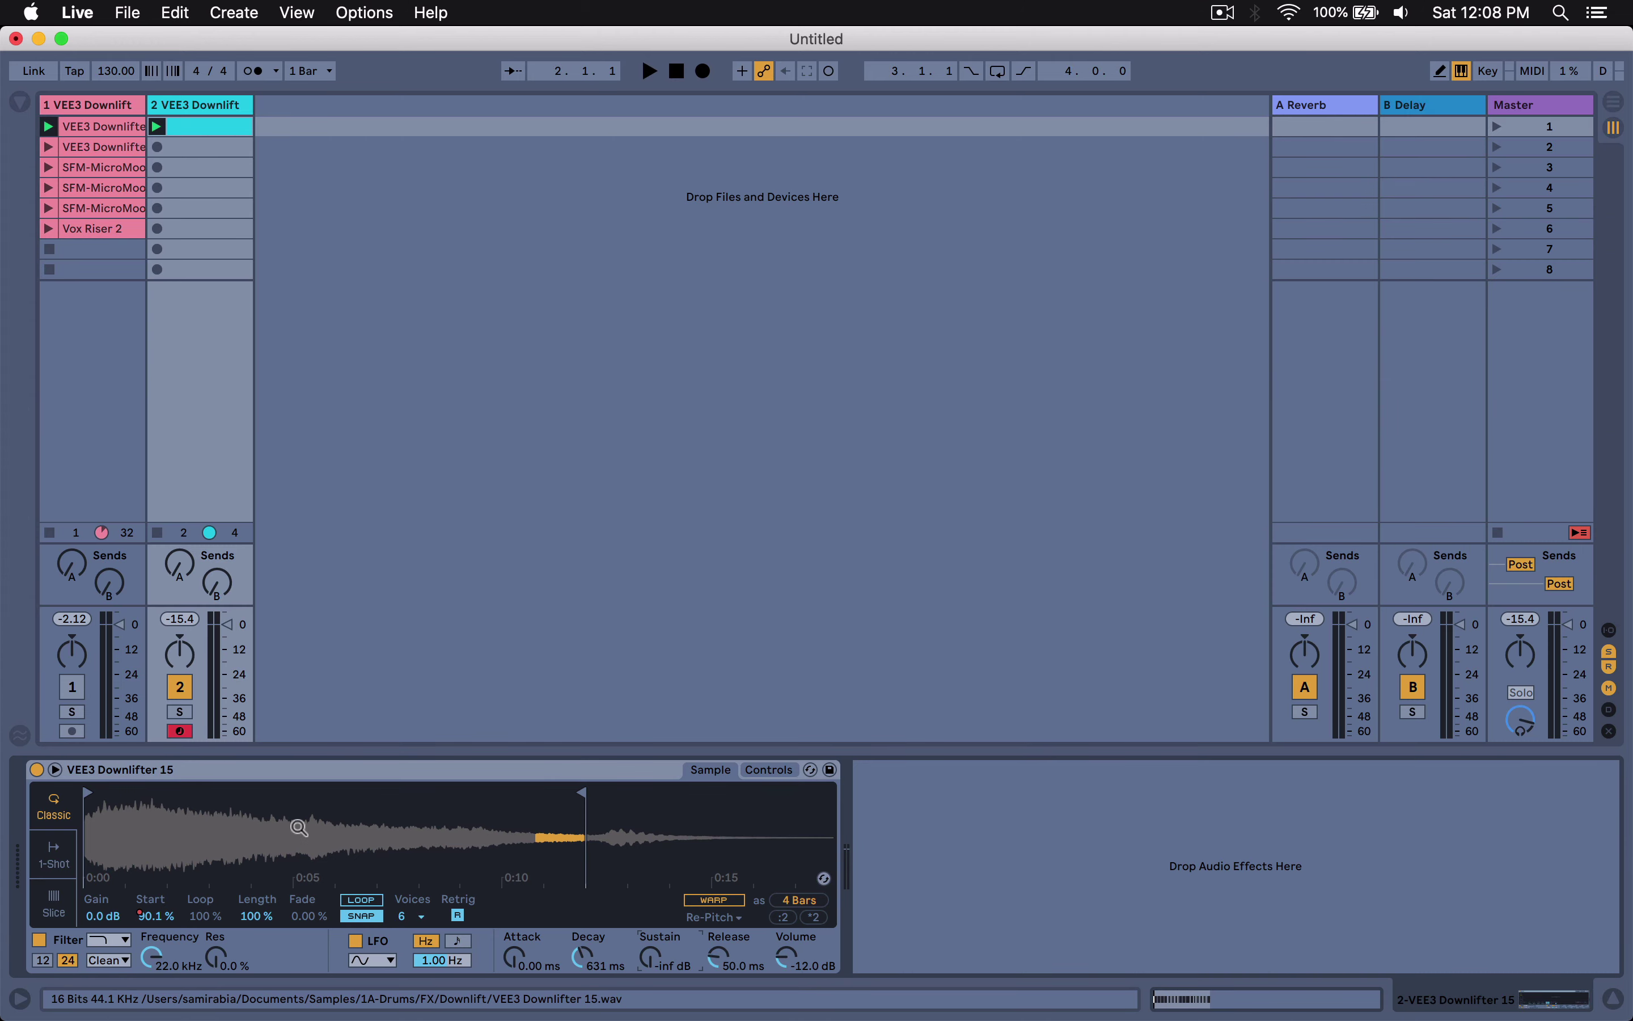
Duplicate the MIDI clip's loop twice to extend it to four bars.
{"action": "double_click", "coordinate": [183, 125]}
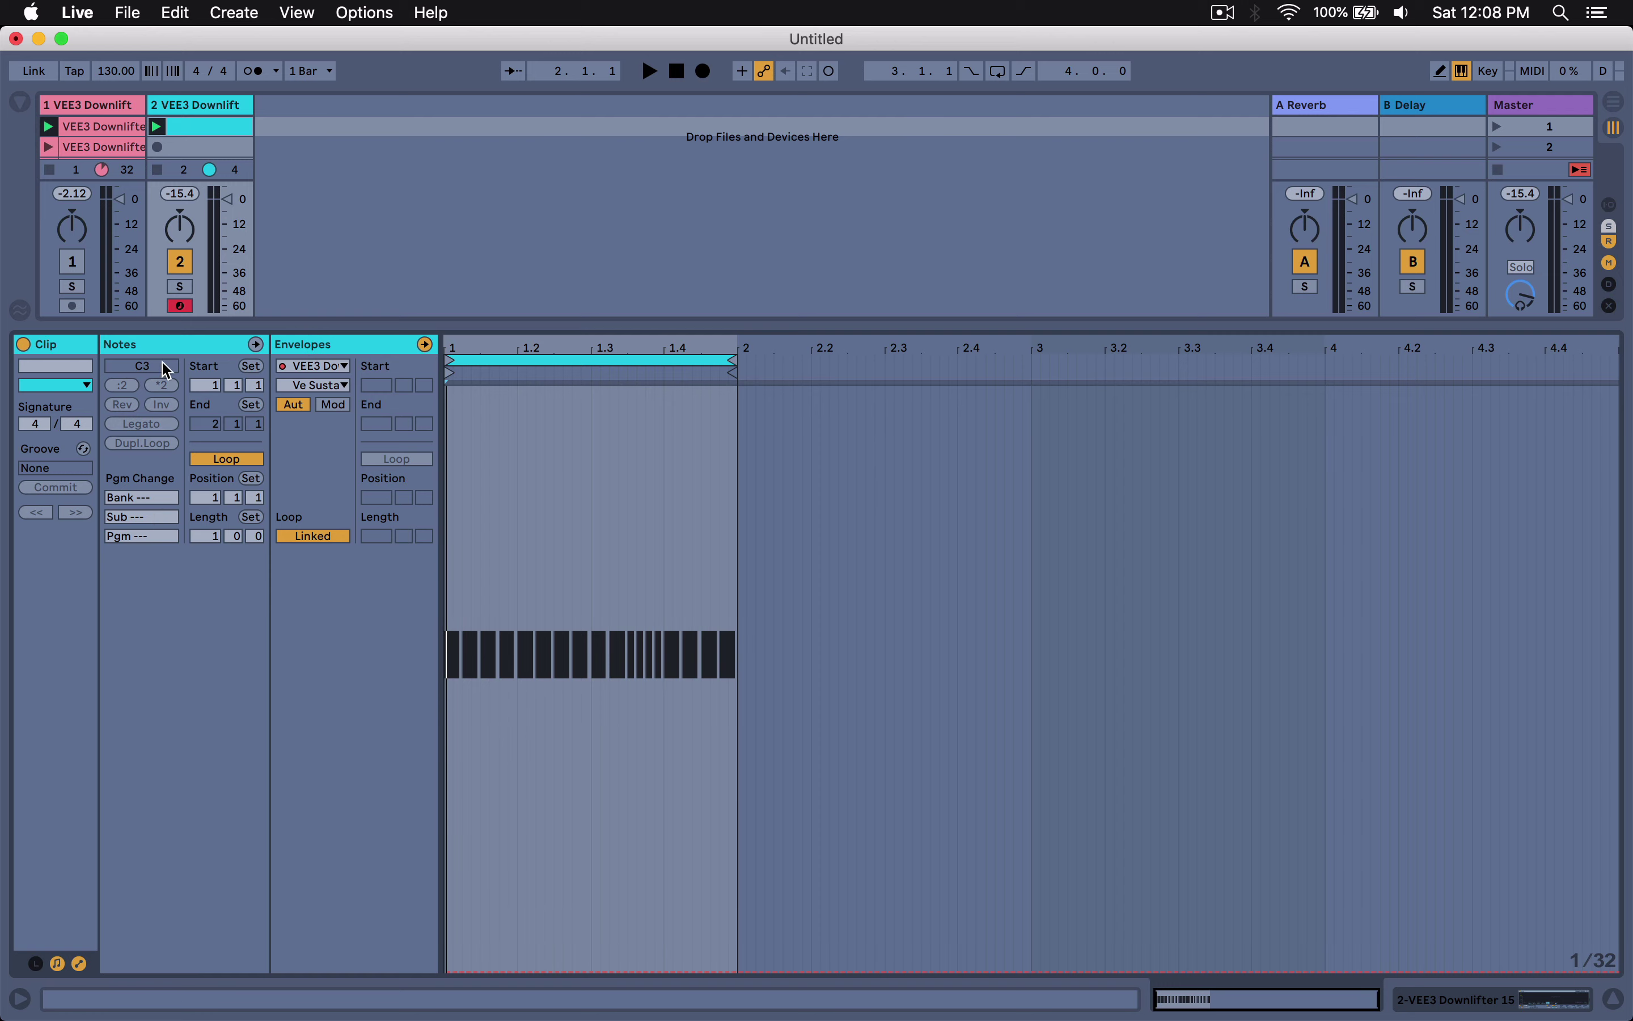
{"action": "left_click", "coordinate": [150, 446]}
{"action": "left_click", "coordinate": [150, 446]}
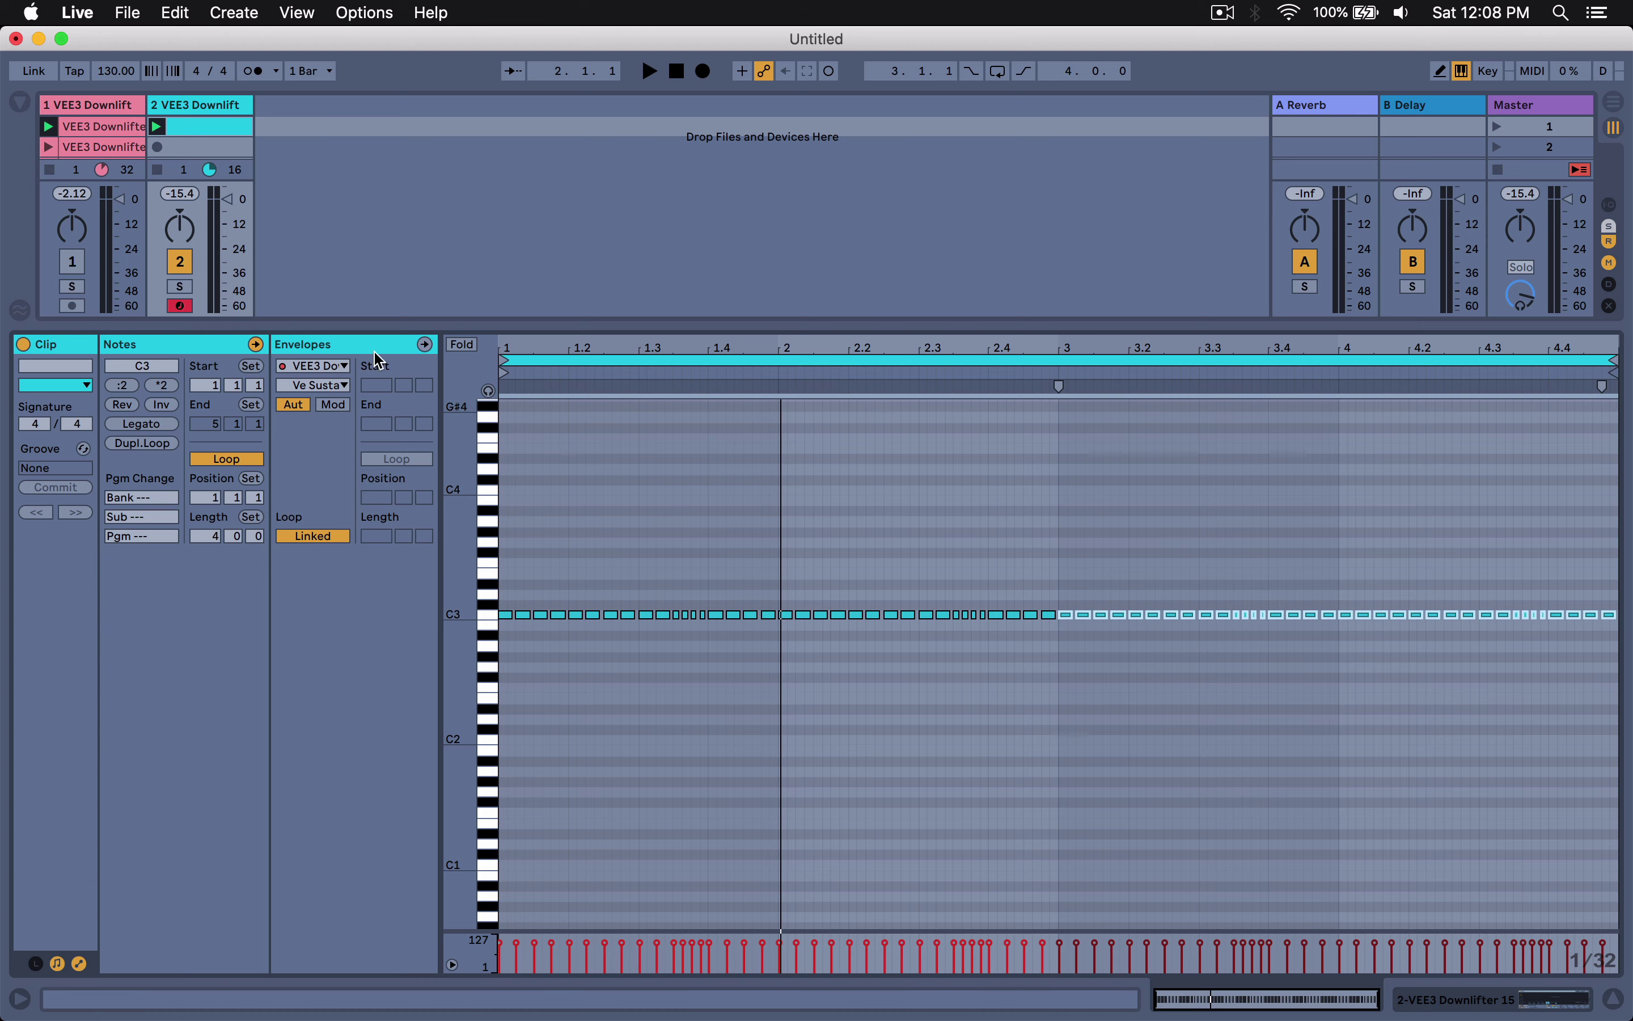
Switch the four-bar clip's envelope view from volume envelope sustain to Sample Start of VEE3 Downlifter 15.
{"action": "left_click", "coordinate": [335, 378]}
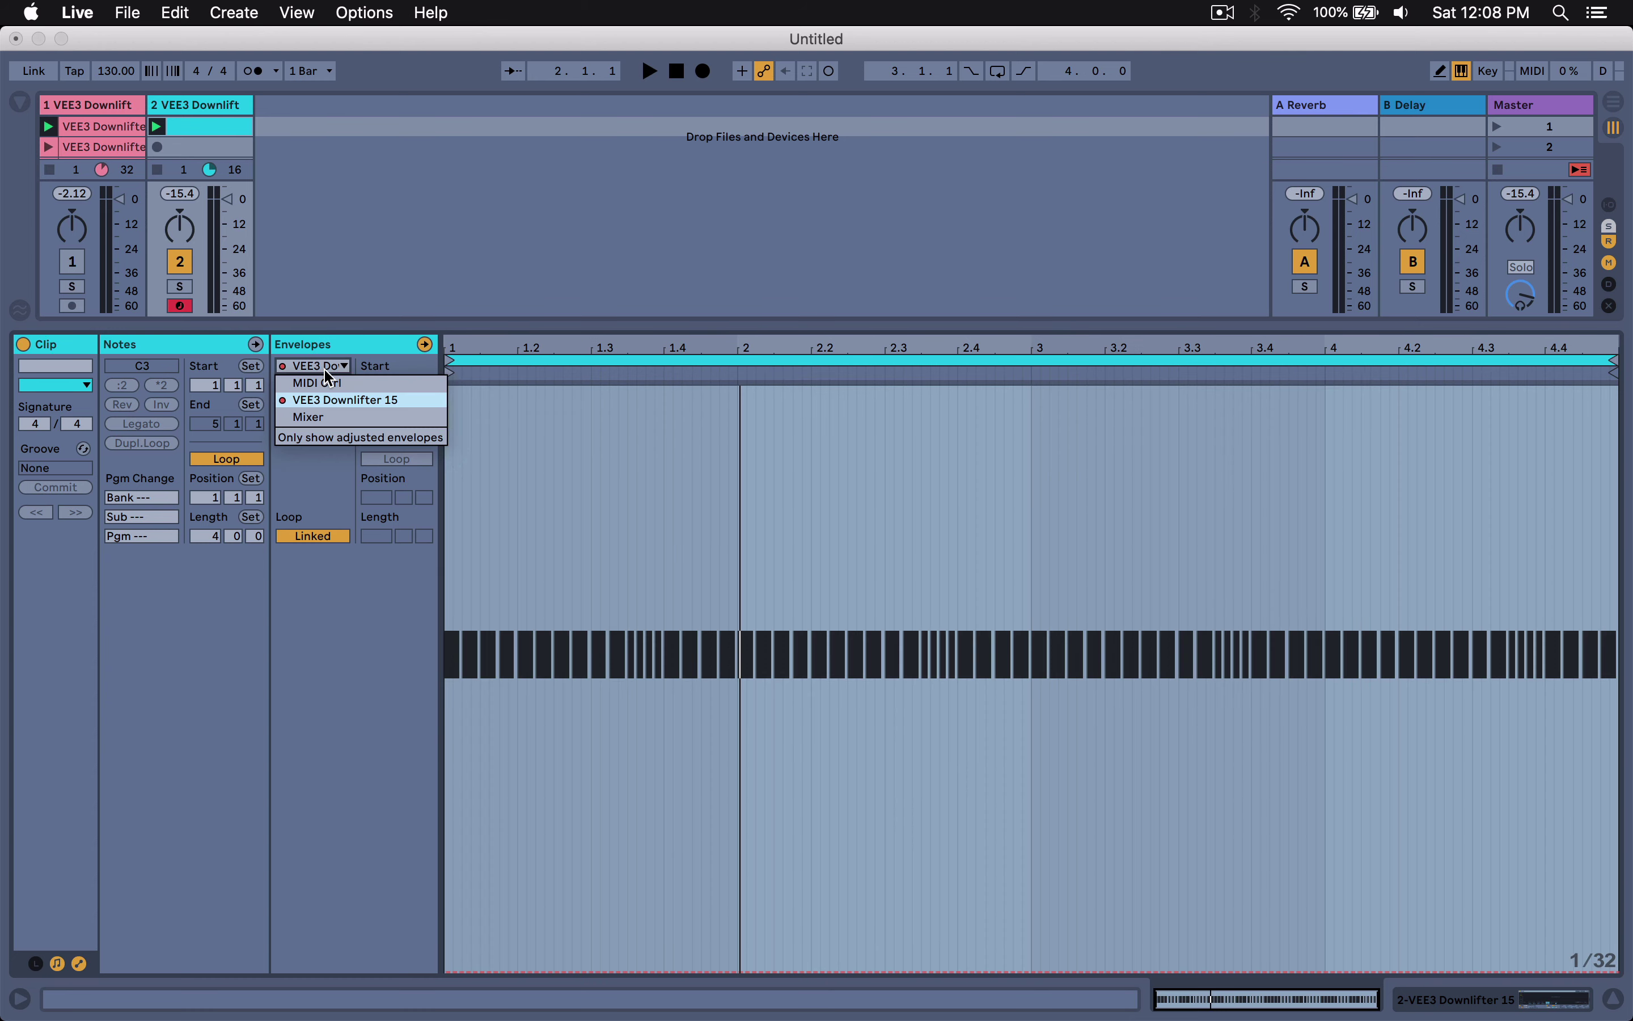
{"action": "left_click", "coordinate": [337, 411]}
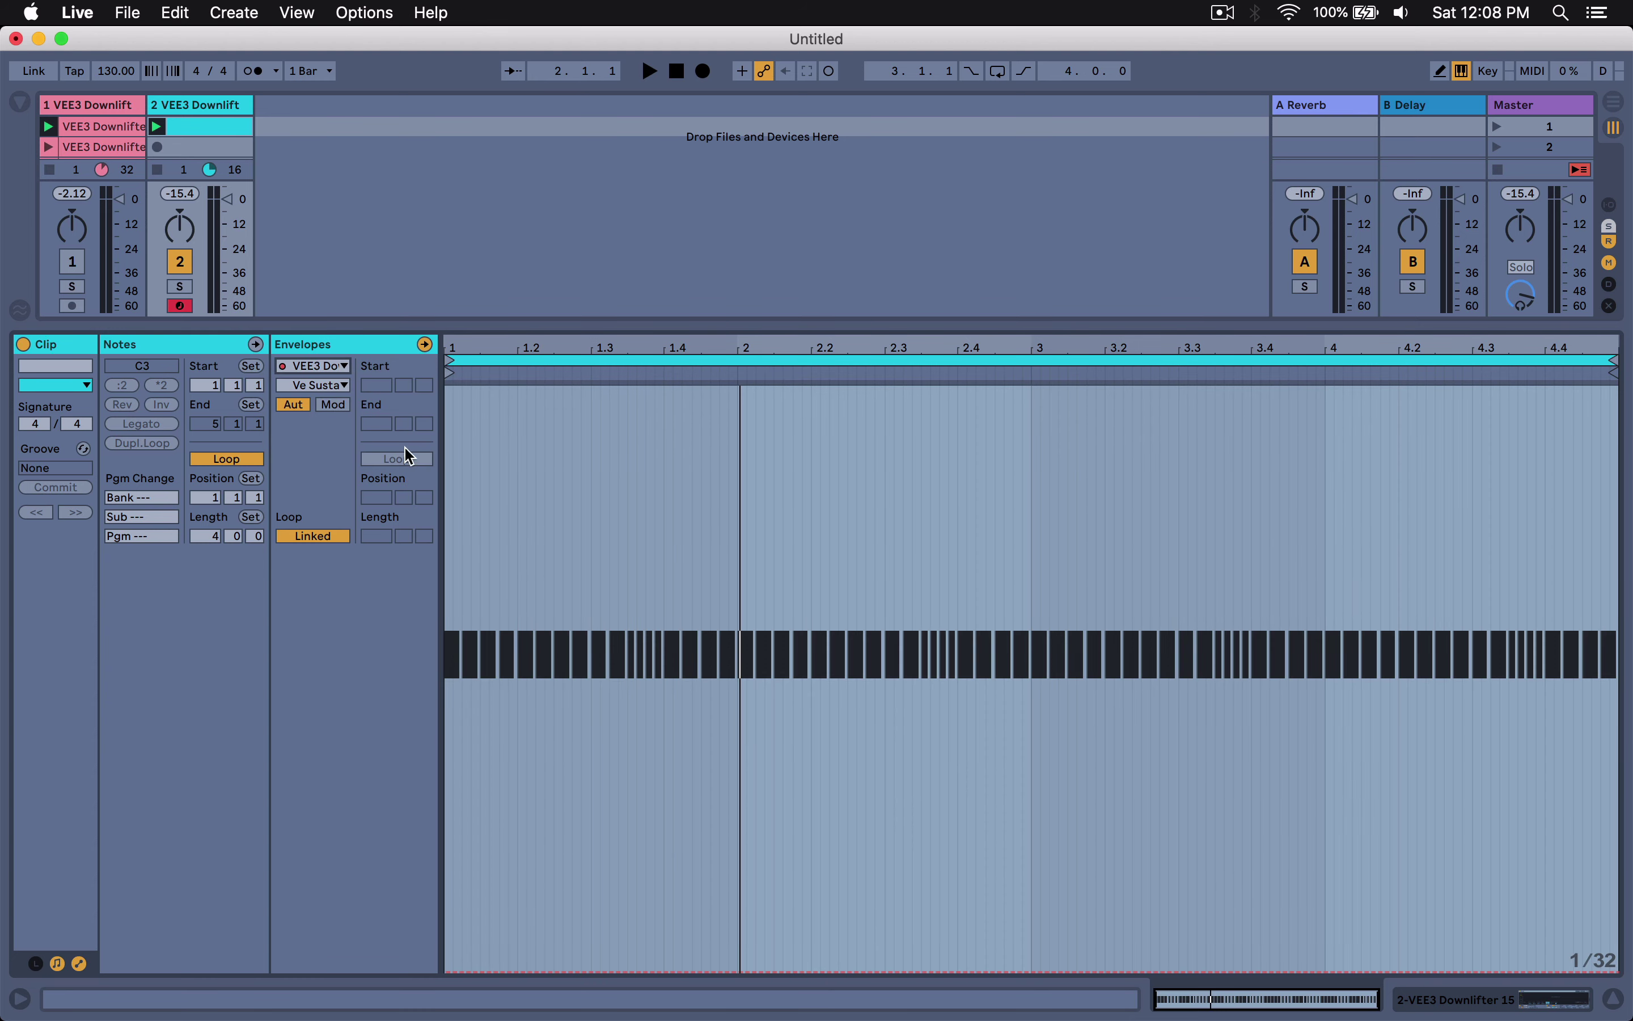
{"action": "left_click", "coordinate": [335, 385]}
{"action": "left_click", "coordinate": [337, 441]}
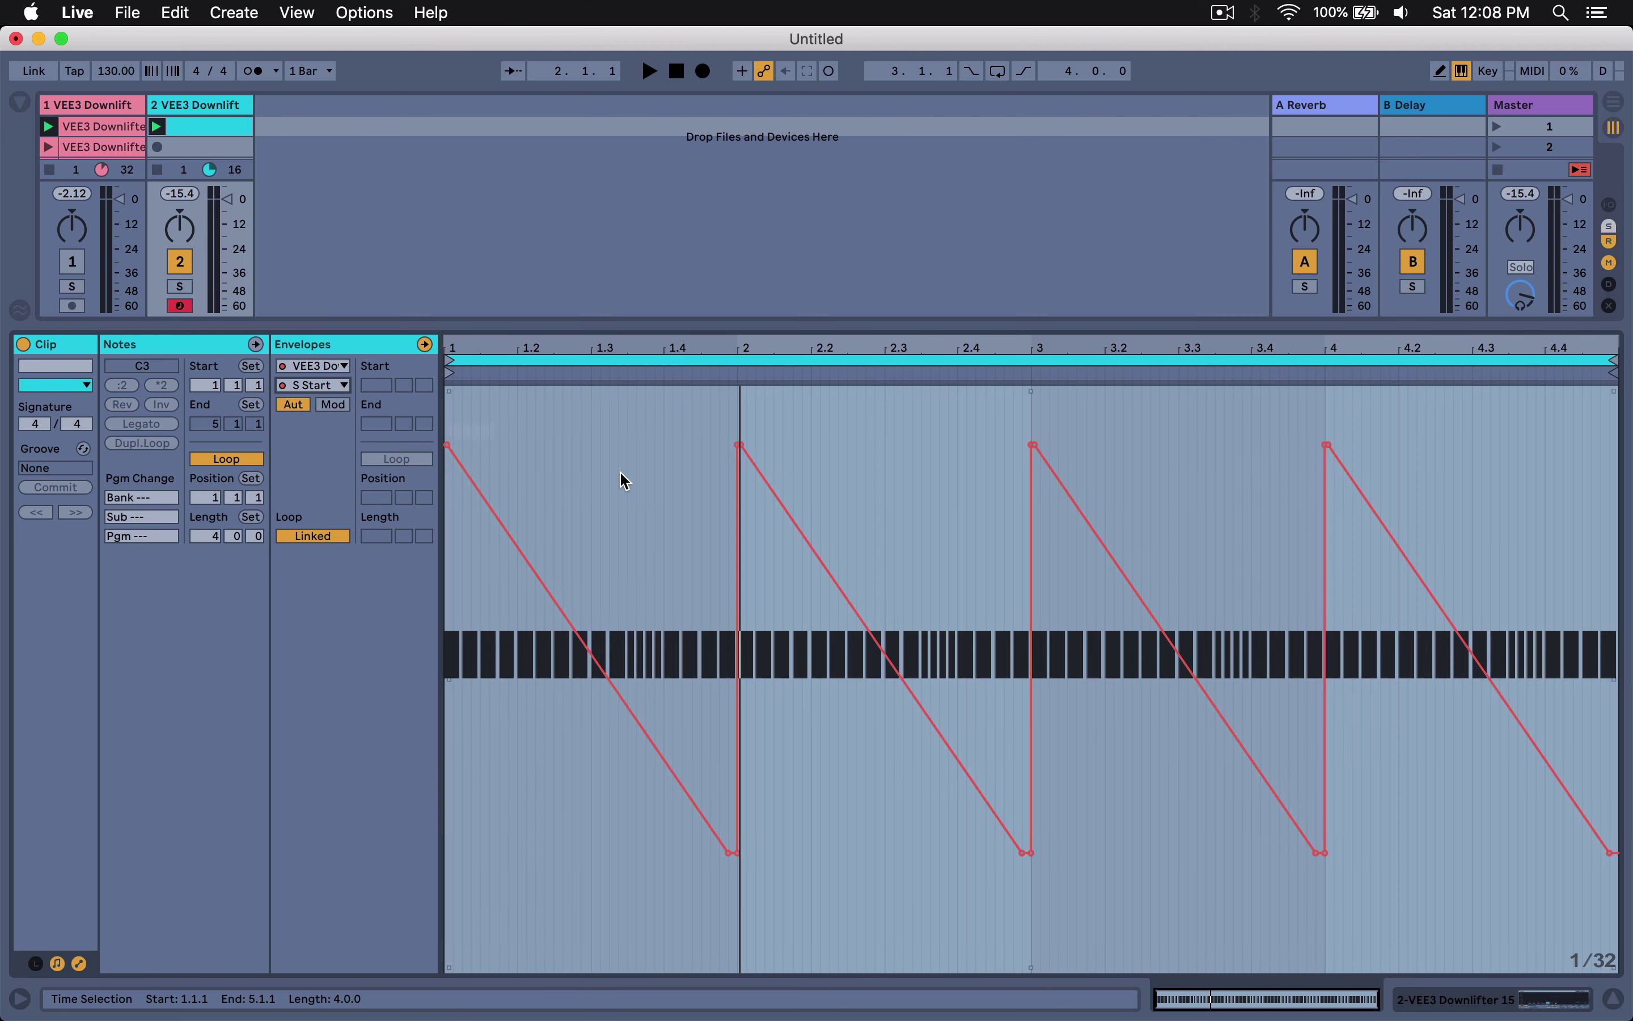
Delete the Sample Start envelope's breakpoints between 1.4.1 and 4.1.3.
{"action": "left_click", "coordinate": [649, 479]}
{"action": "left_click_drag", "start_coordinate": [675, 444], "coordinate": [1370, 471]}
{"action": "key", "text": "Delete"}
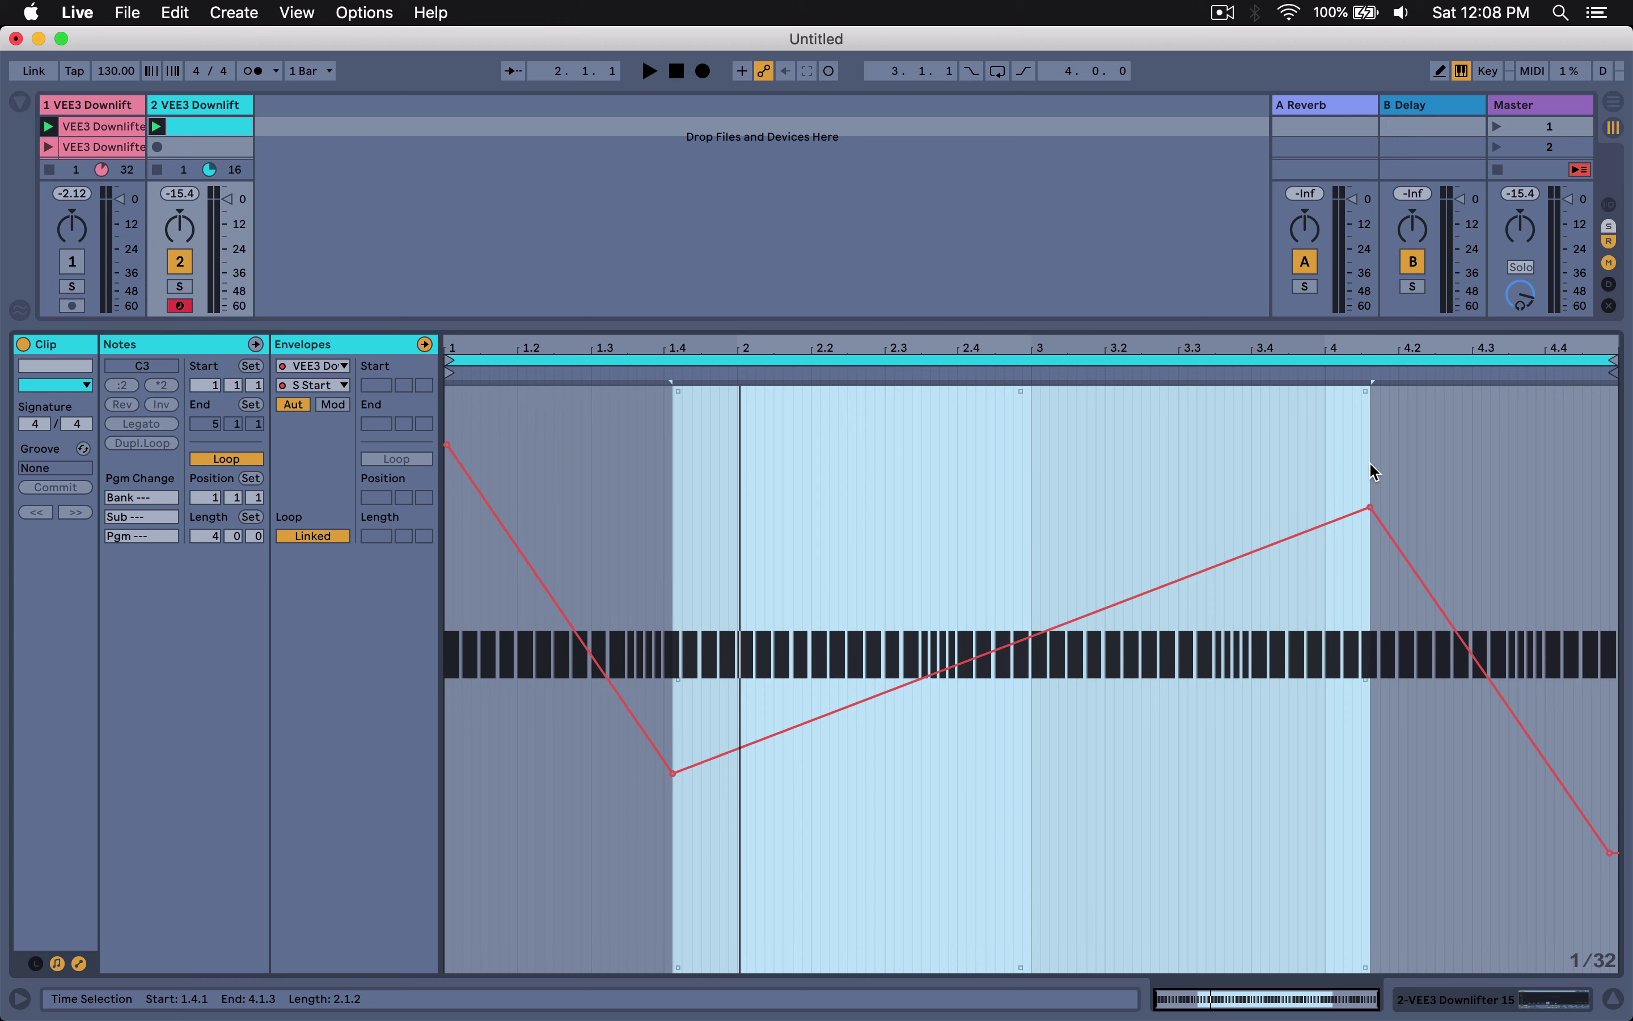
Delete the two inner Sample Start breakpoints at 1.4.1 and 4.1.3 and play the clip with the straightened envelope.
{"action": "left_click", "coordinate": [1371, 506]}
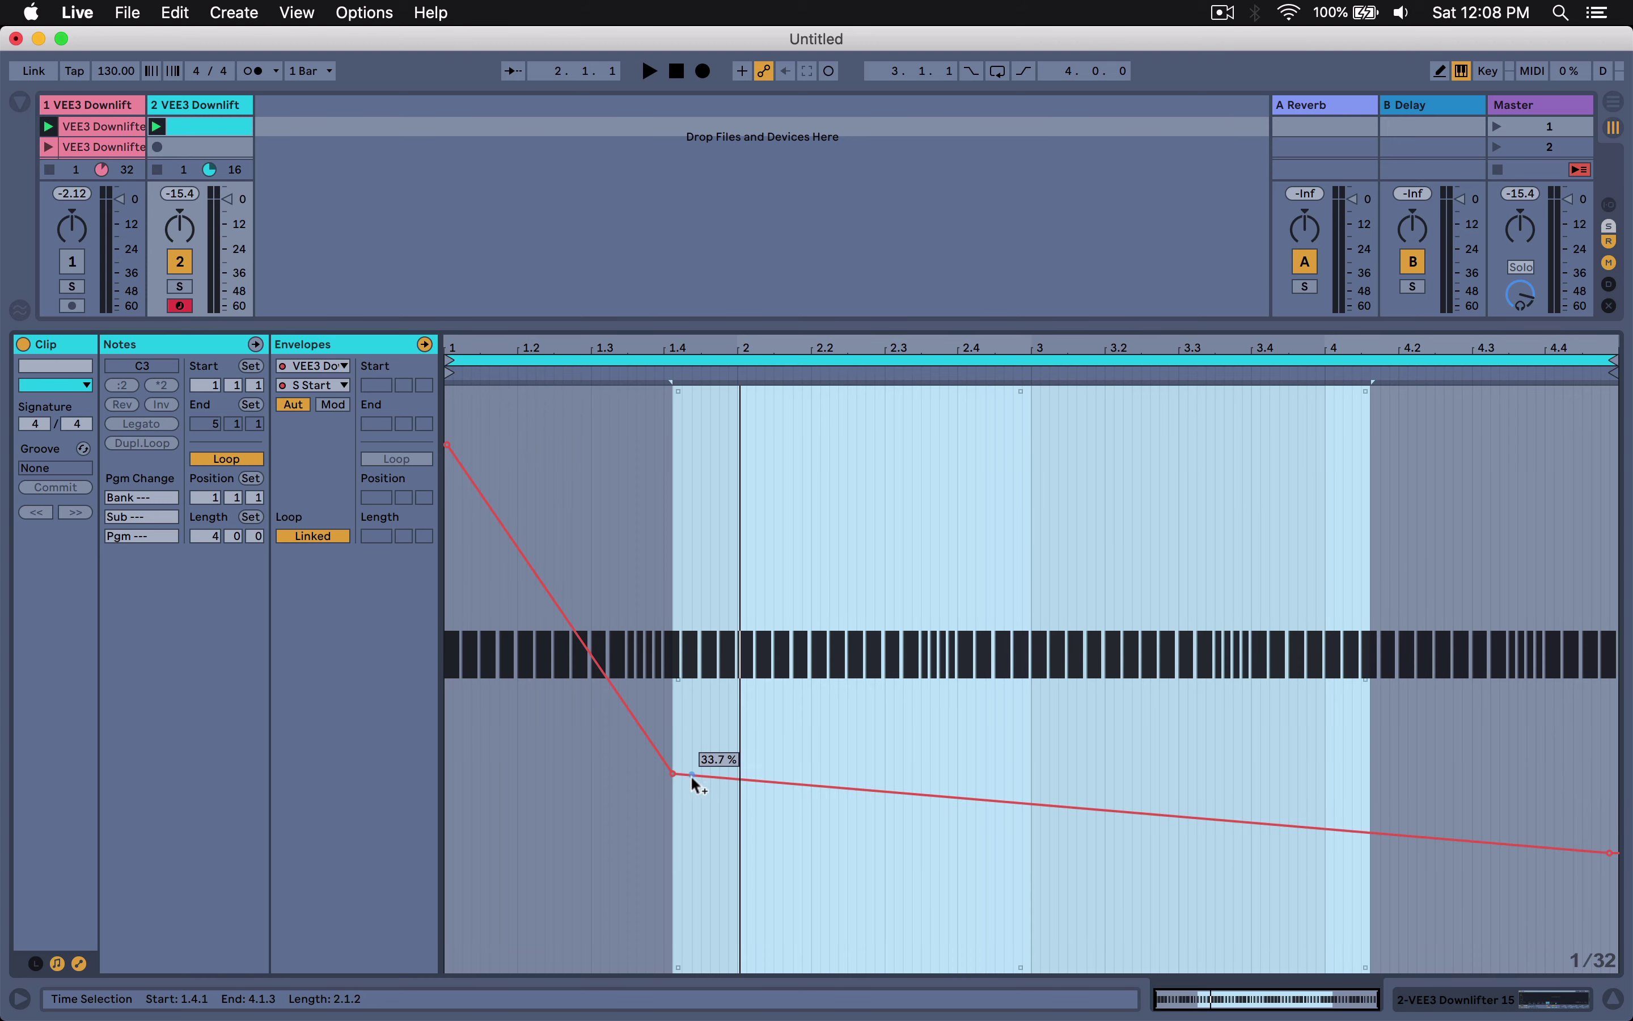
{"action": "left_click", "coordinate": [675, 775]}
{"action": "left_click", "coordinate": [703, 791]}
{"action": "key", "text": "space"}
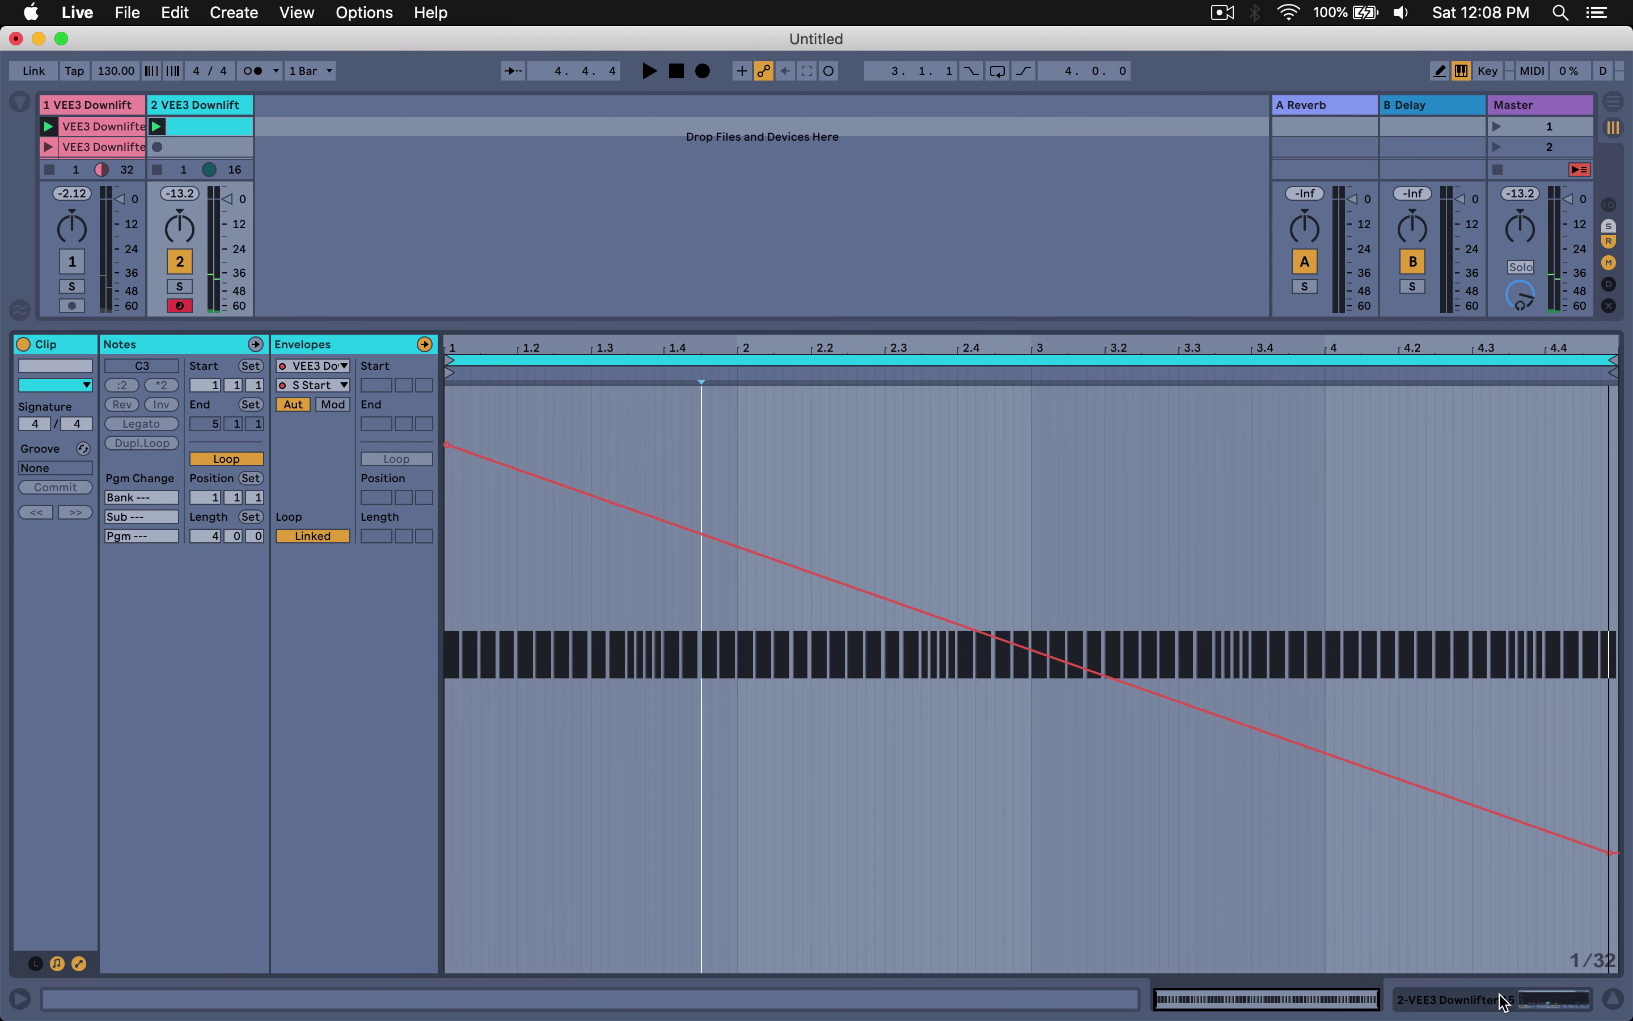
Shorten the Simpler's Decay to 224 ms.
{"action": "left_click", "coordinate": [1542, 1006]}
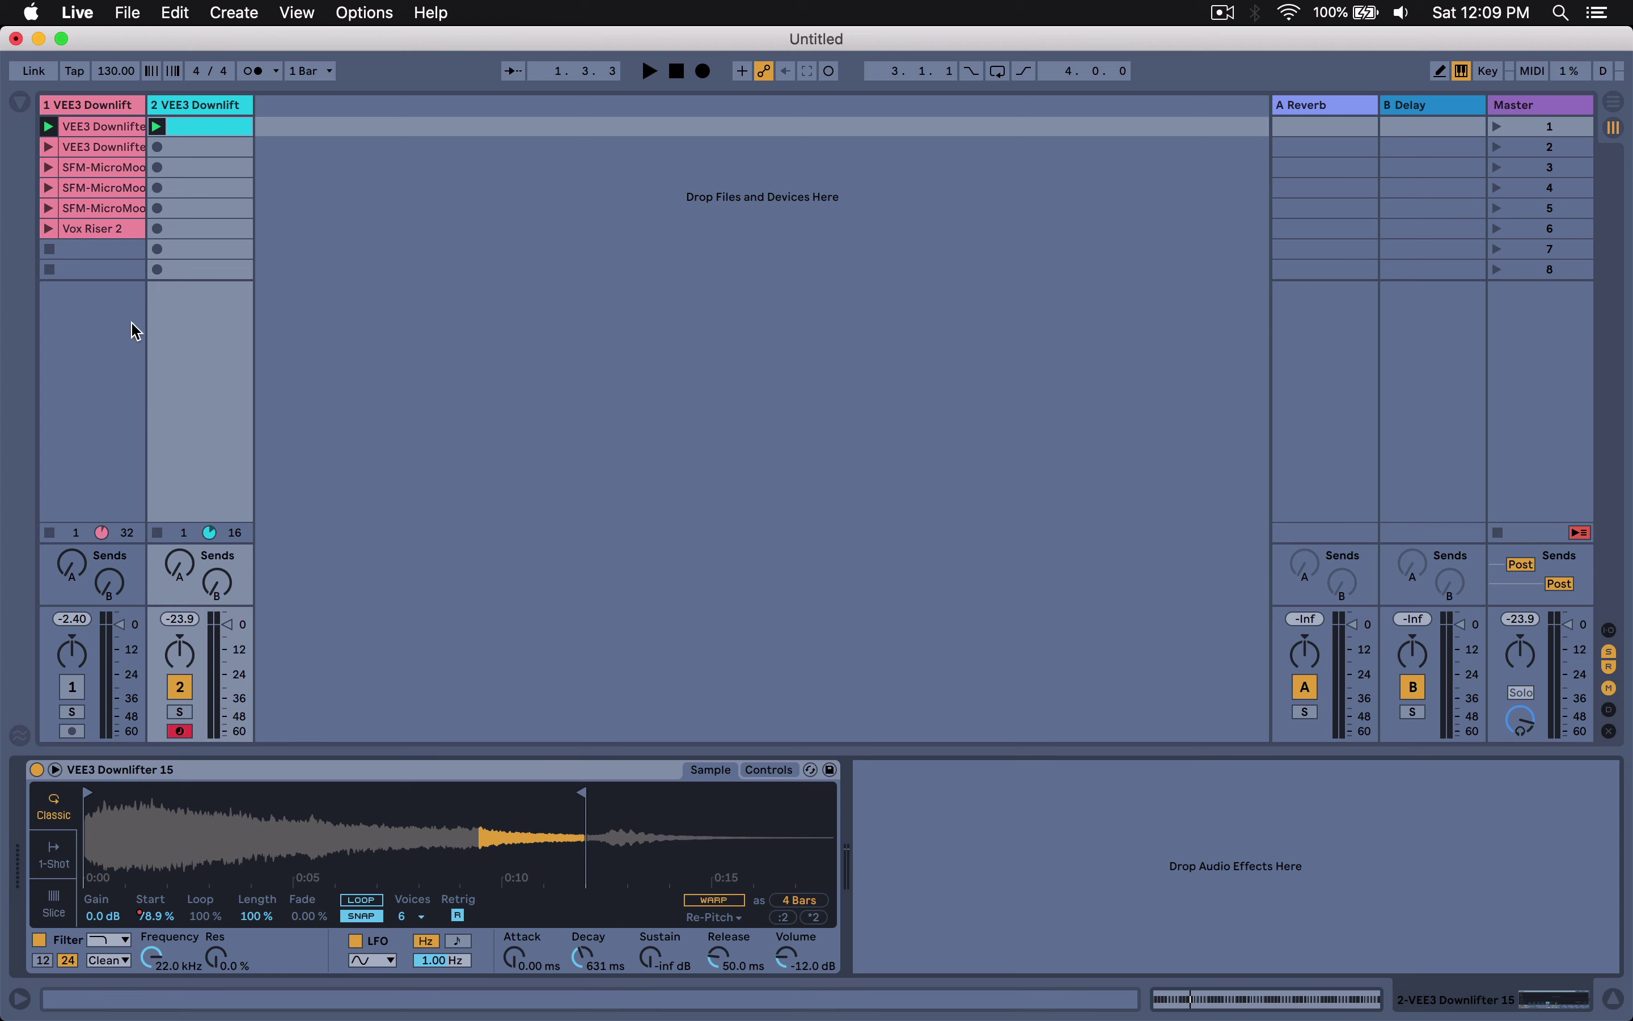
{"action": "double_click", "coordinate": [214, 135]}
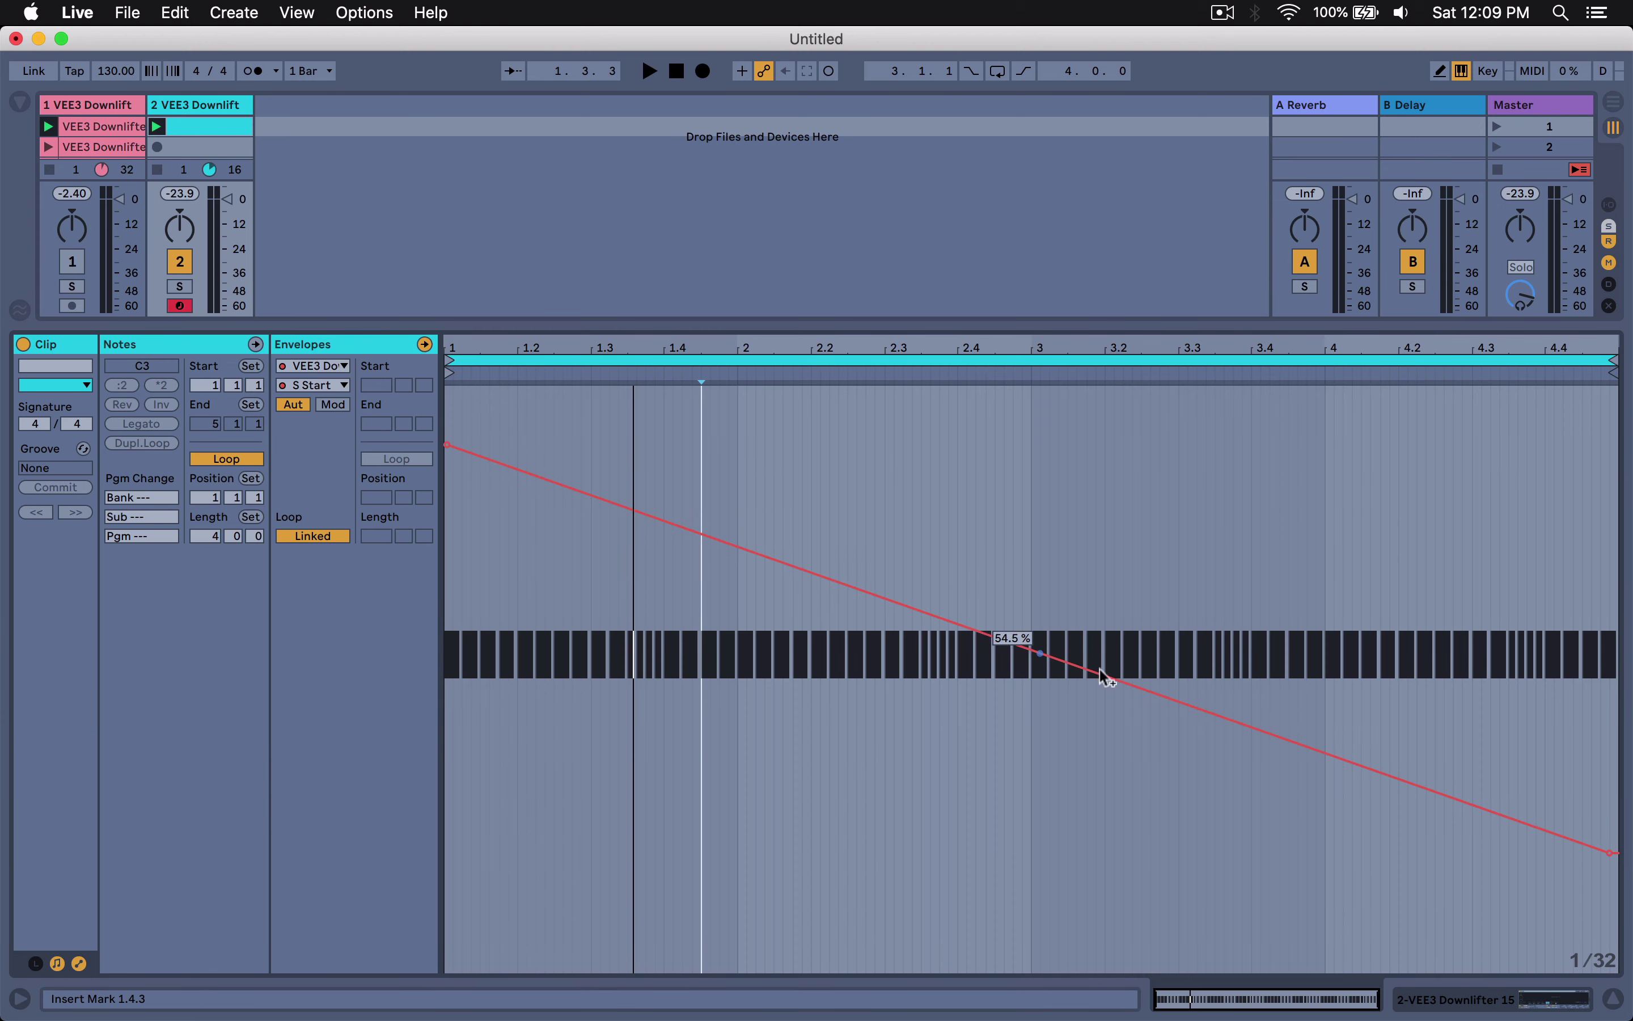
{"action": "left_click", "coordinate": [1556, 1000]}
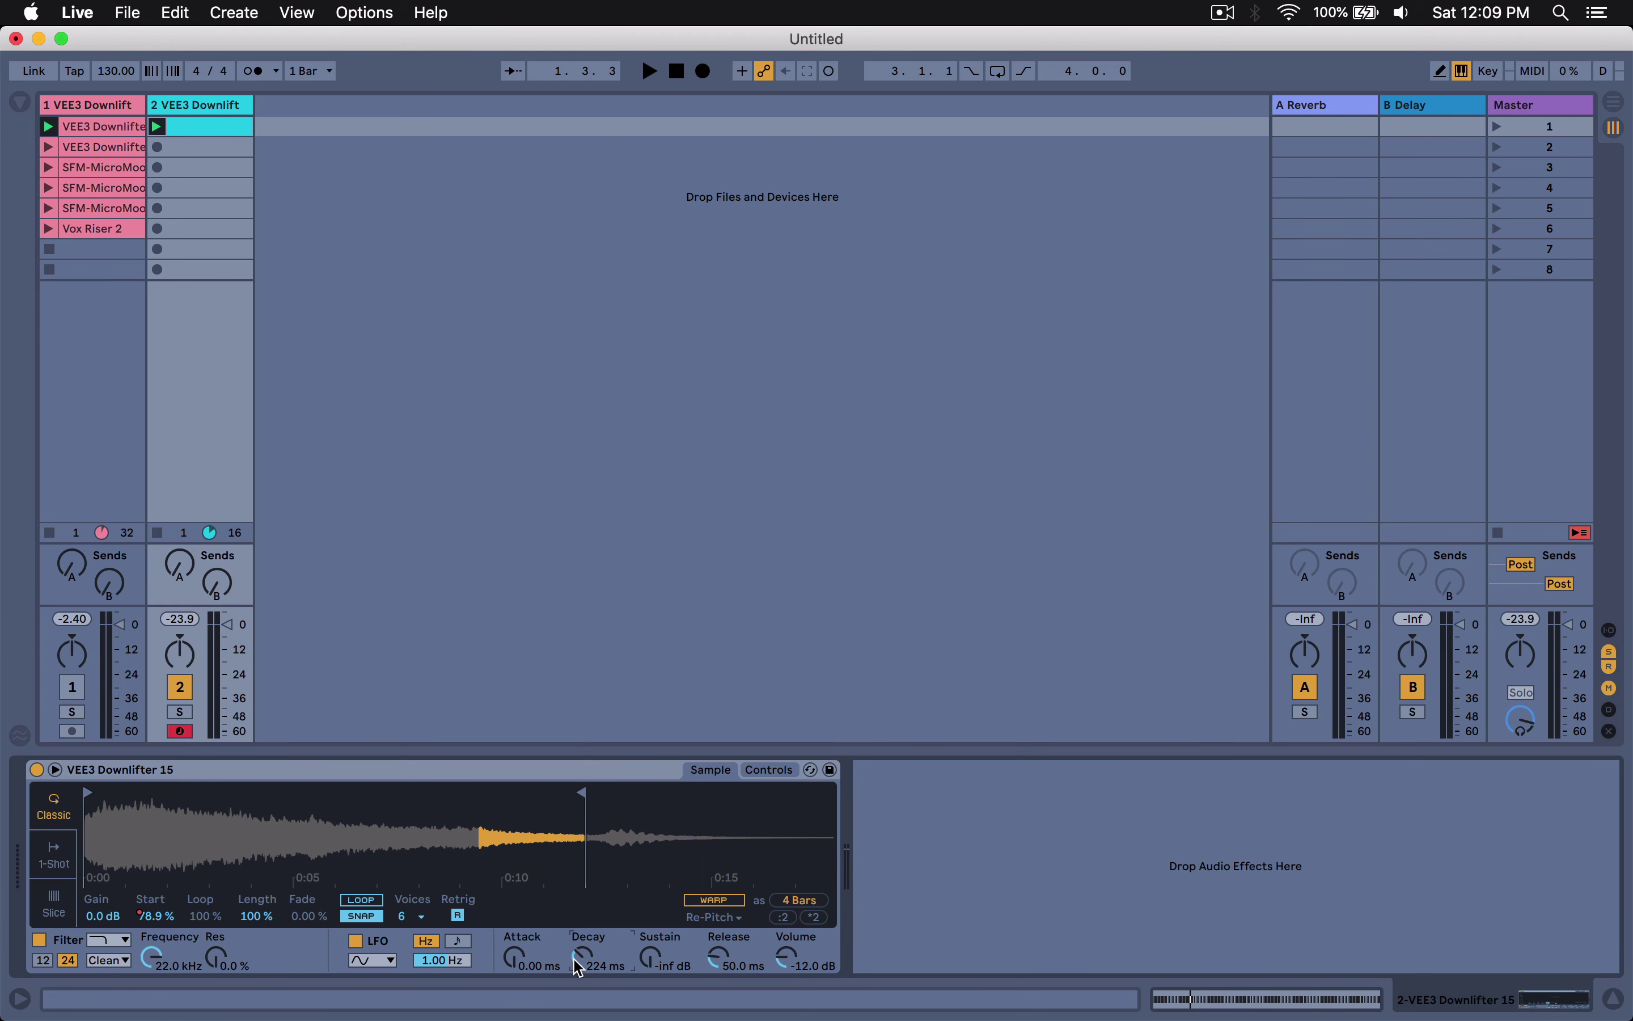
Set the Simpler's transposition to -7 st and random panning to 100 %, auditioning the clip.
{"action": "left_click", "coordinate": [769, 770]}
{"action": "left_click_drag", "start_coordinate": [735, 911], "coordinate": [735, 878]}
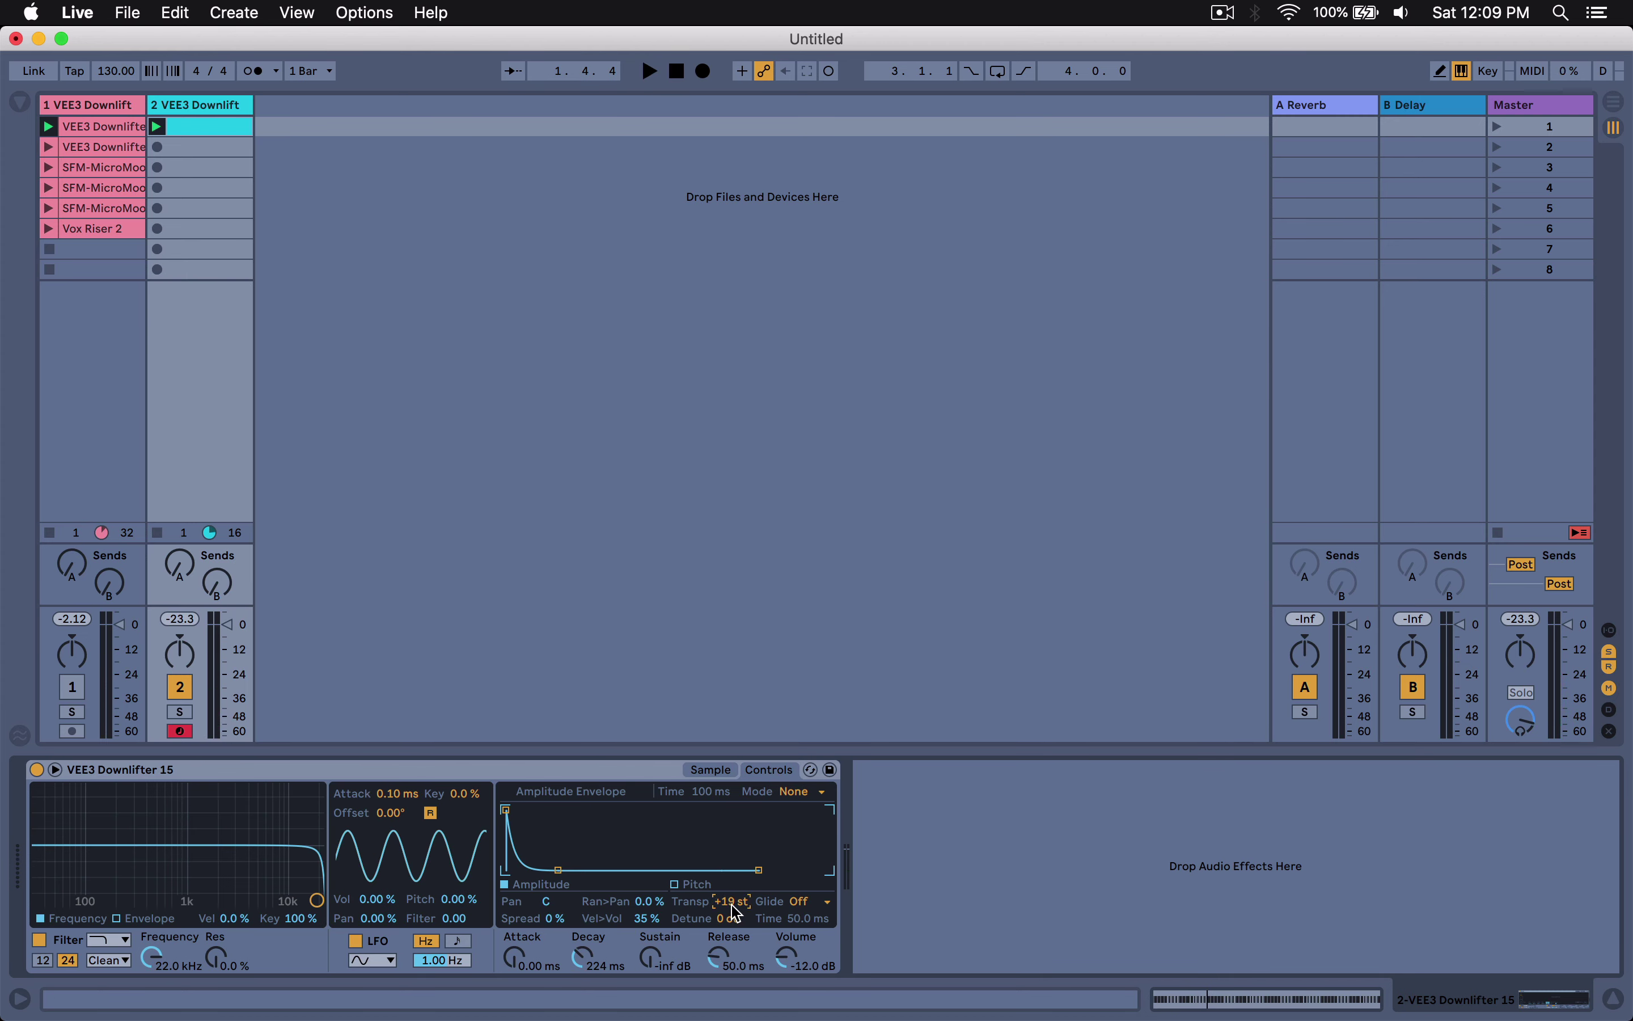
{"action": "key", "text": "space"}
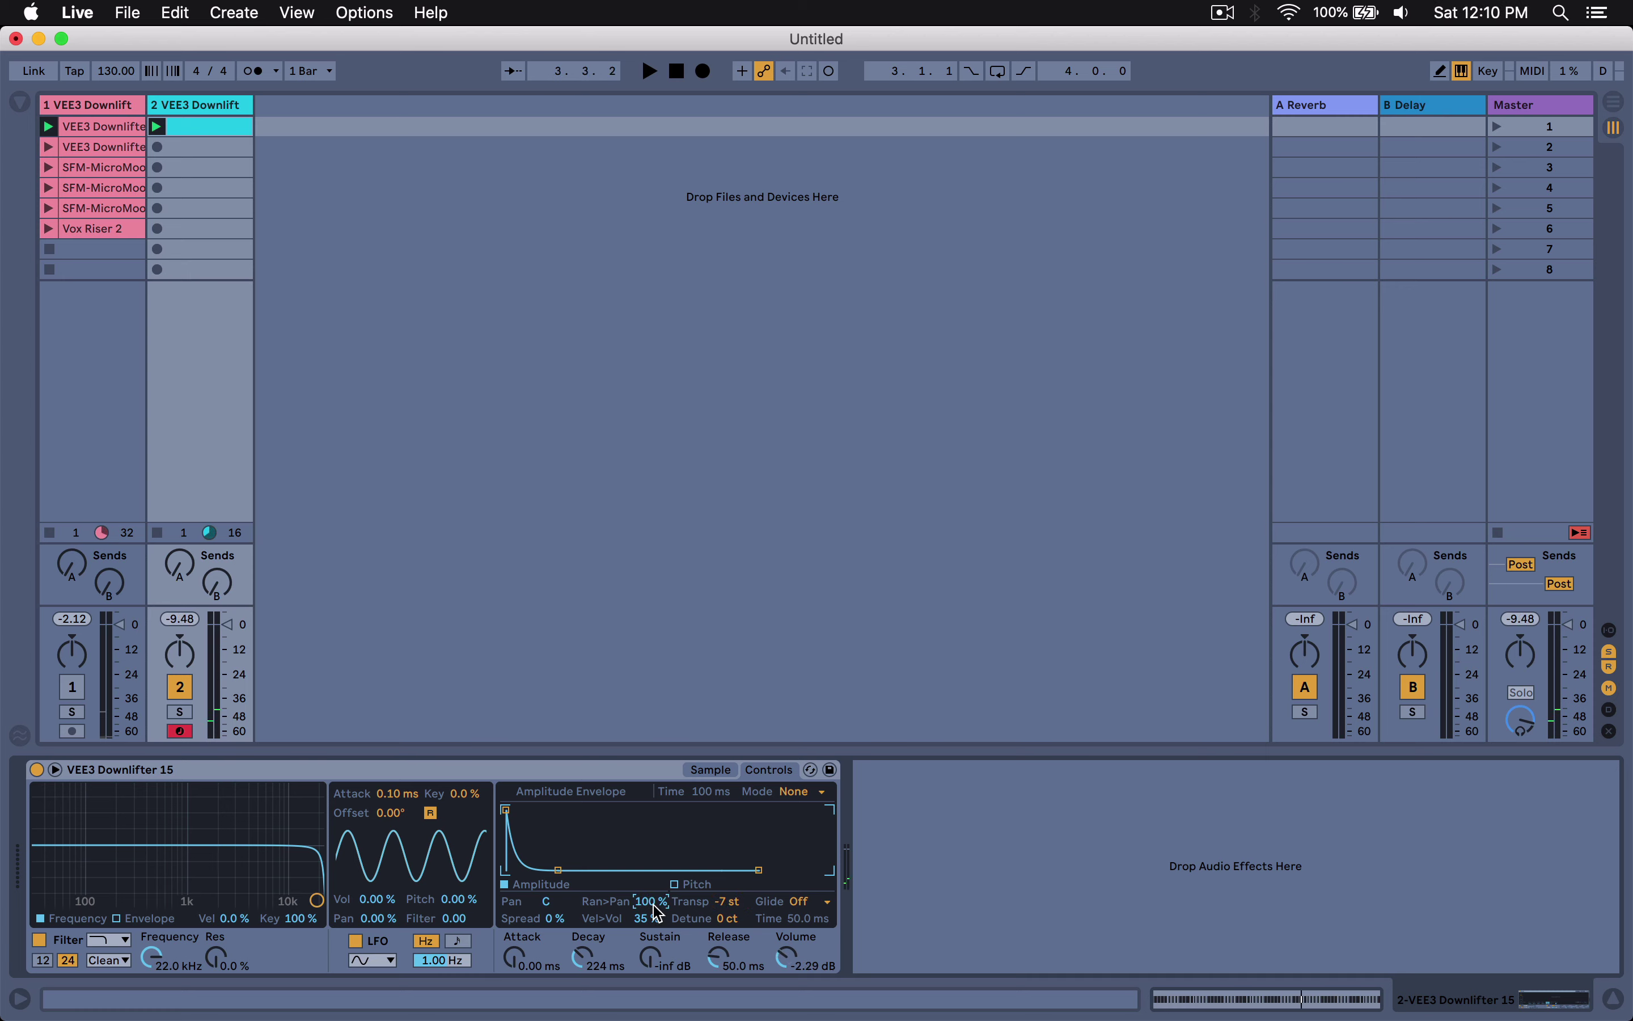
{"action": "key", "text": "space"}
{"action": "left_click", "coordinate": [709, 769]}
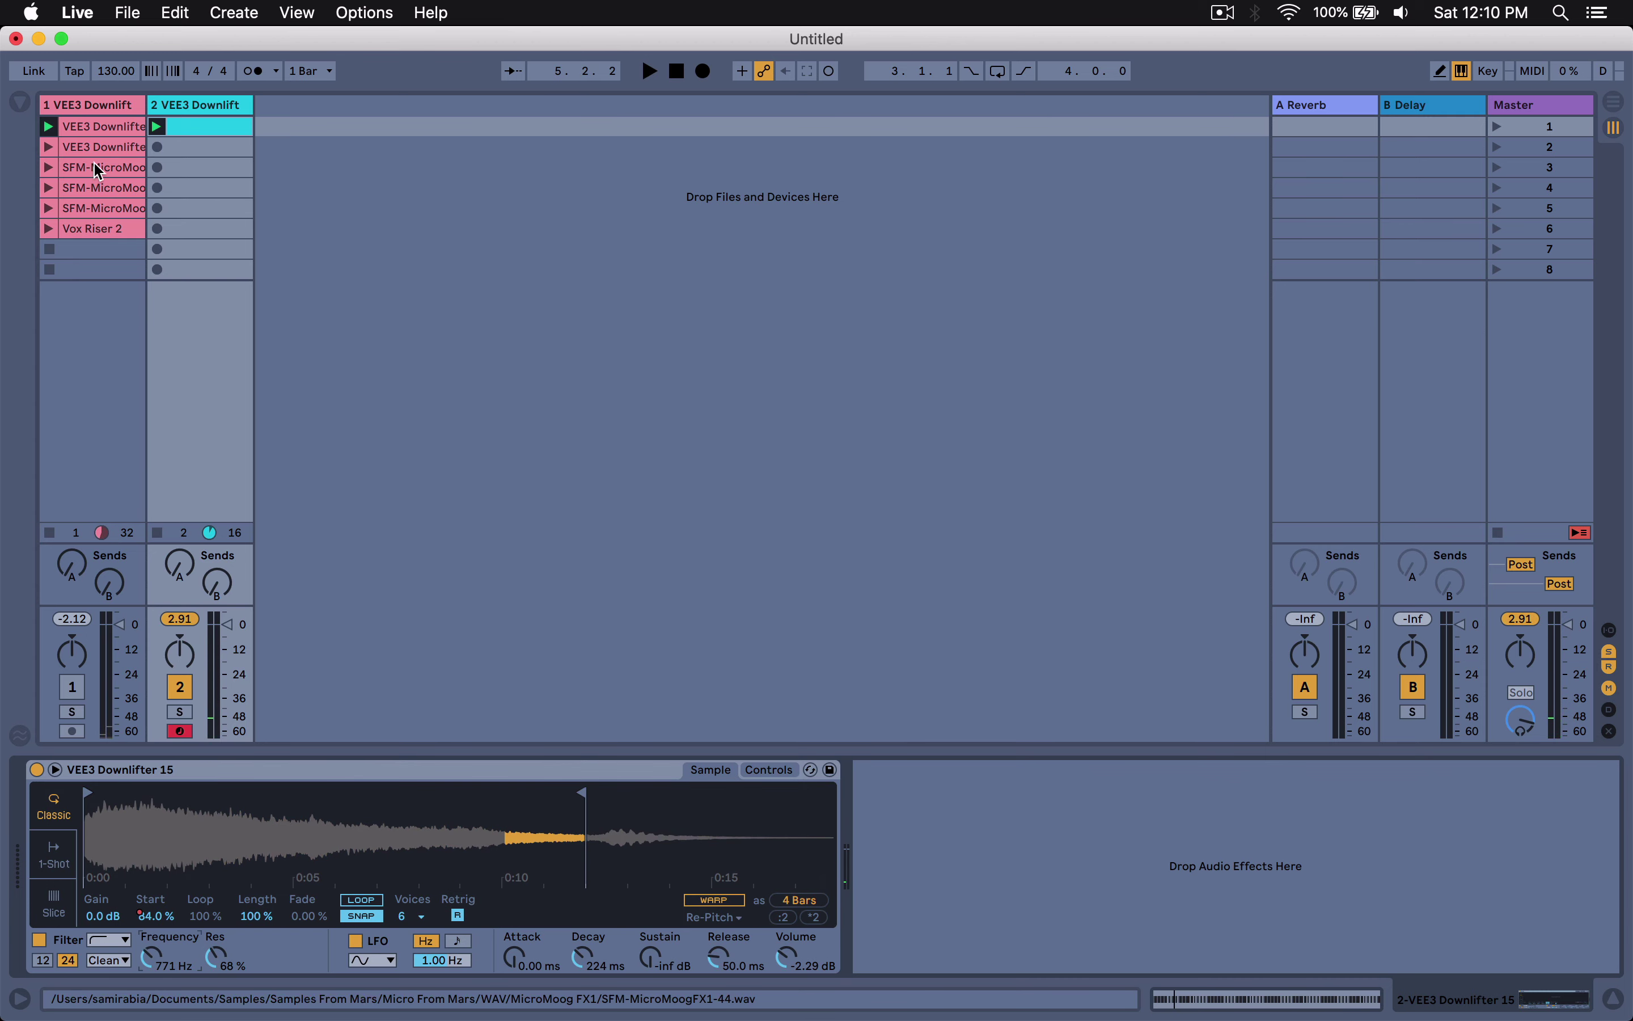
Replace the Simpler's sample with VEE3 Downlifter 29 and turn off its filter.
{"action": "left_click_drag", "start_coordinate": [93, 149], "coordinate": [250, 652]}
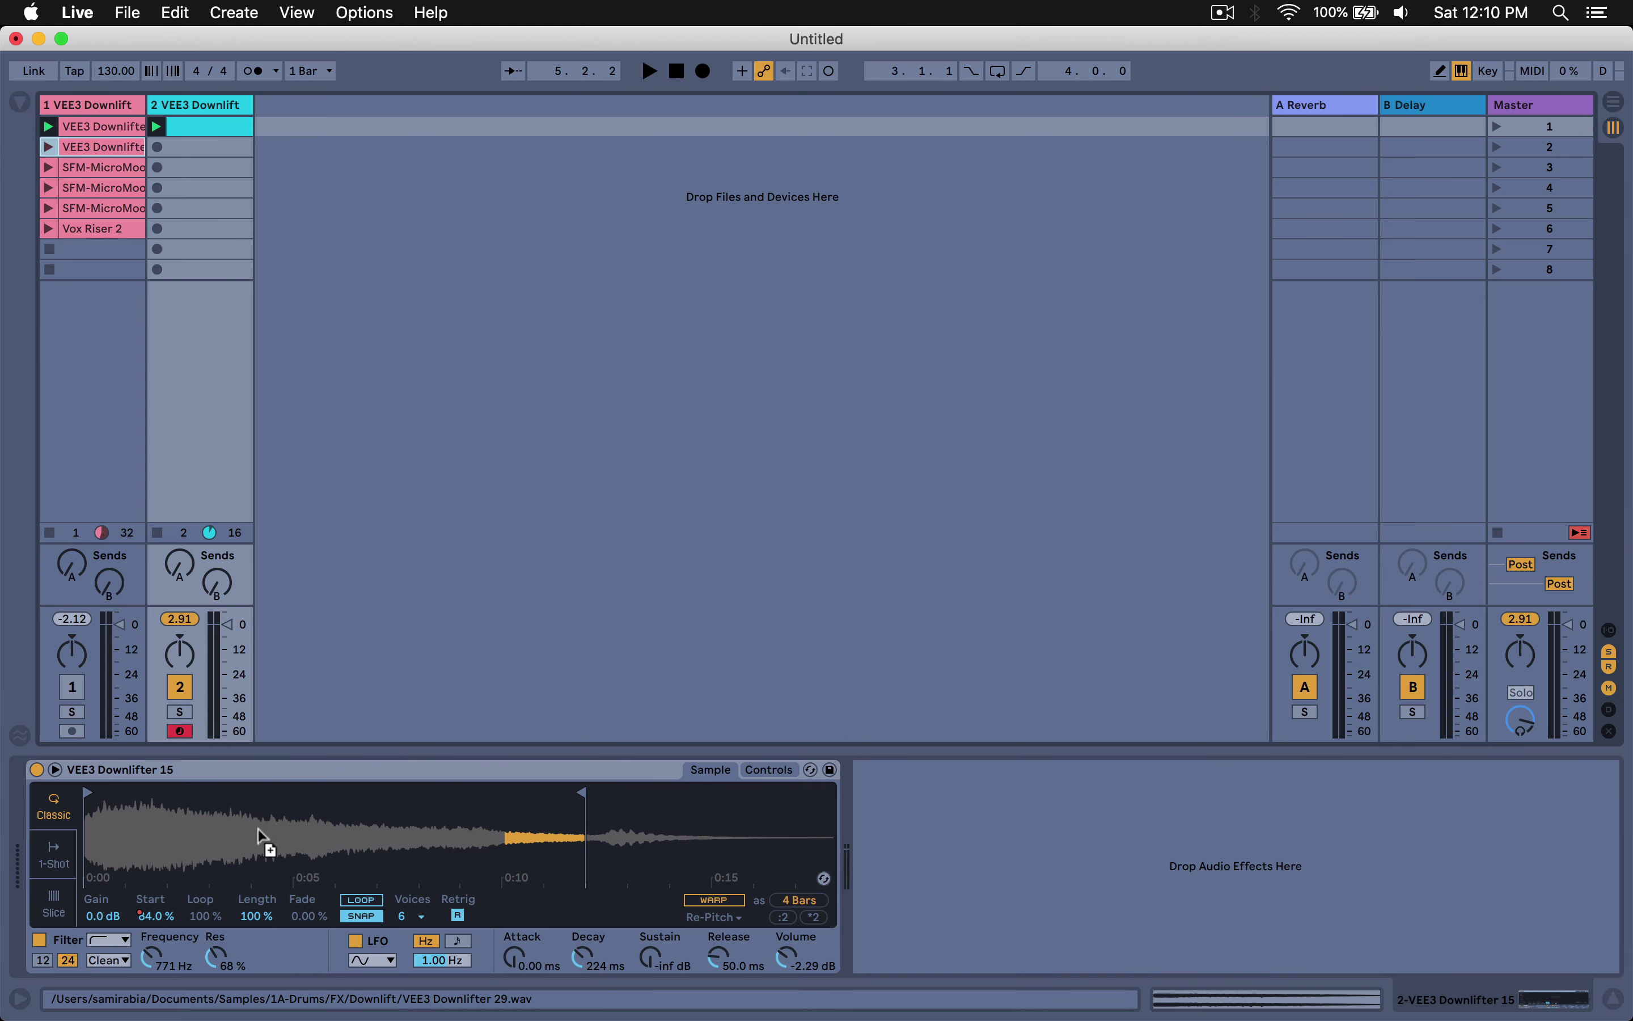
{"action": "left_click_drag", "start_coordinate": [260, 837], "coordinate": [260, 832]}
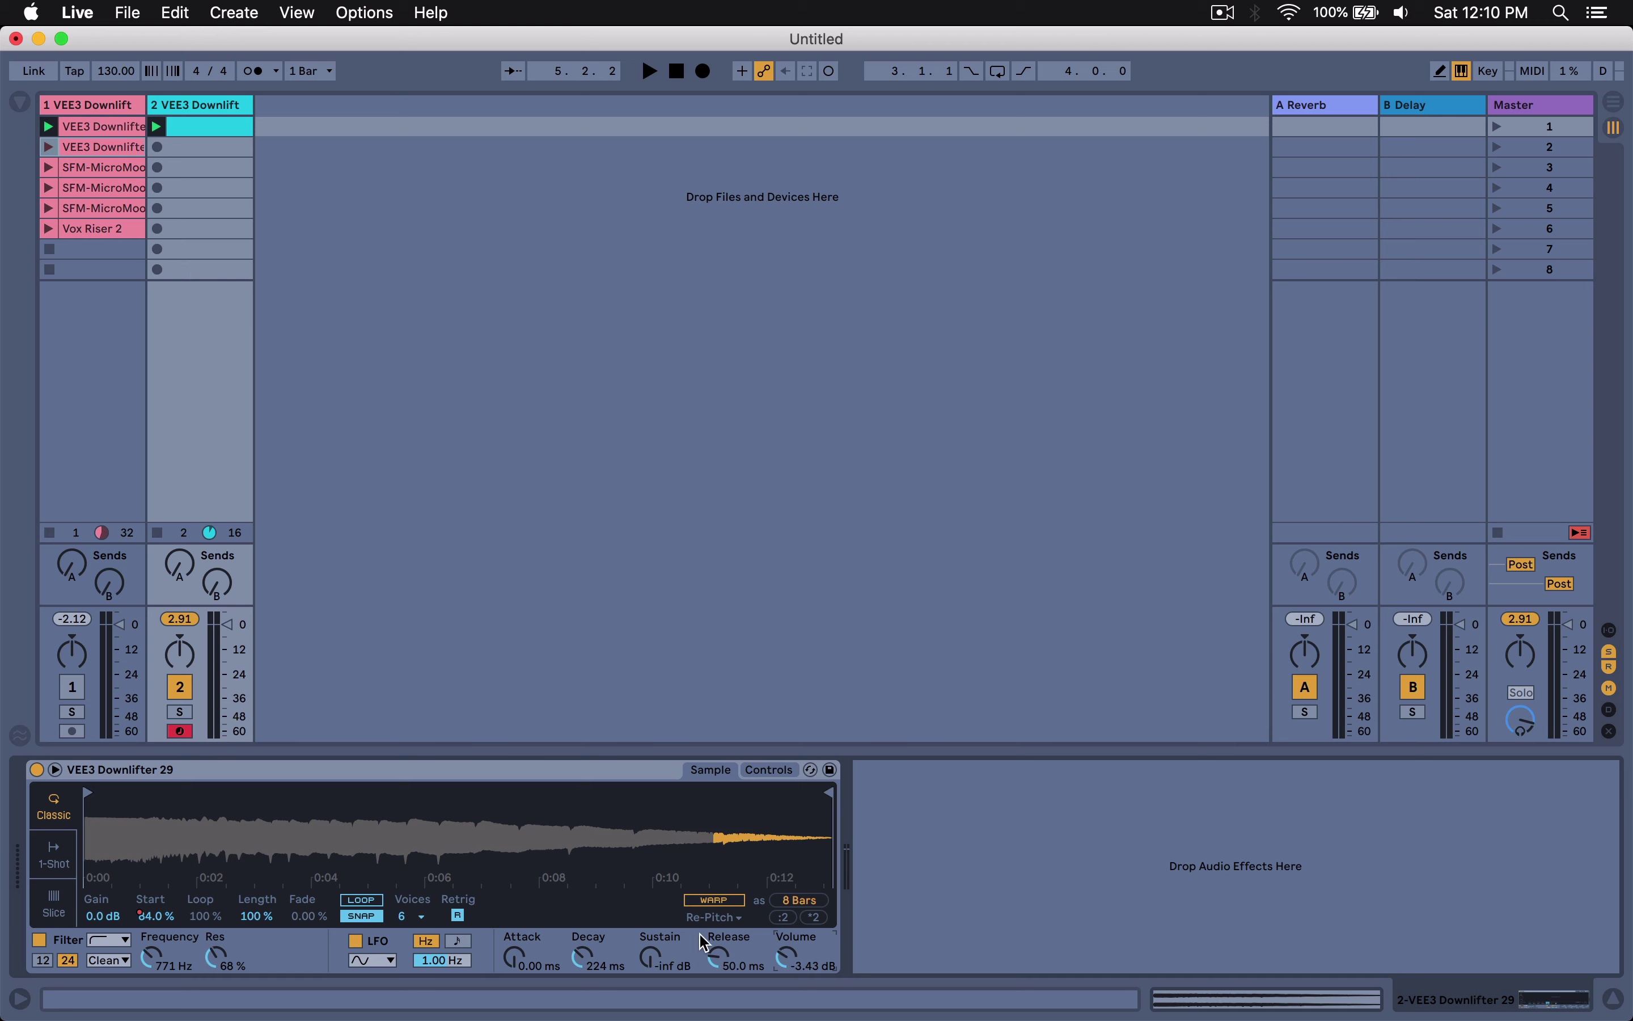
{"action": "left_click", "coordinate": [40, 940]}
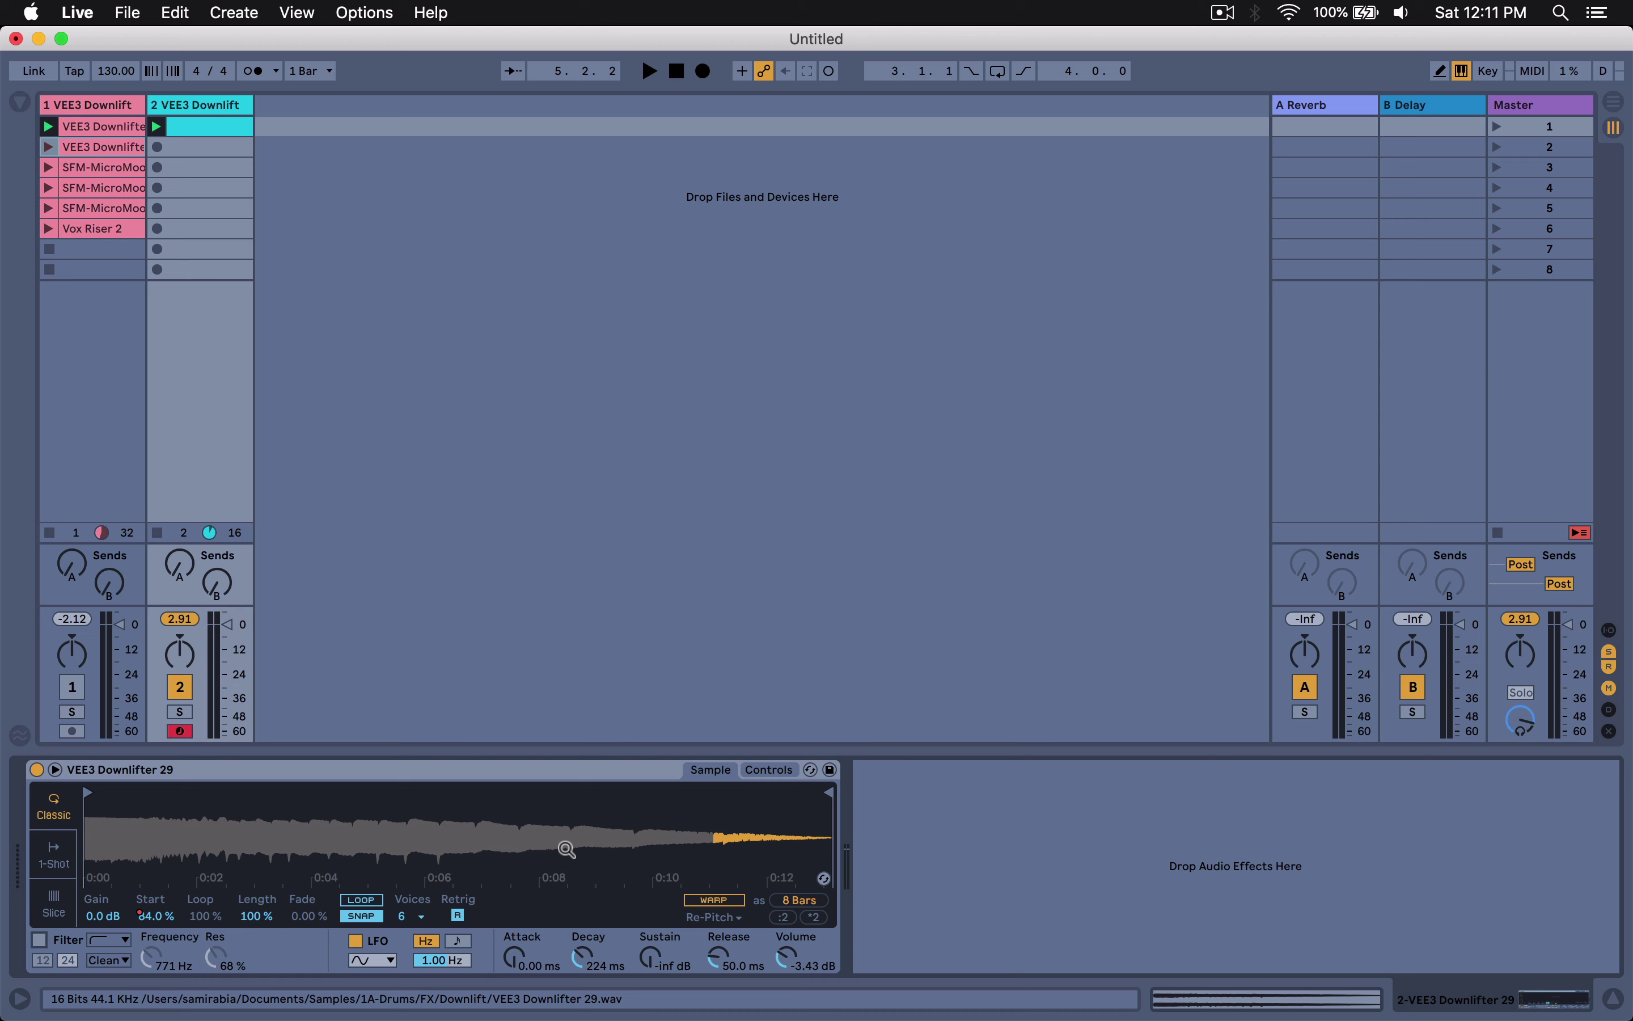
Replace the Simpler's sample with SFM-MicroMoogFX1-44, lengthen the Decay to 1.83 s and audition it.
{"action": "left_click_drag", "start_coordinate": [71, 169], "coordinate": [255, 787]}
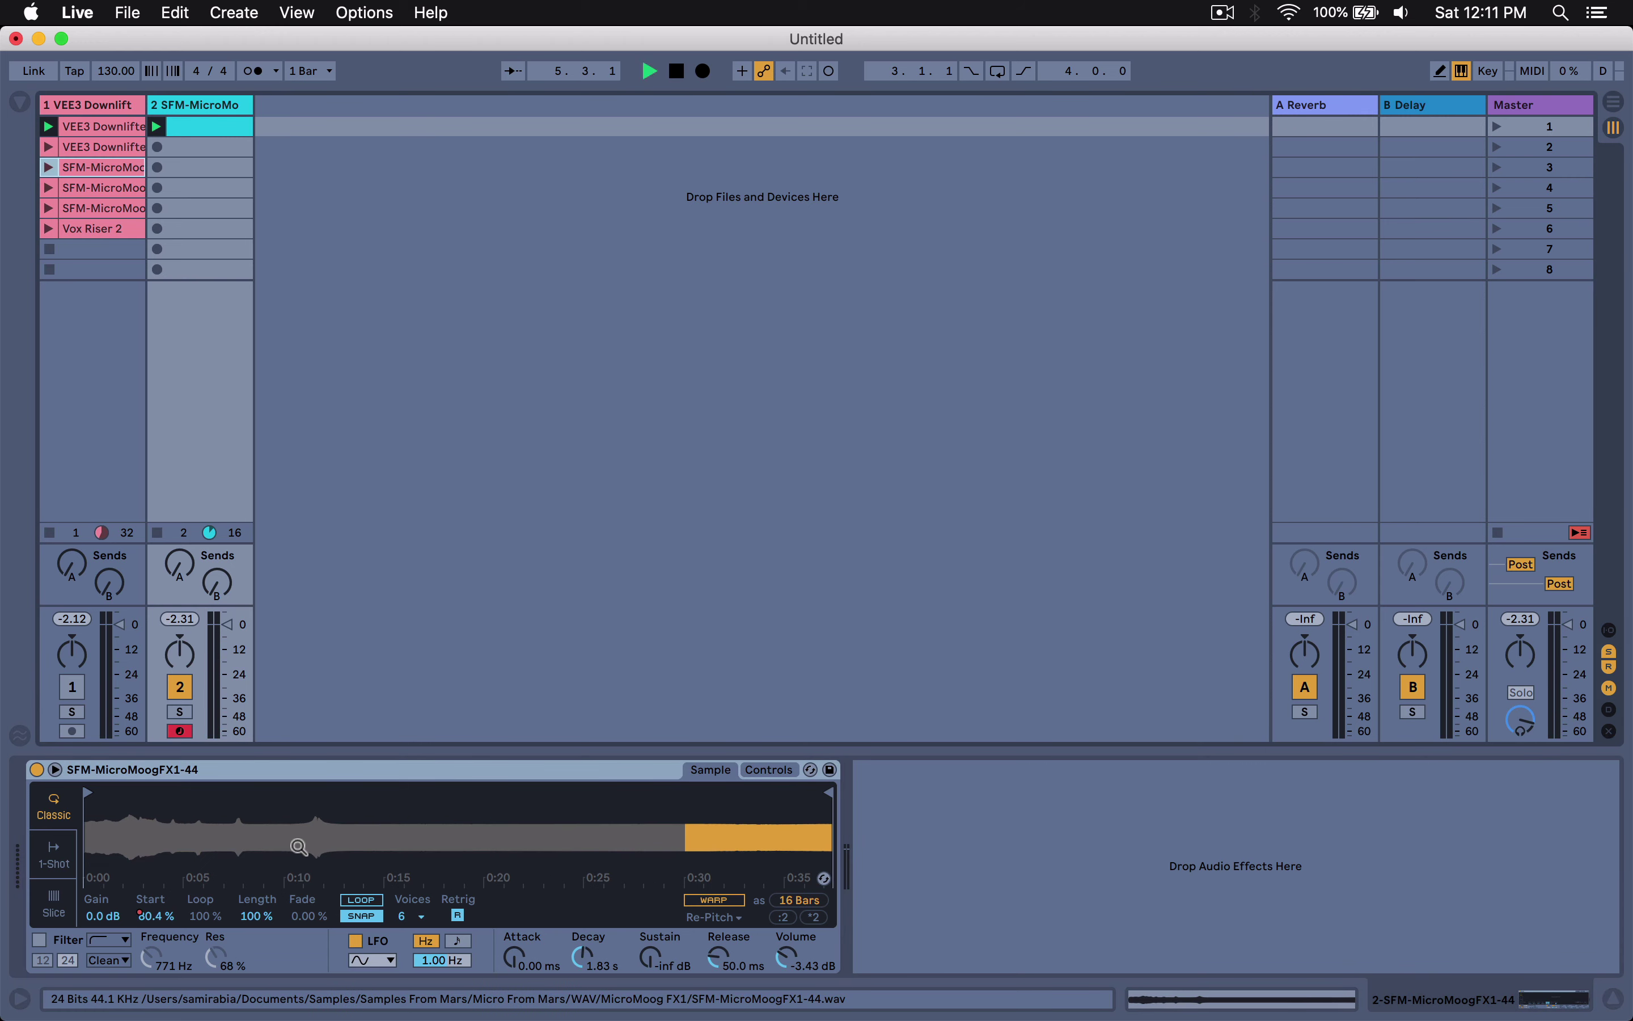
{"action": "key", "text": "space"}
Deactivate track 2 and play the original MicroMoog clip in scene 3 of track 1, showing its waveform.
{"action": "left_click", "coordinate": [180, 687]}
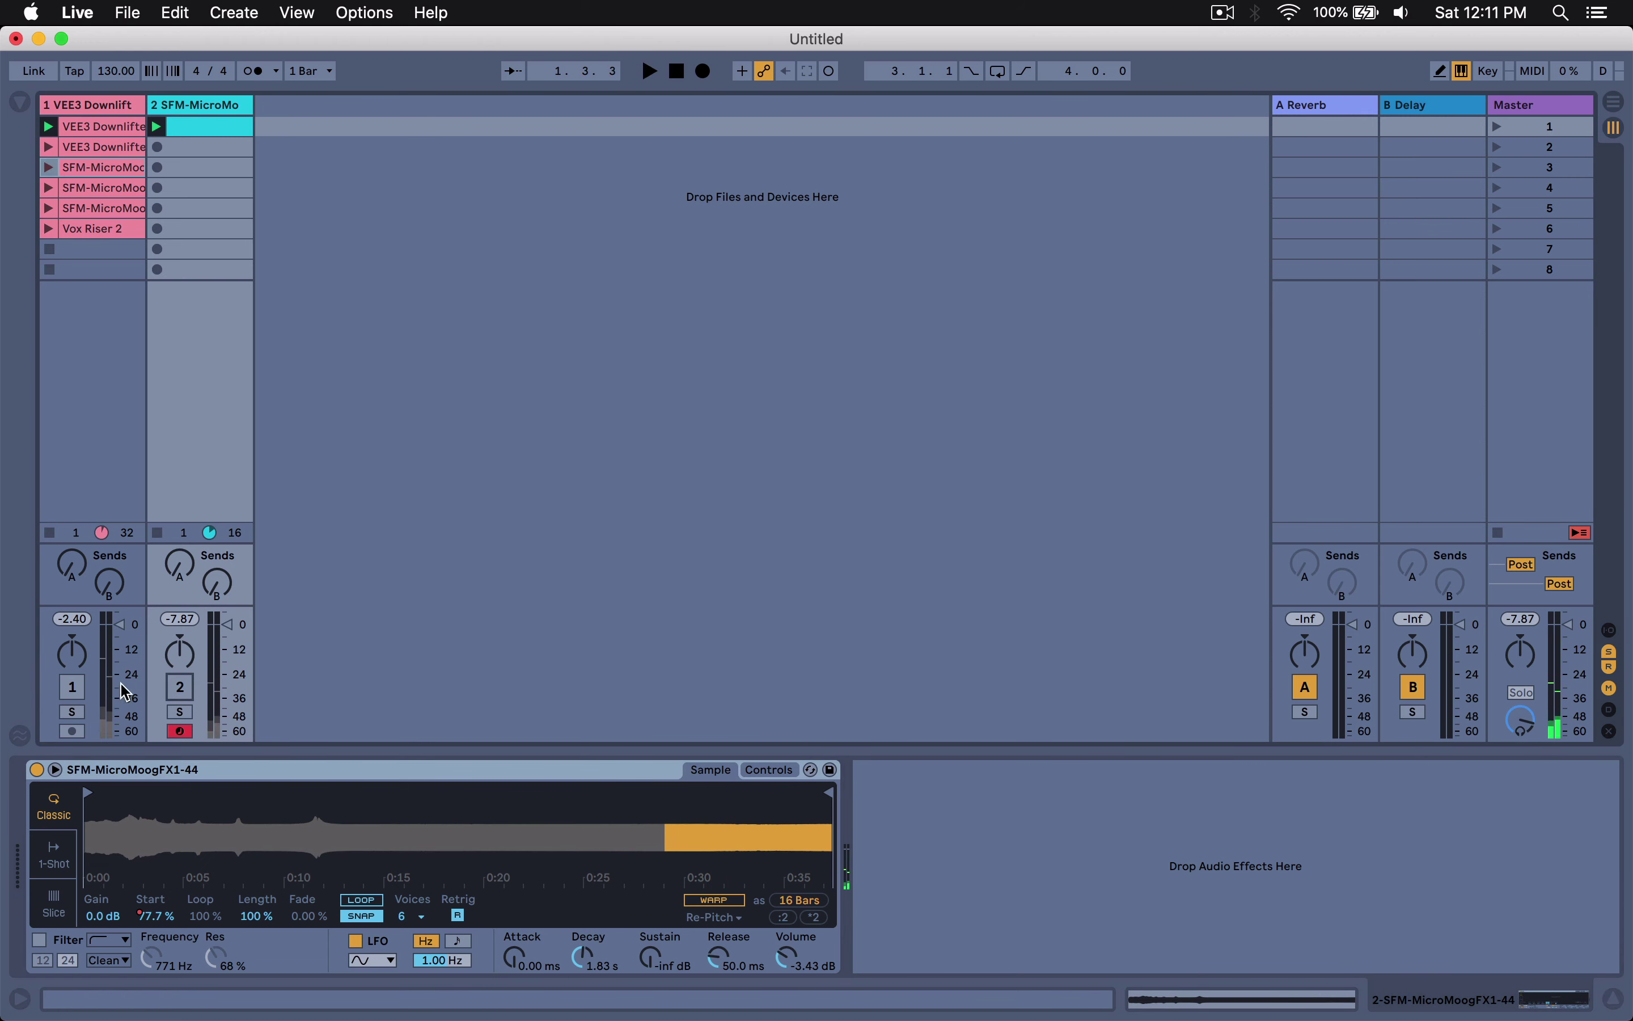
{"action": "left_click", "coordinate": [47, 169]}
{"action": "double_click", "coordinate": [84, 171]}
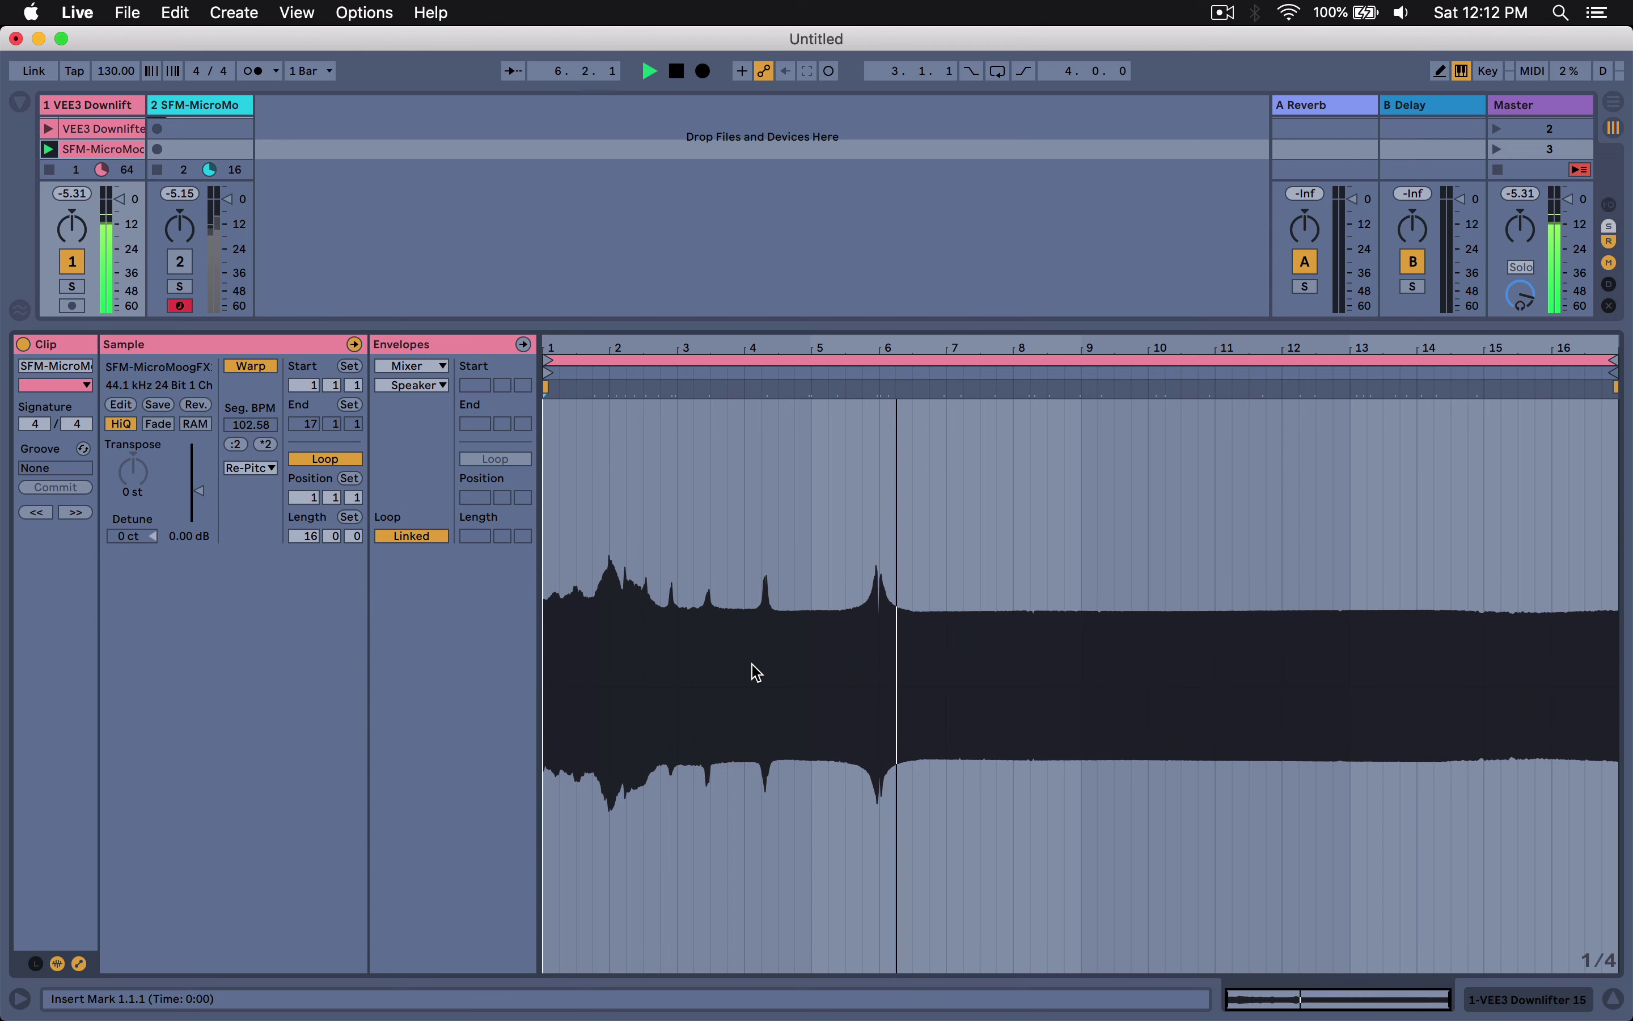
Deactivate track 1 and return to track 2 to play its Simpler version.
{"action": "left_click", "coordinate": [187, 122]}
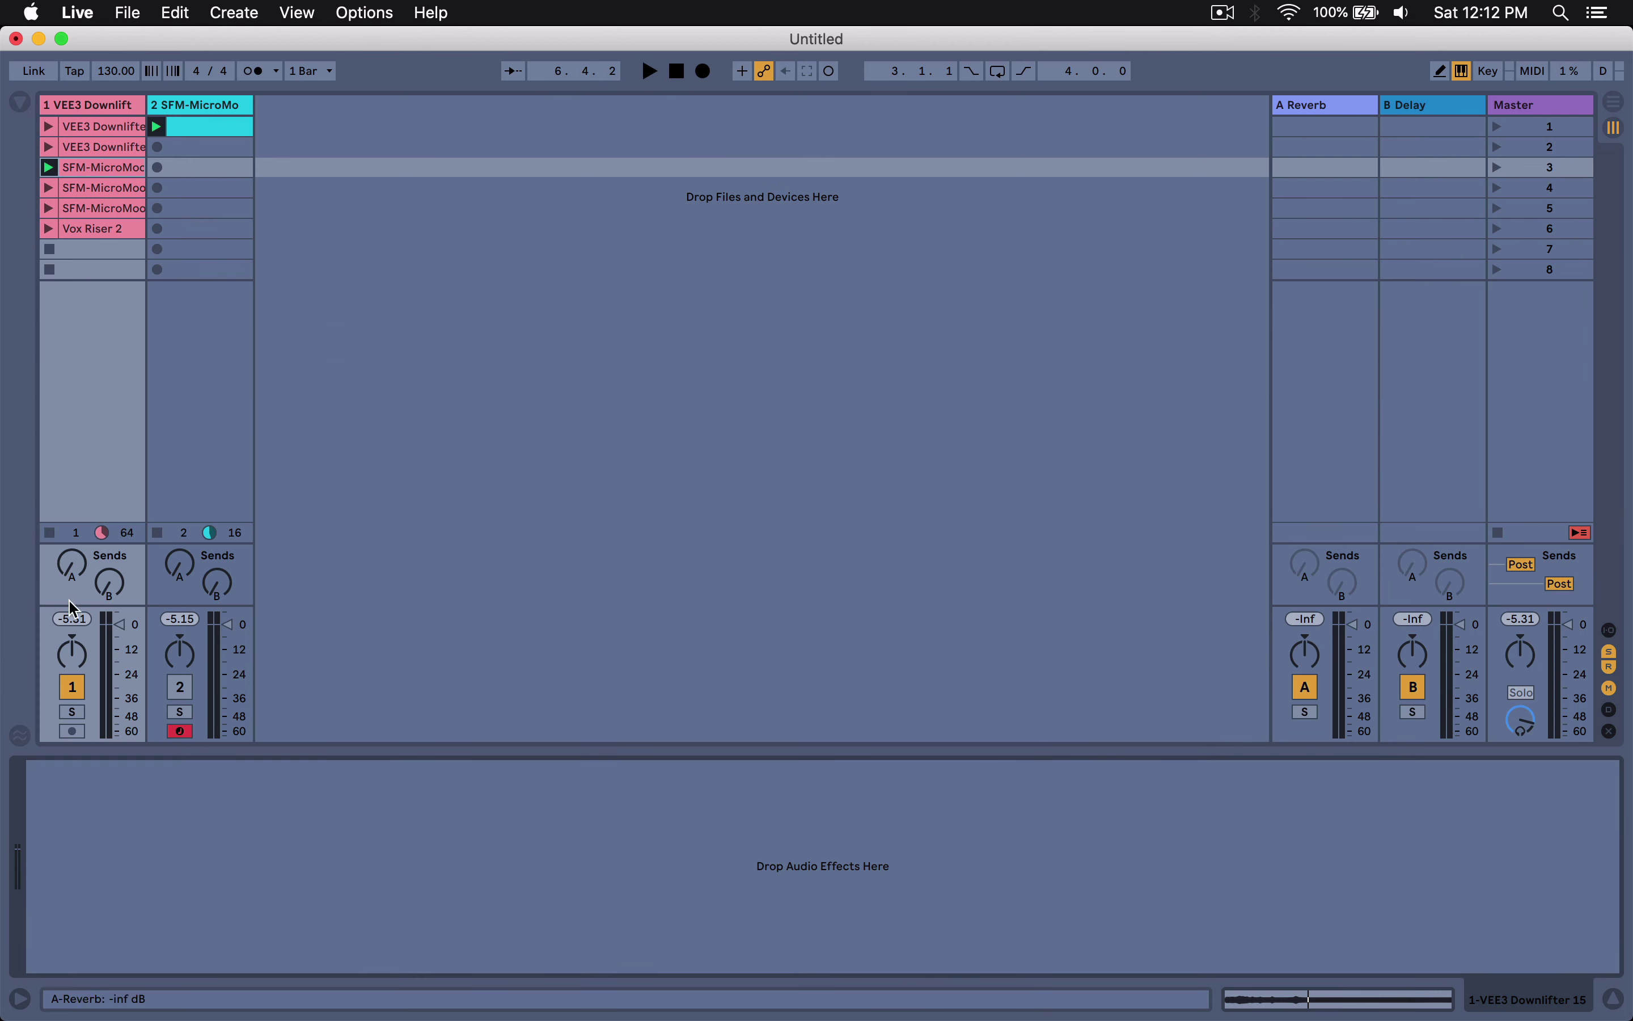
{"action": "left_click", "coordinate": [72, 687]}
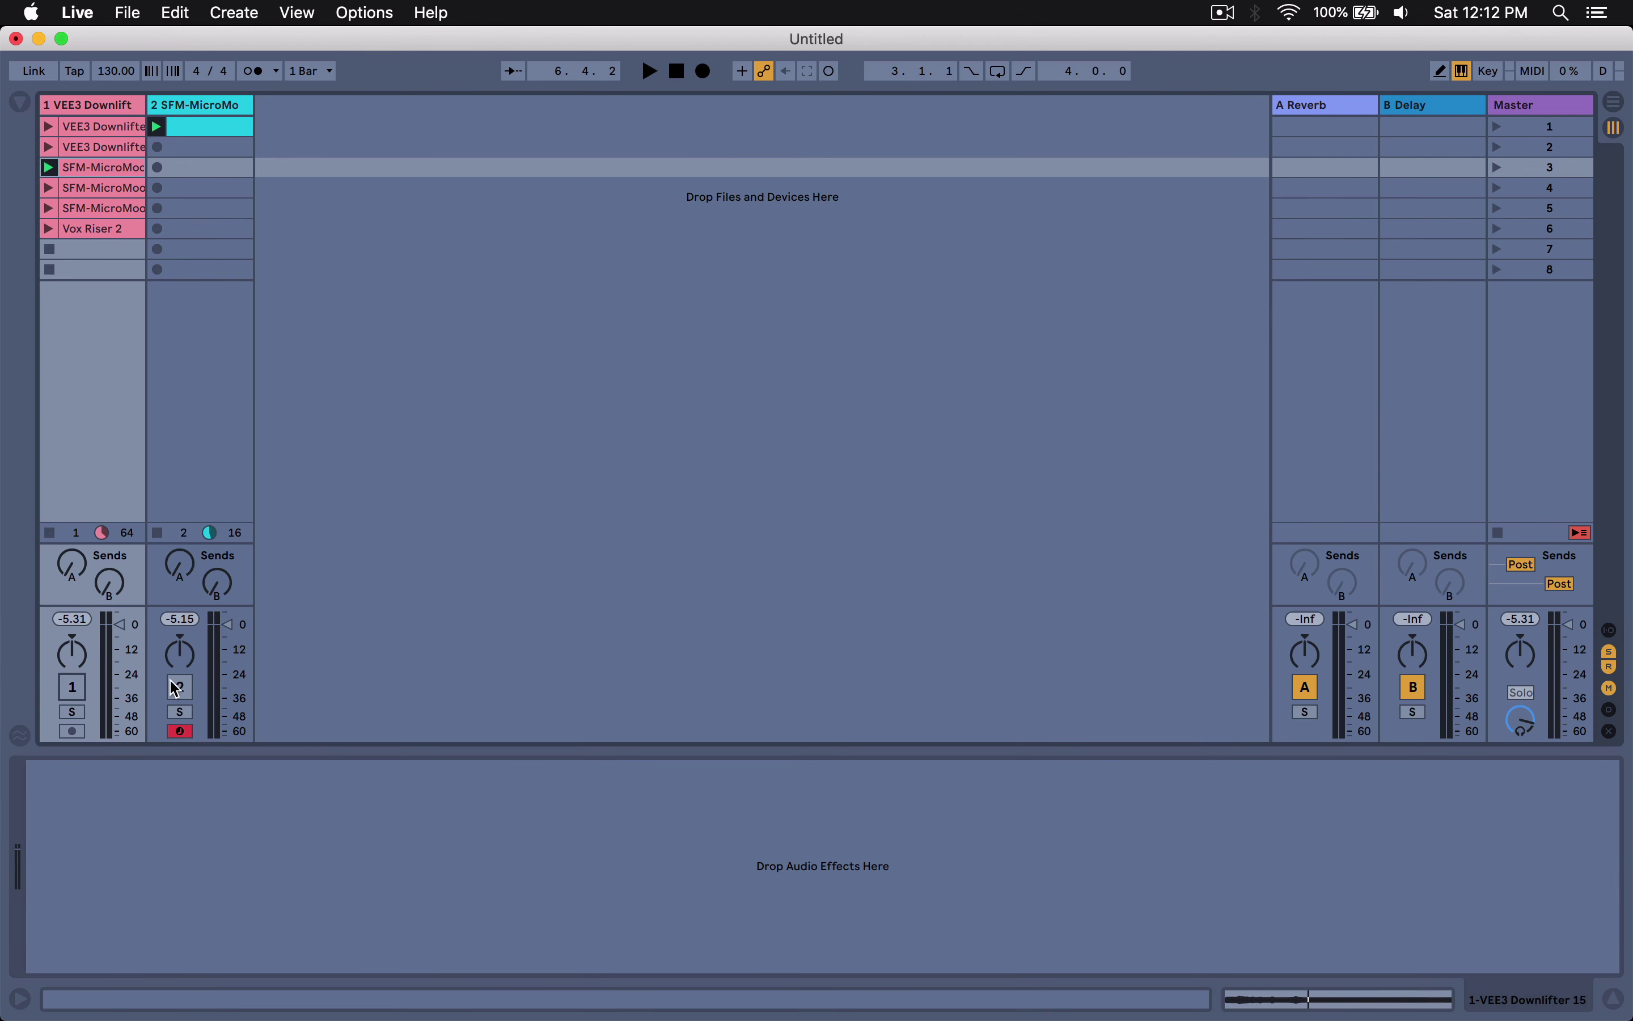
{"action": "left_click", "coordinate": [195, 99]}
{"action": "key", "text": "space"}
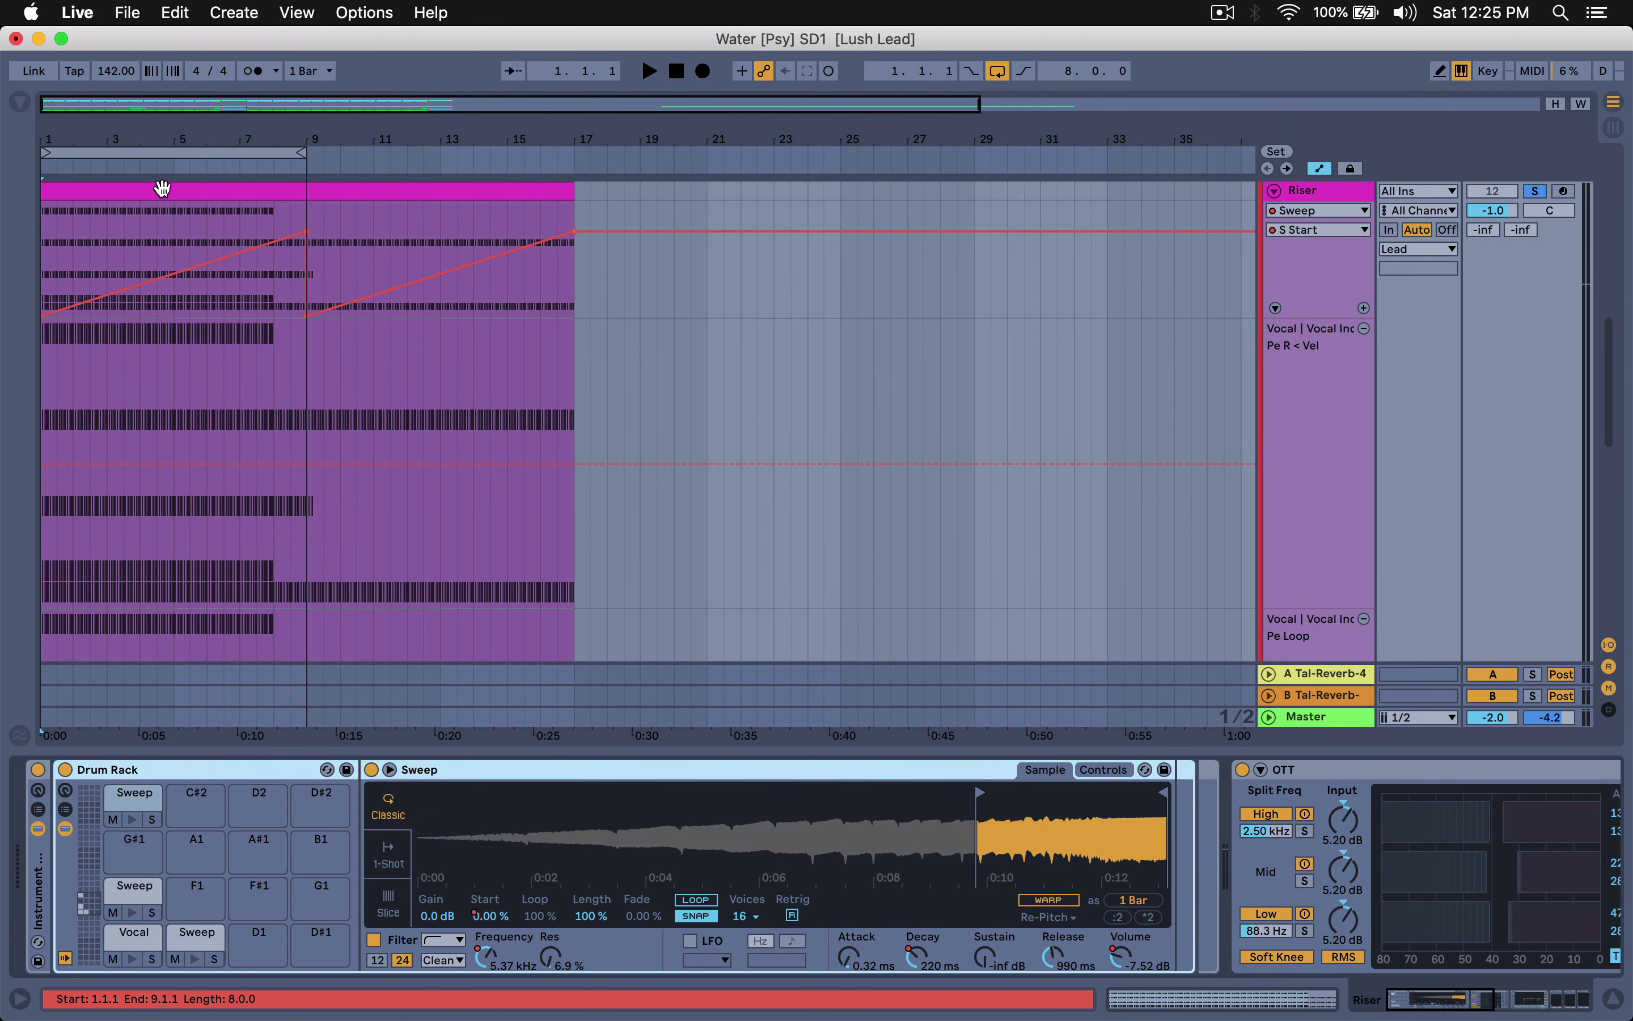
Solo the C2 Sweep pad in the Riser track's Drum Rack and play the arrangement from bar 1.
{"action": "left_click", "coordinate": [152, 819]}
{"action": "left_click", "coordinate": [154, 221]}
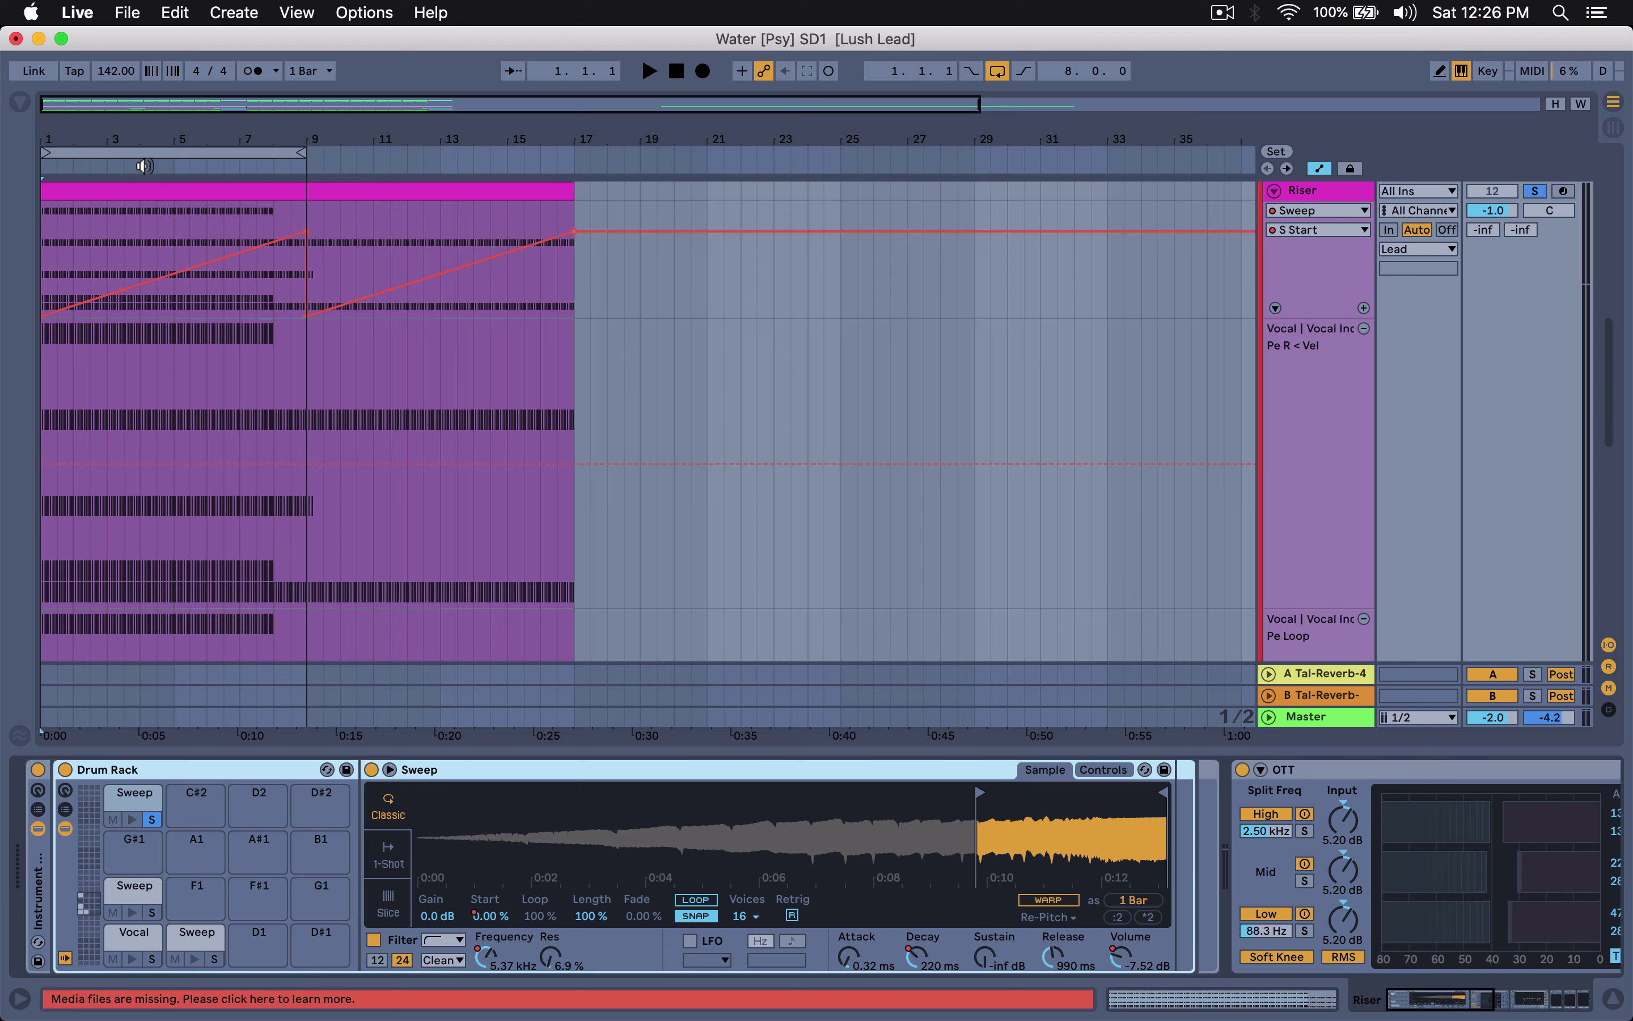
{"action": "key", "text": "space"}
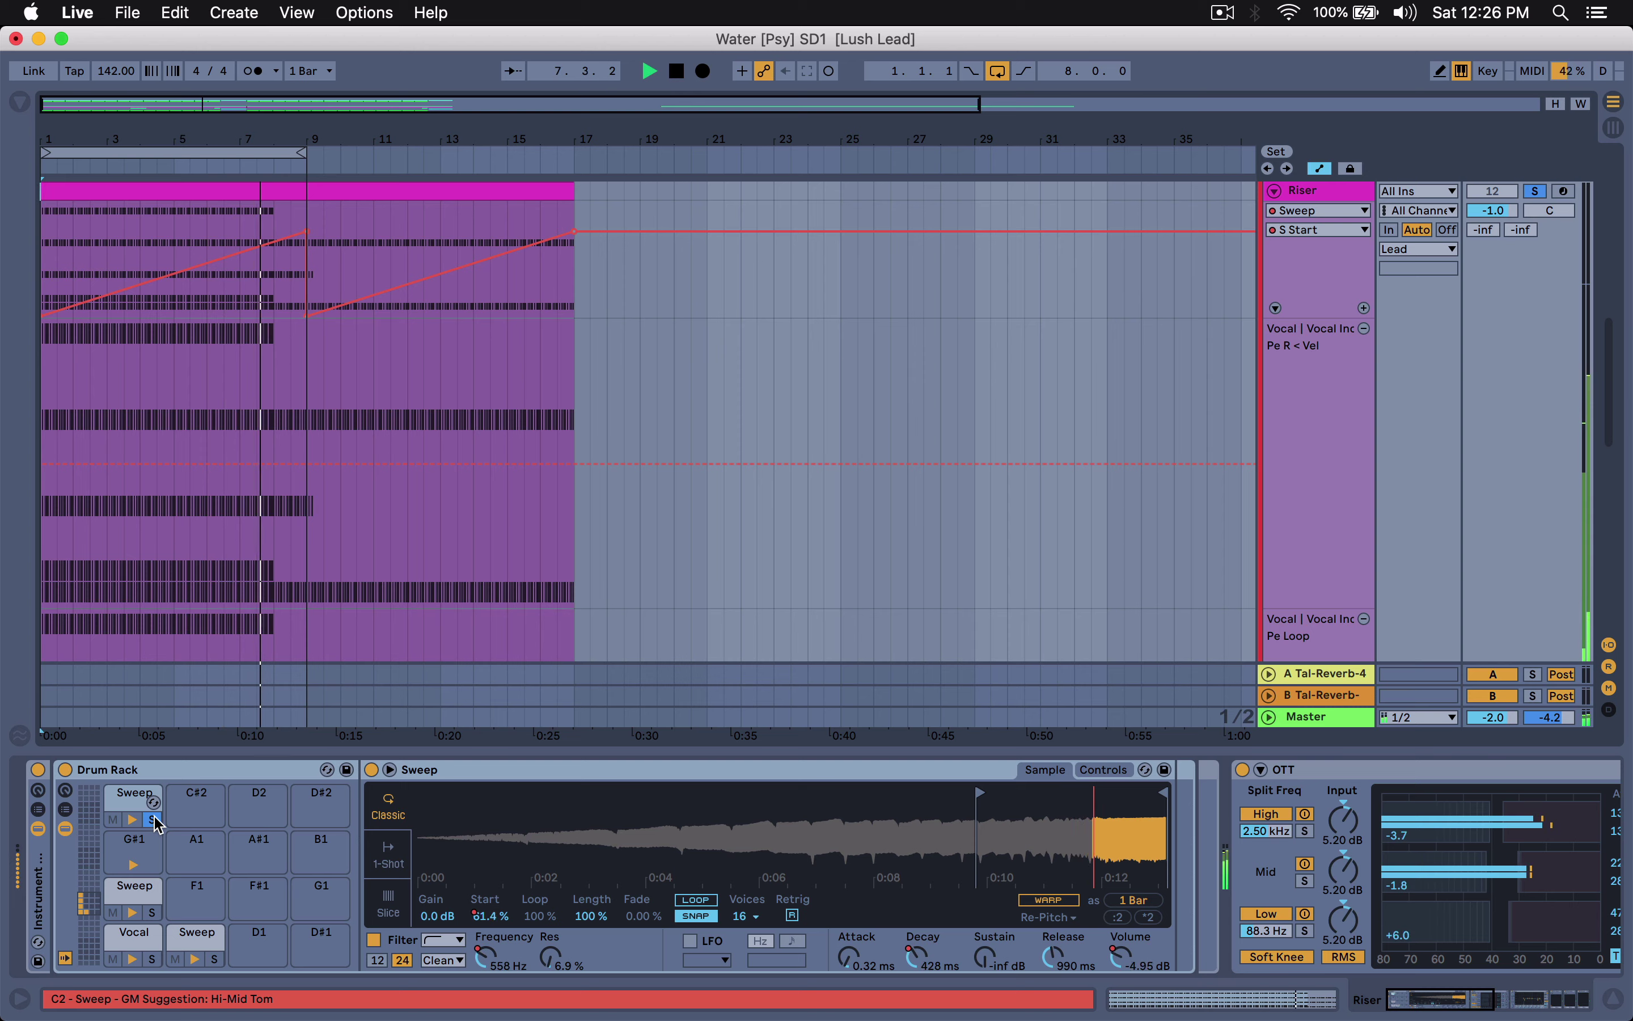
{"action": "key", "text": "space"}
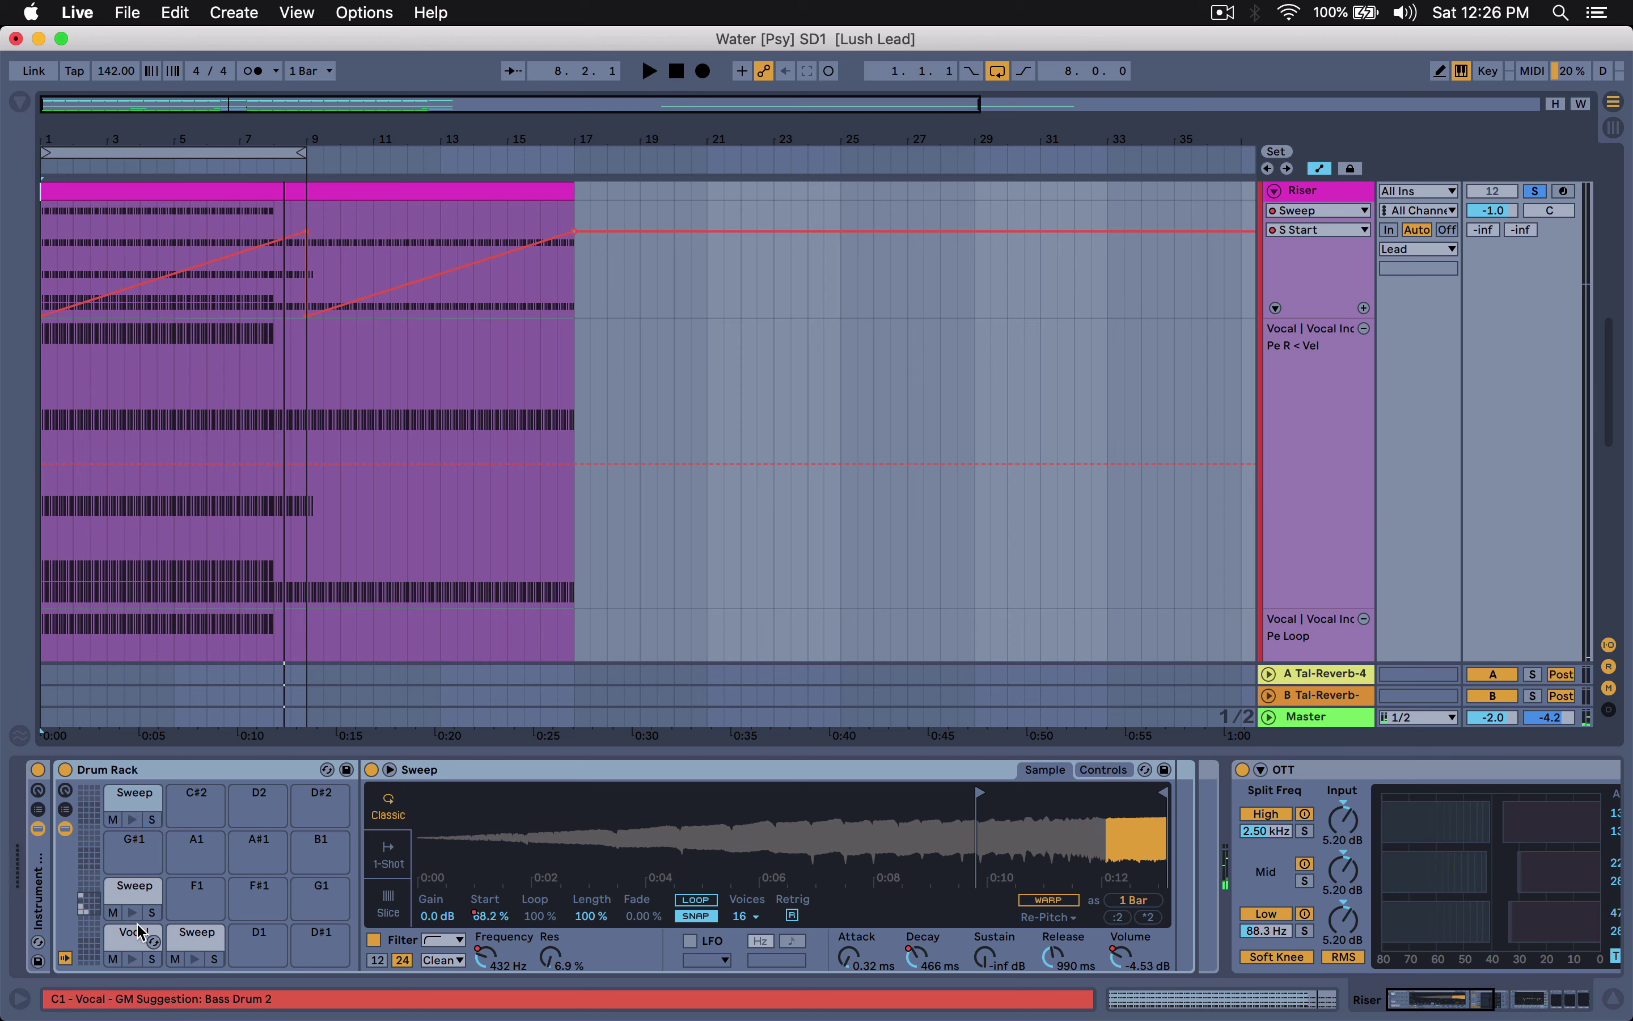
Solo the two lower Sweep pads together, play the riser, and examine each pad's Simpler sample during playback.
{"action": "left_click", "coordinate": [135, 903]}
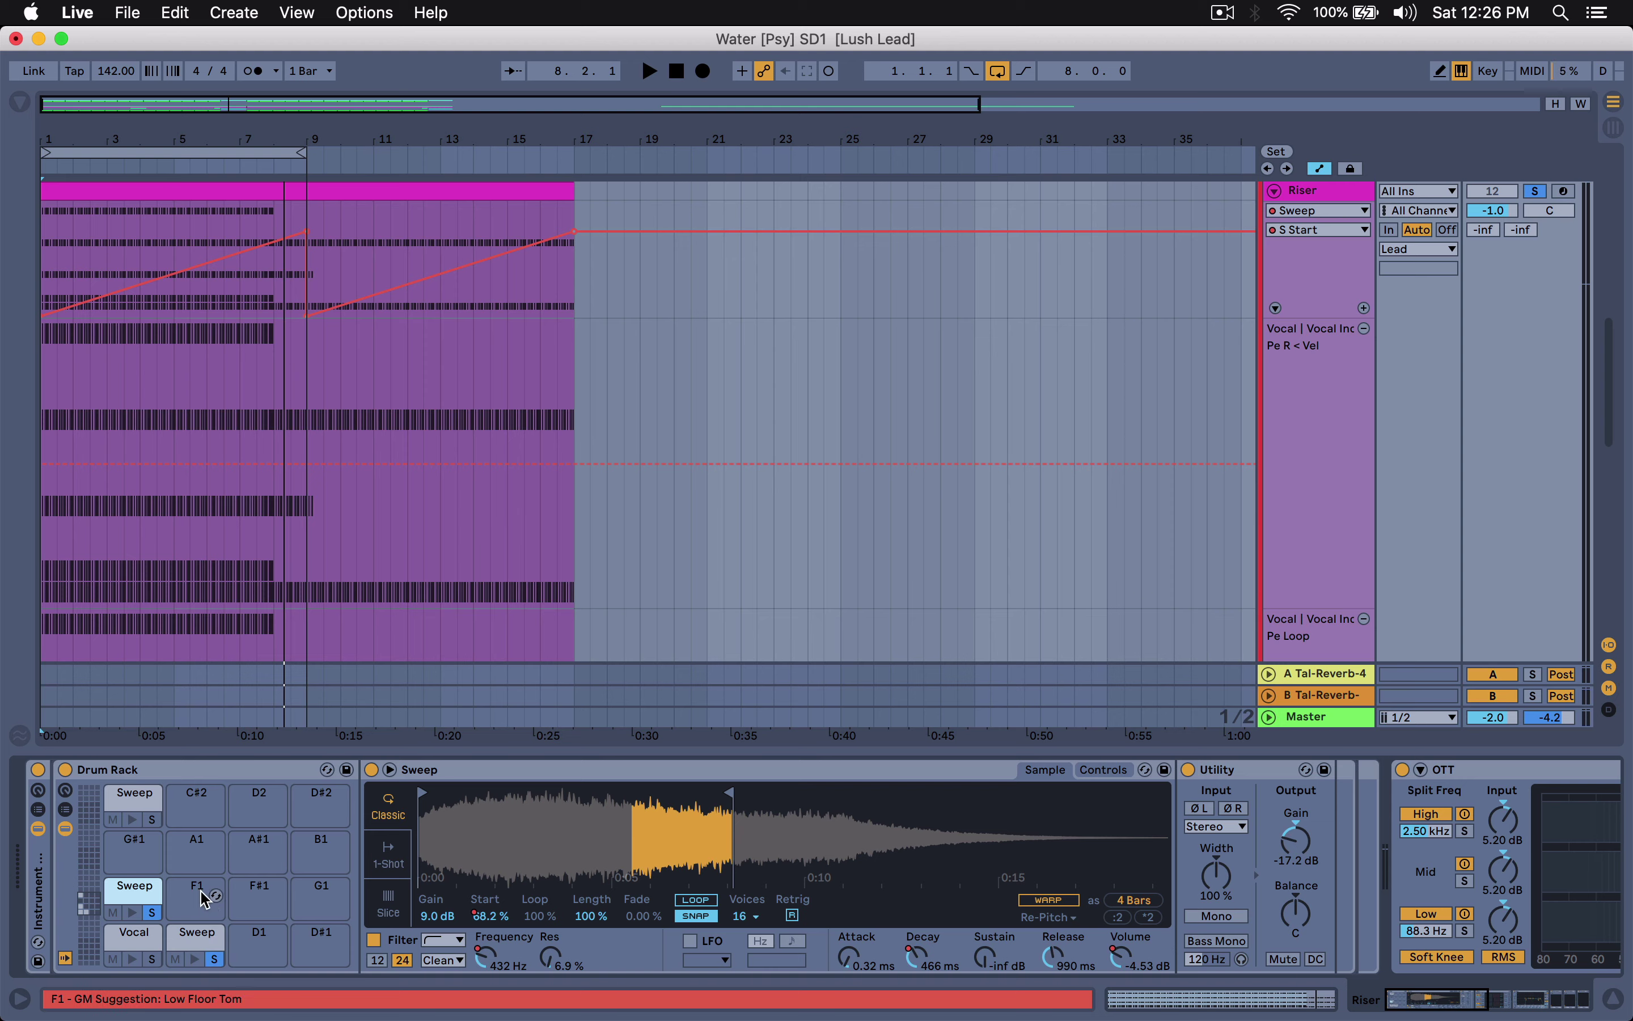
{"action": "key", "text": "space"}
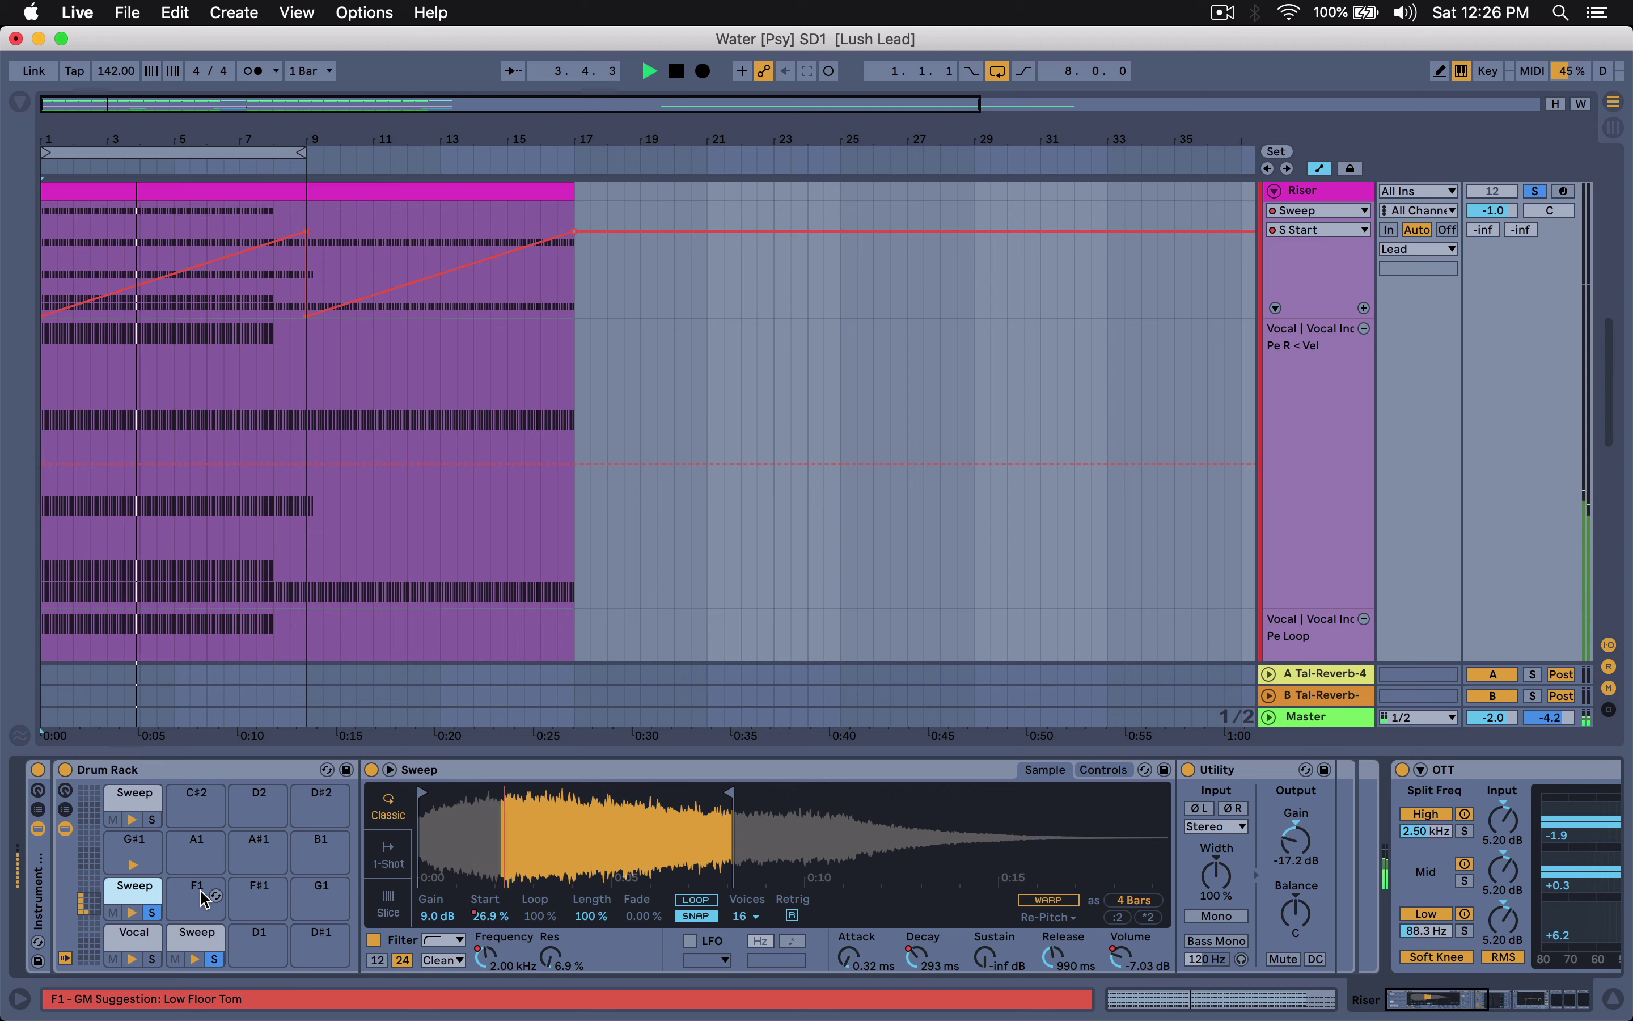
{"action": "left_click", "coordinate": [181, 936]}
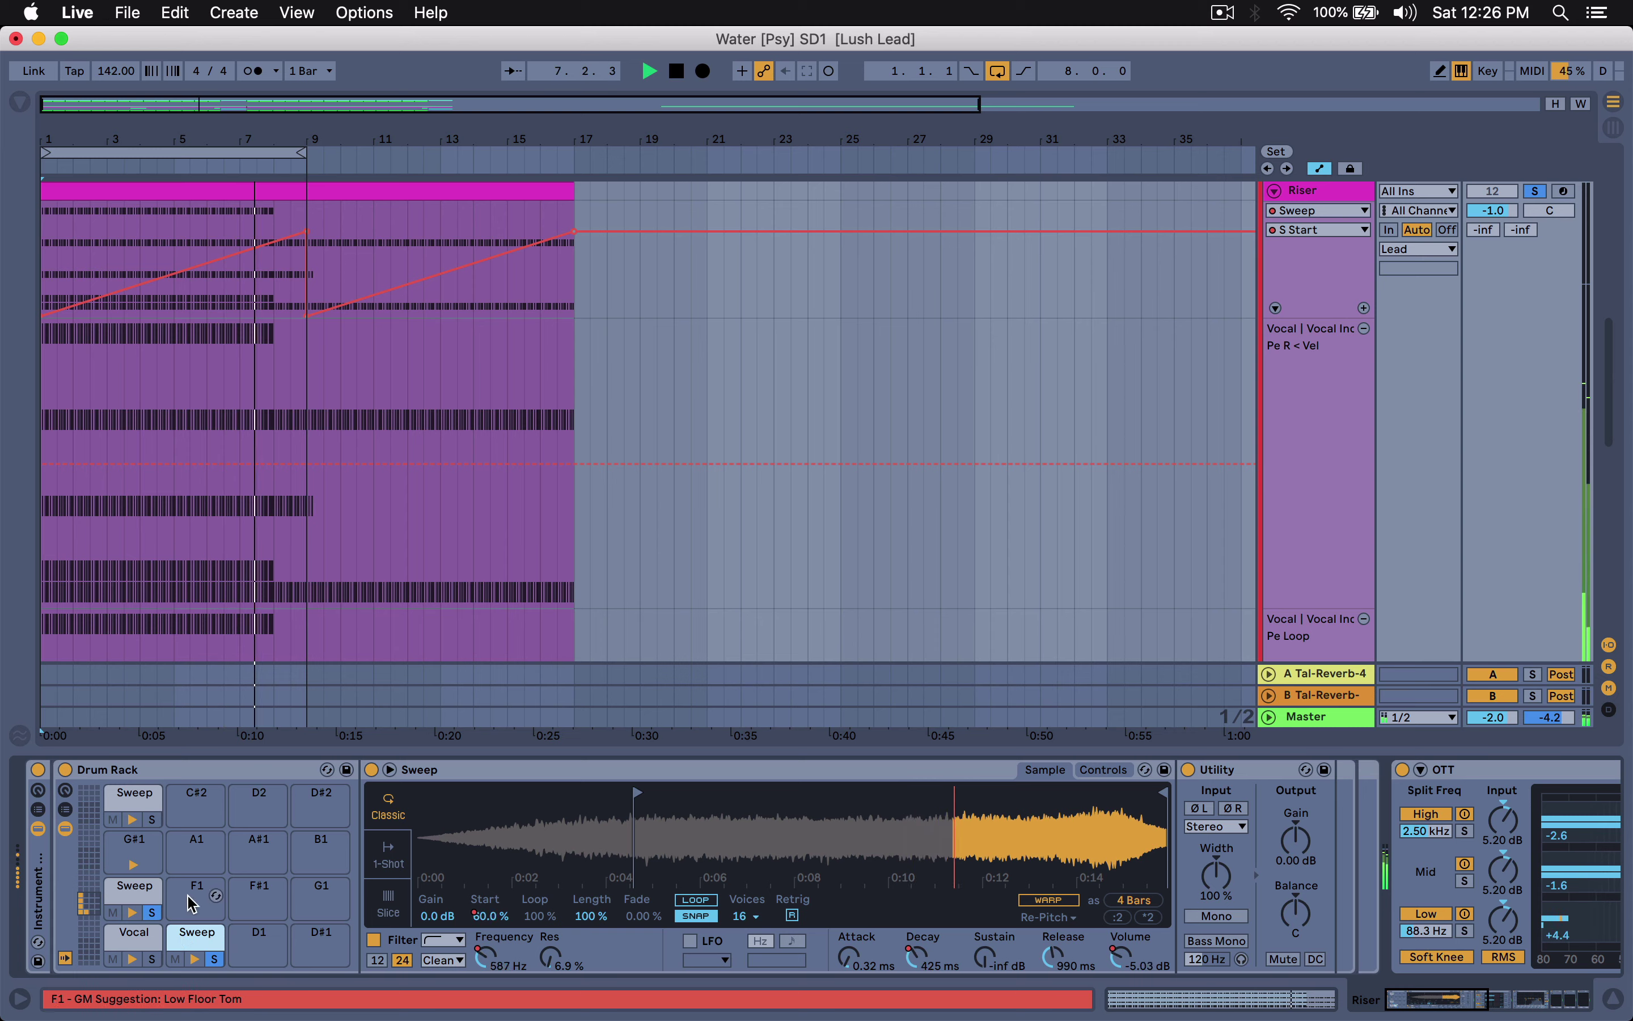
{"action": "left_click", "coordinate": [137, 892]}
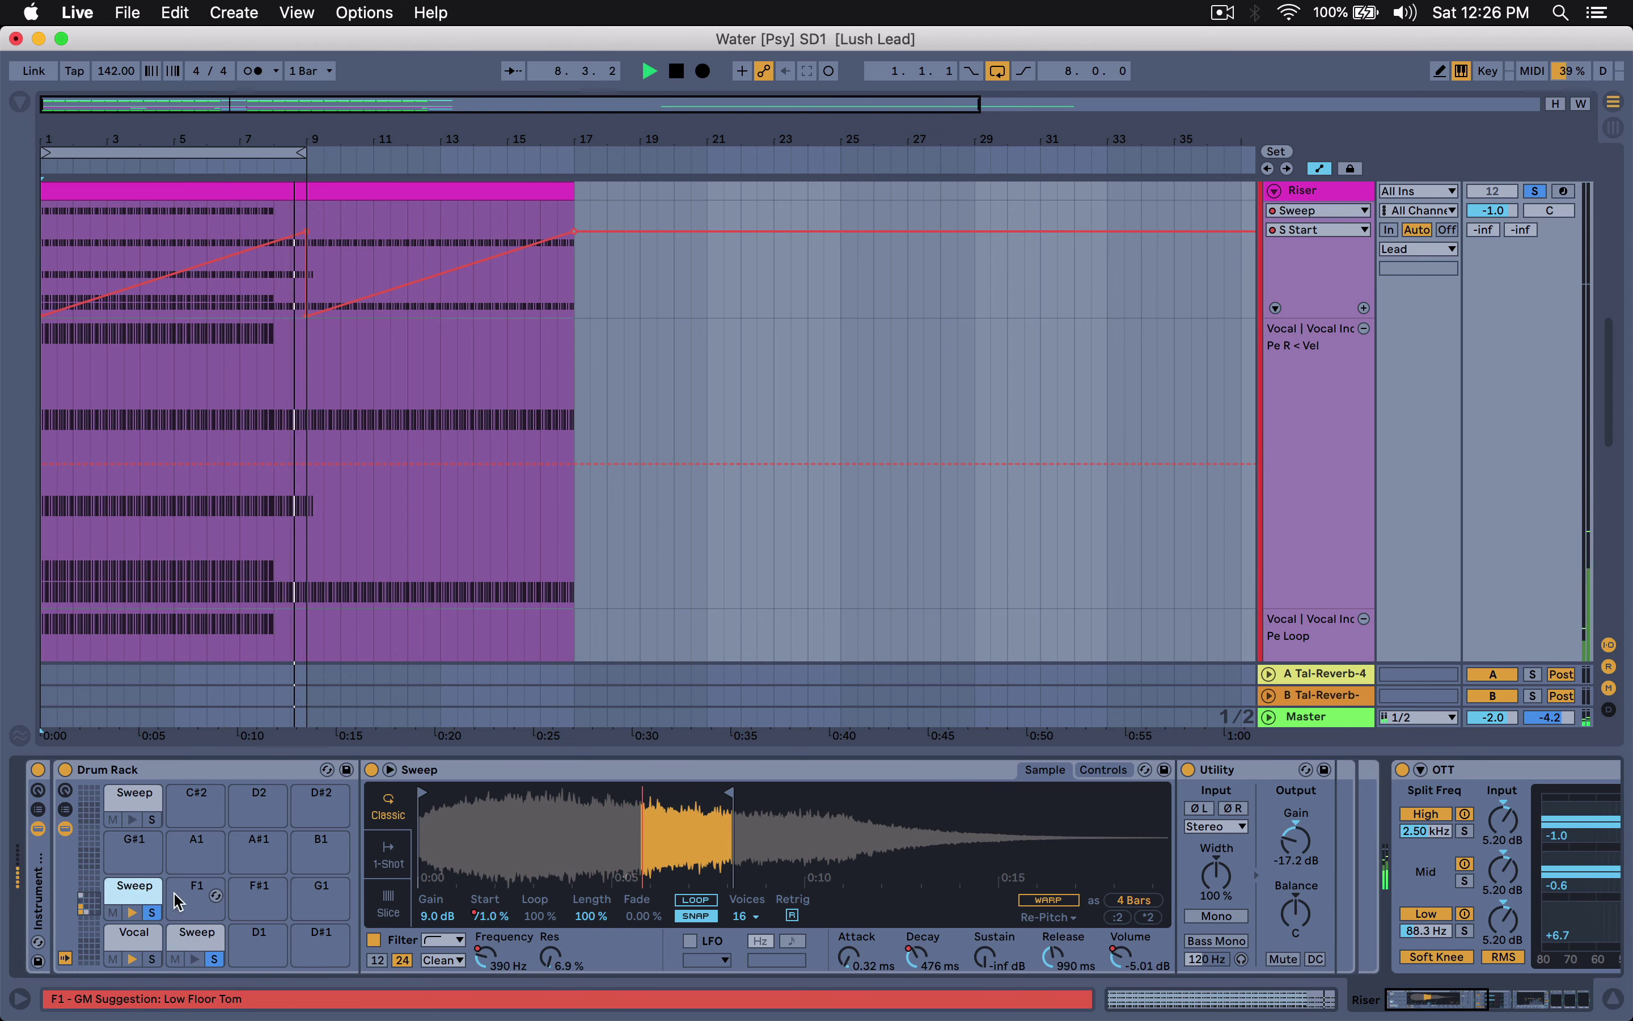
{"action": "key", "text": "space"}
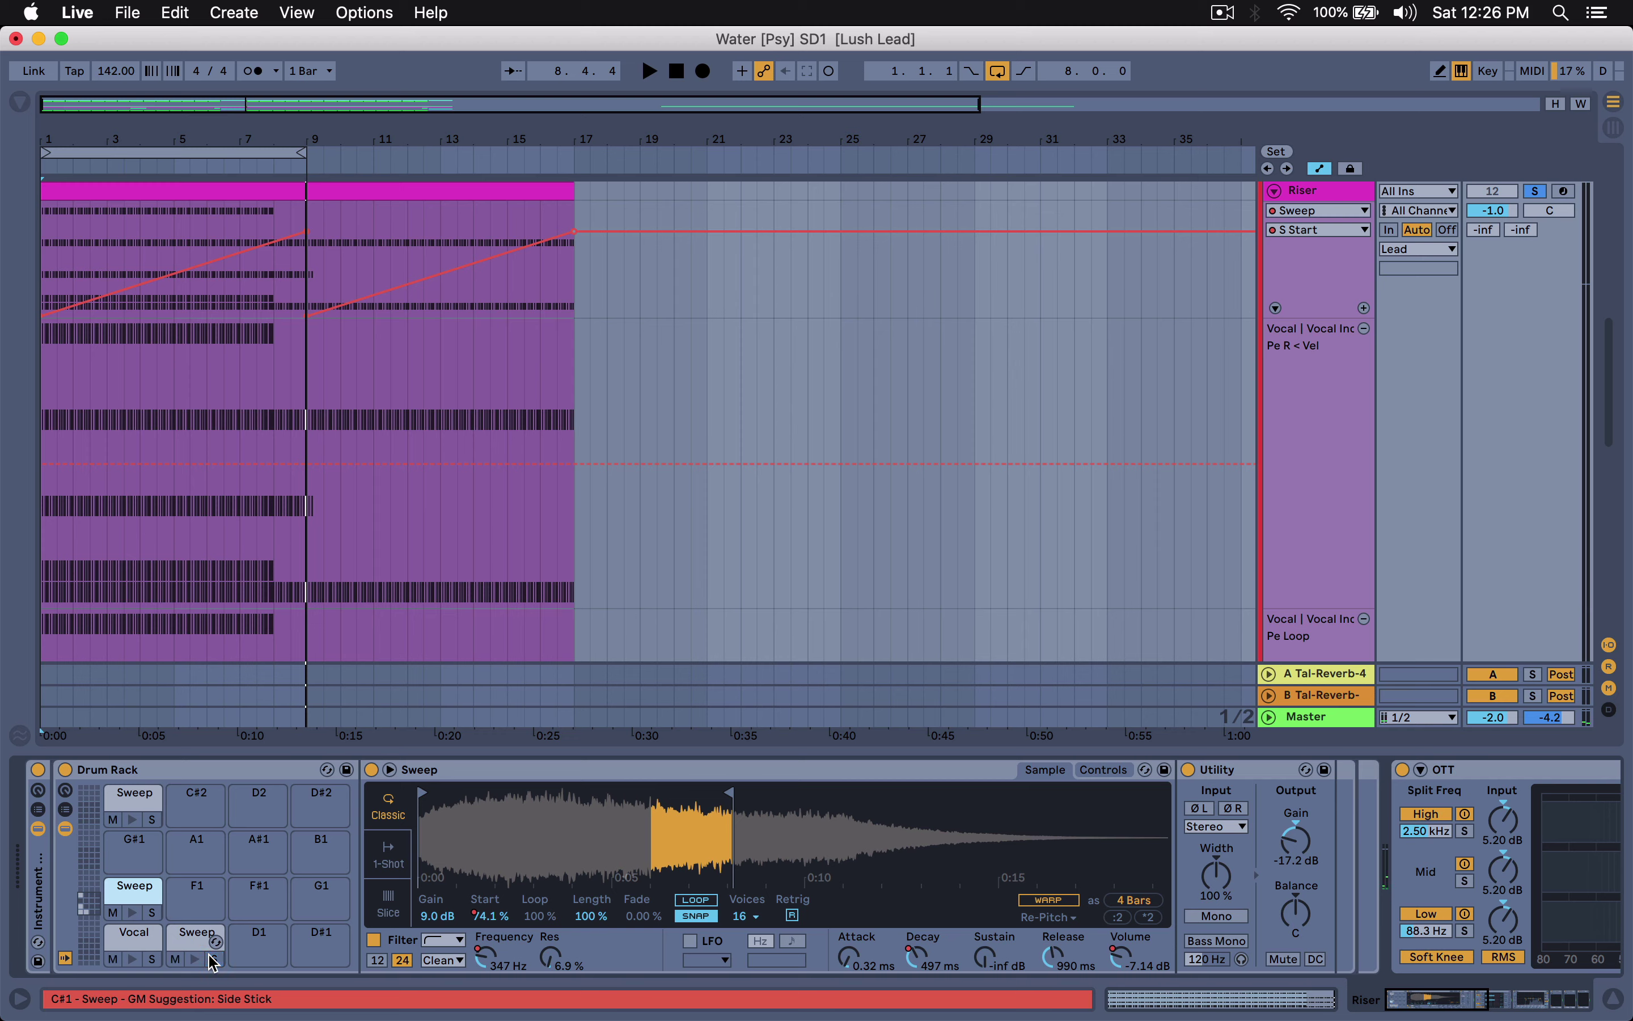
Solo the Vocal pad and display the Sample Start automation of Vocal India on the Riser track.
{"action": "left_click", "coordinate": [147, 960]}
{"action": "left_click", "coordinate": [152, 959]}
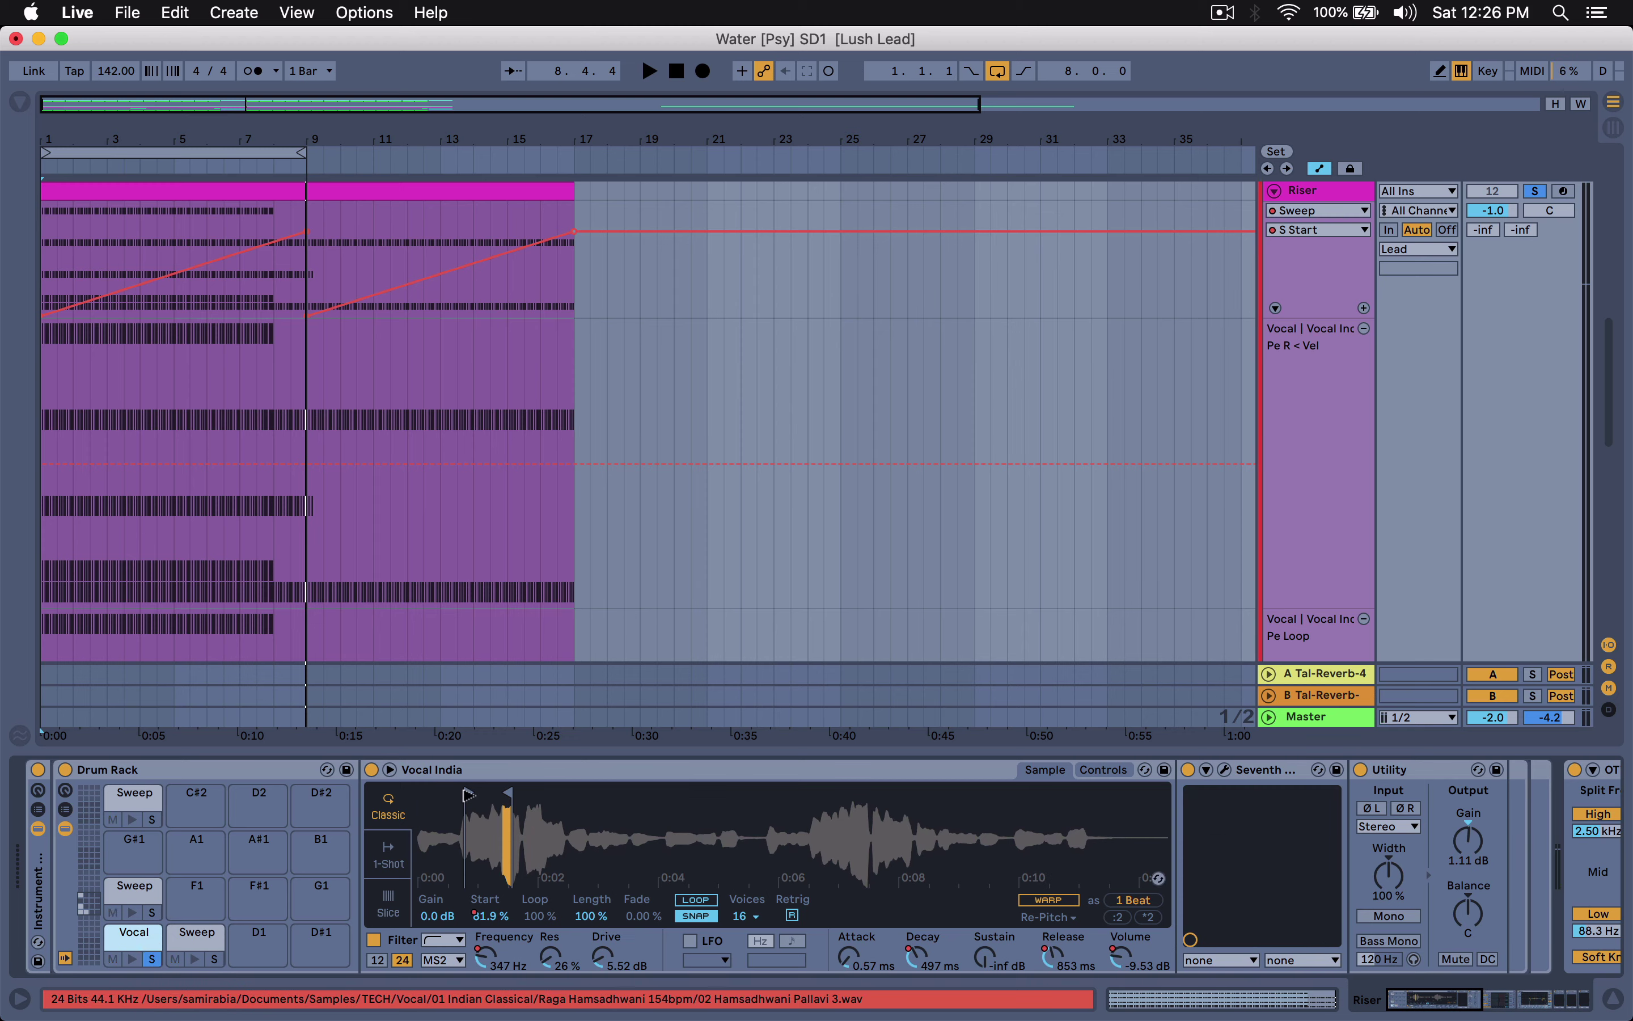
{"action": "left_click", "coordinate": [1302, 230]}
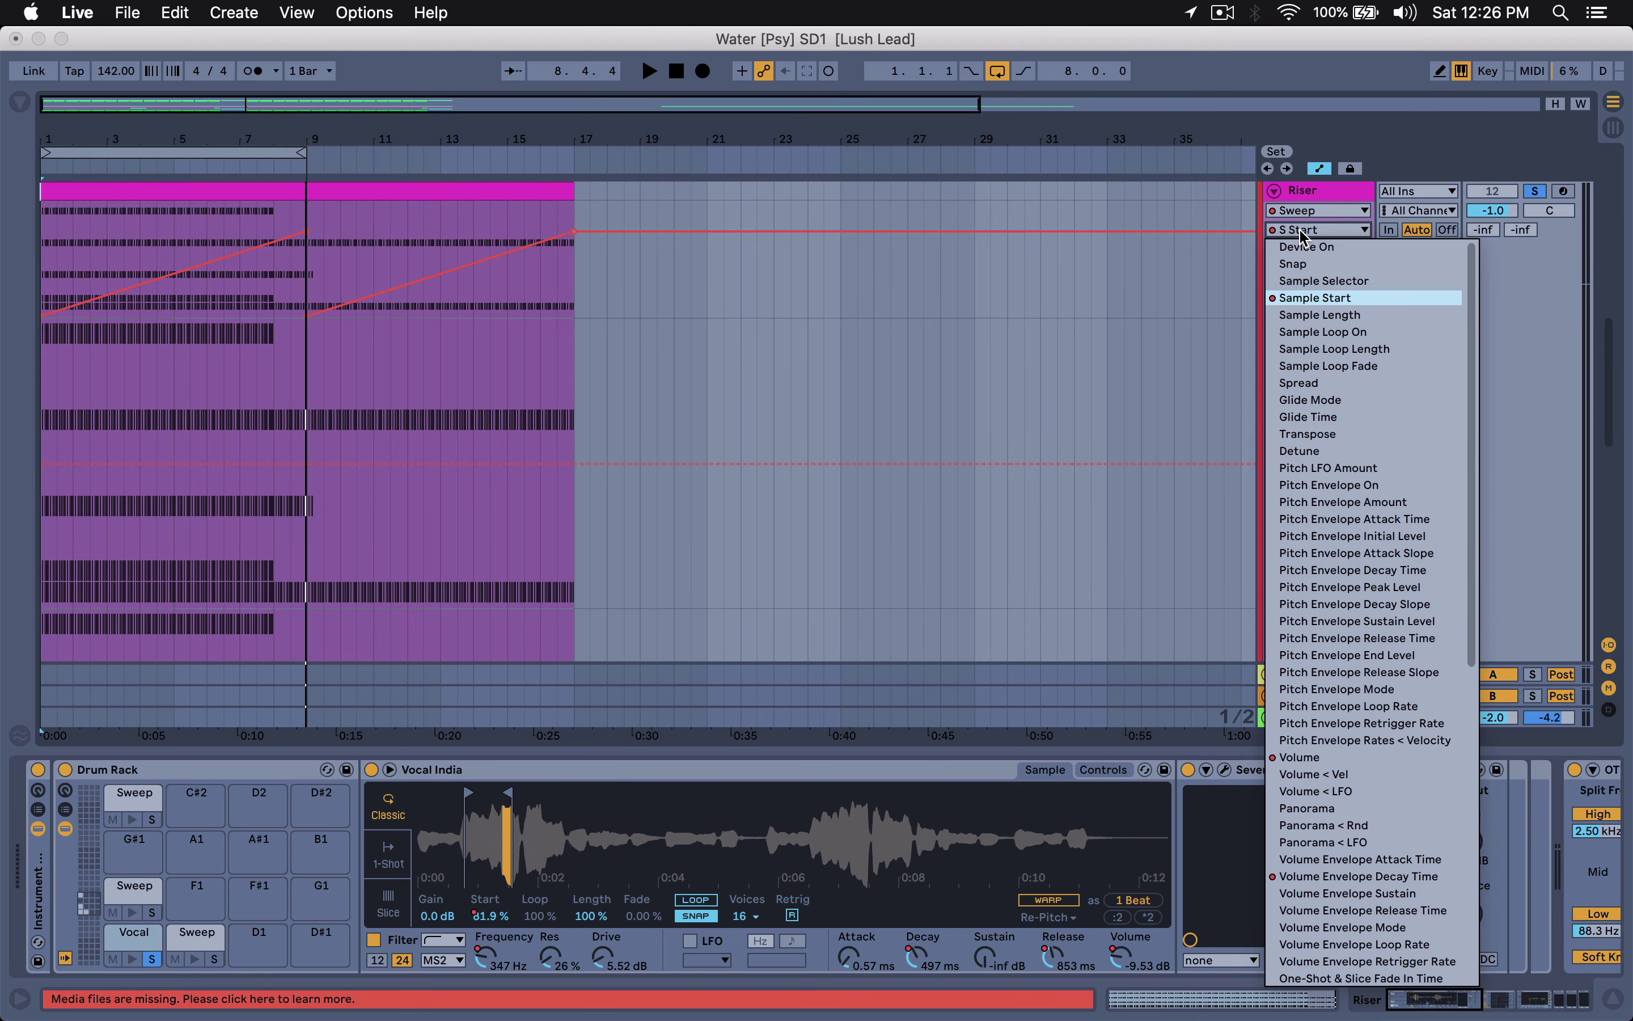
{"action": "left_click", "coordinate": [1305, 238]}
{"action": "left_click", "coordinate": [1303, 215]}
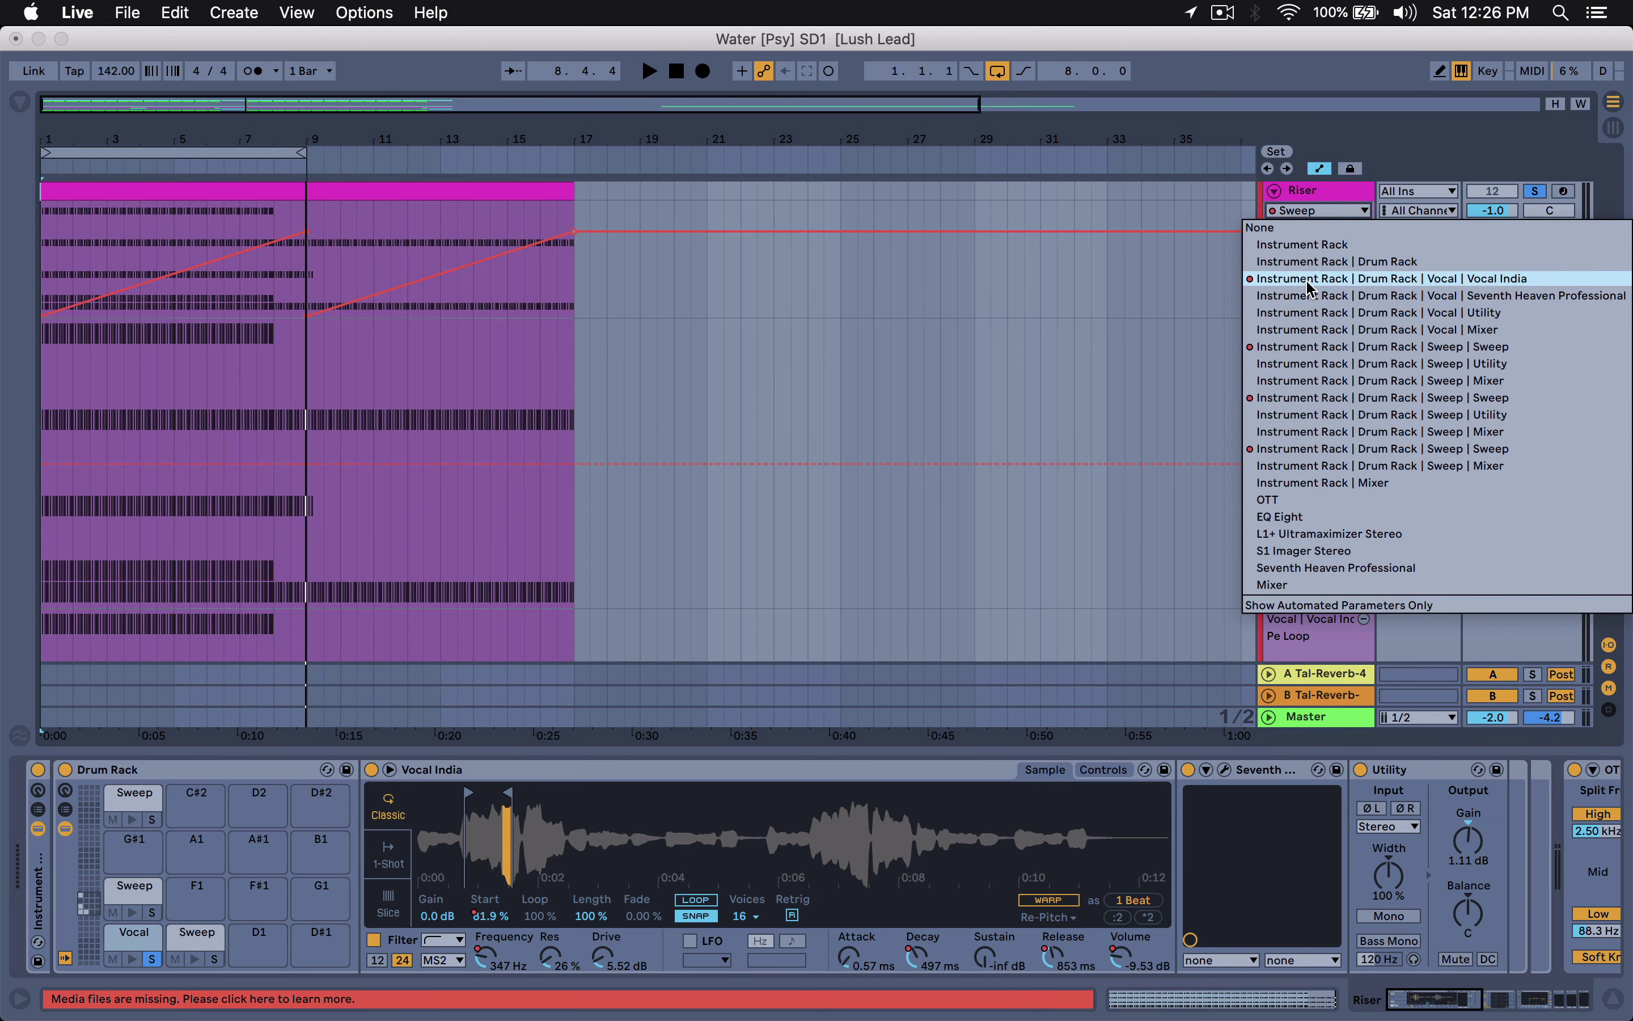
{"action": "left_click", "coordinate": [1317, 284]}
{"action": "left_click", "coordinate": [1297, 232]}
{"action": "left_click", "coordinate": [1297, 231]}
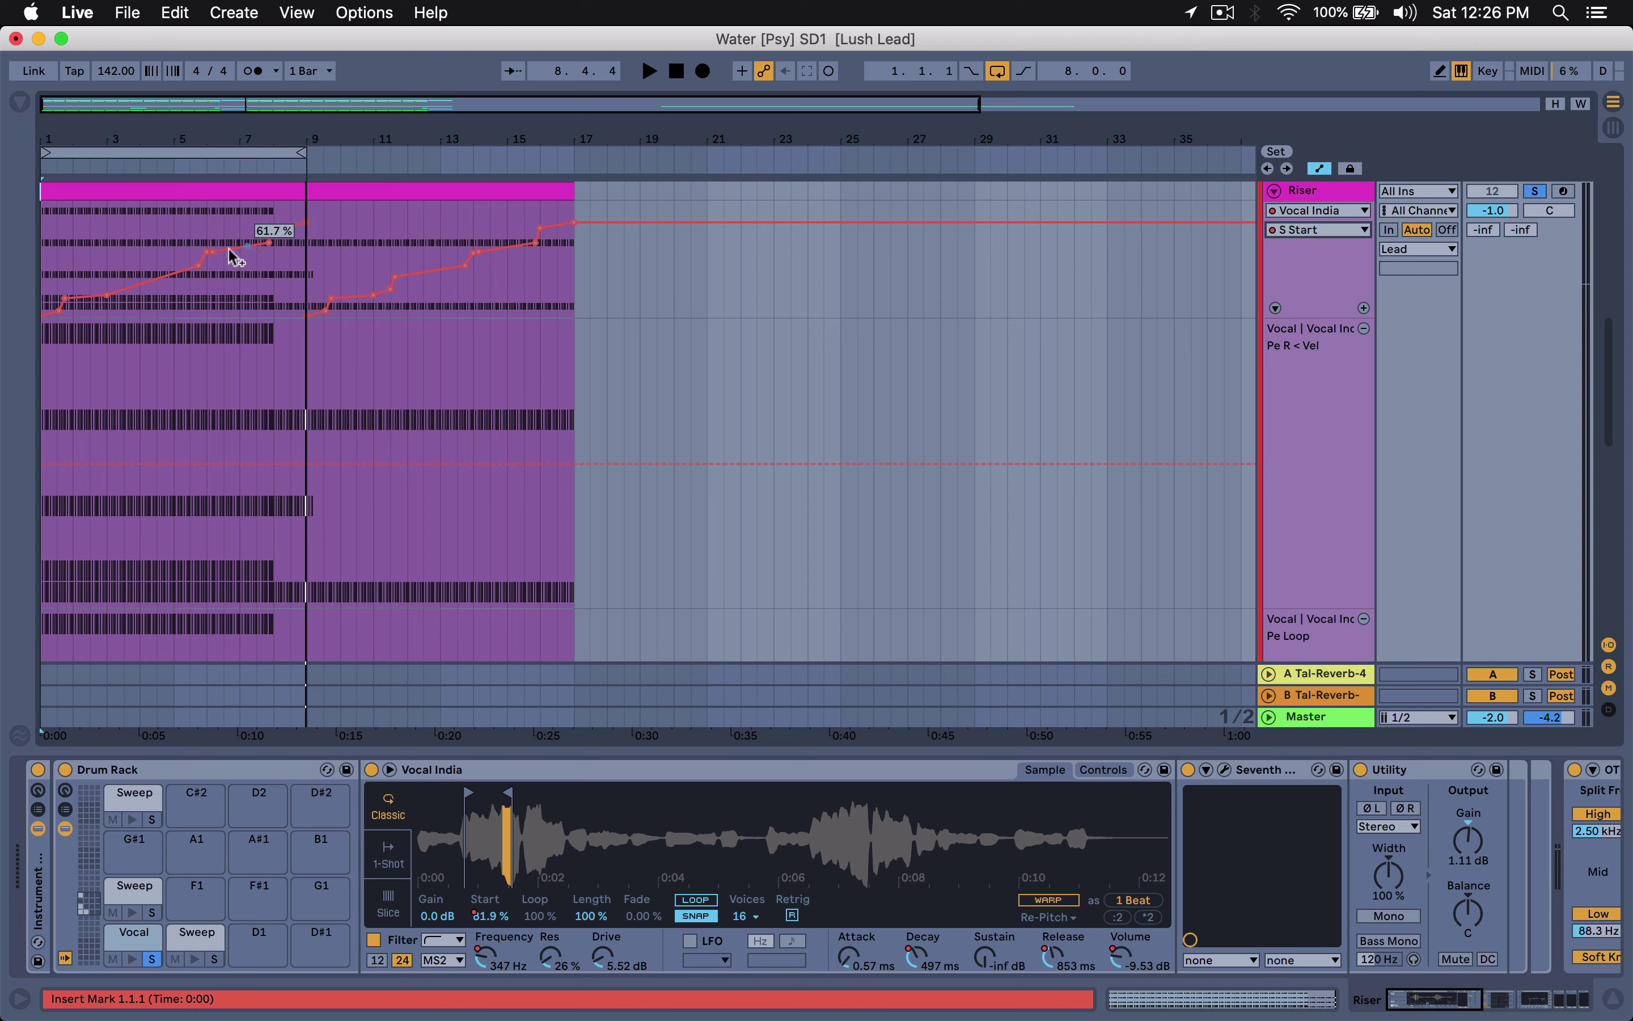
Play the riser with only the Vocal pad soloed, then clear the solo.
{"action": "left_click", "coordinate": [477, 798]}
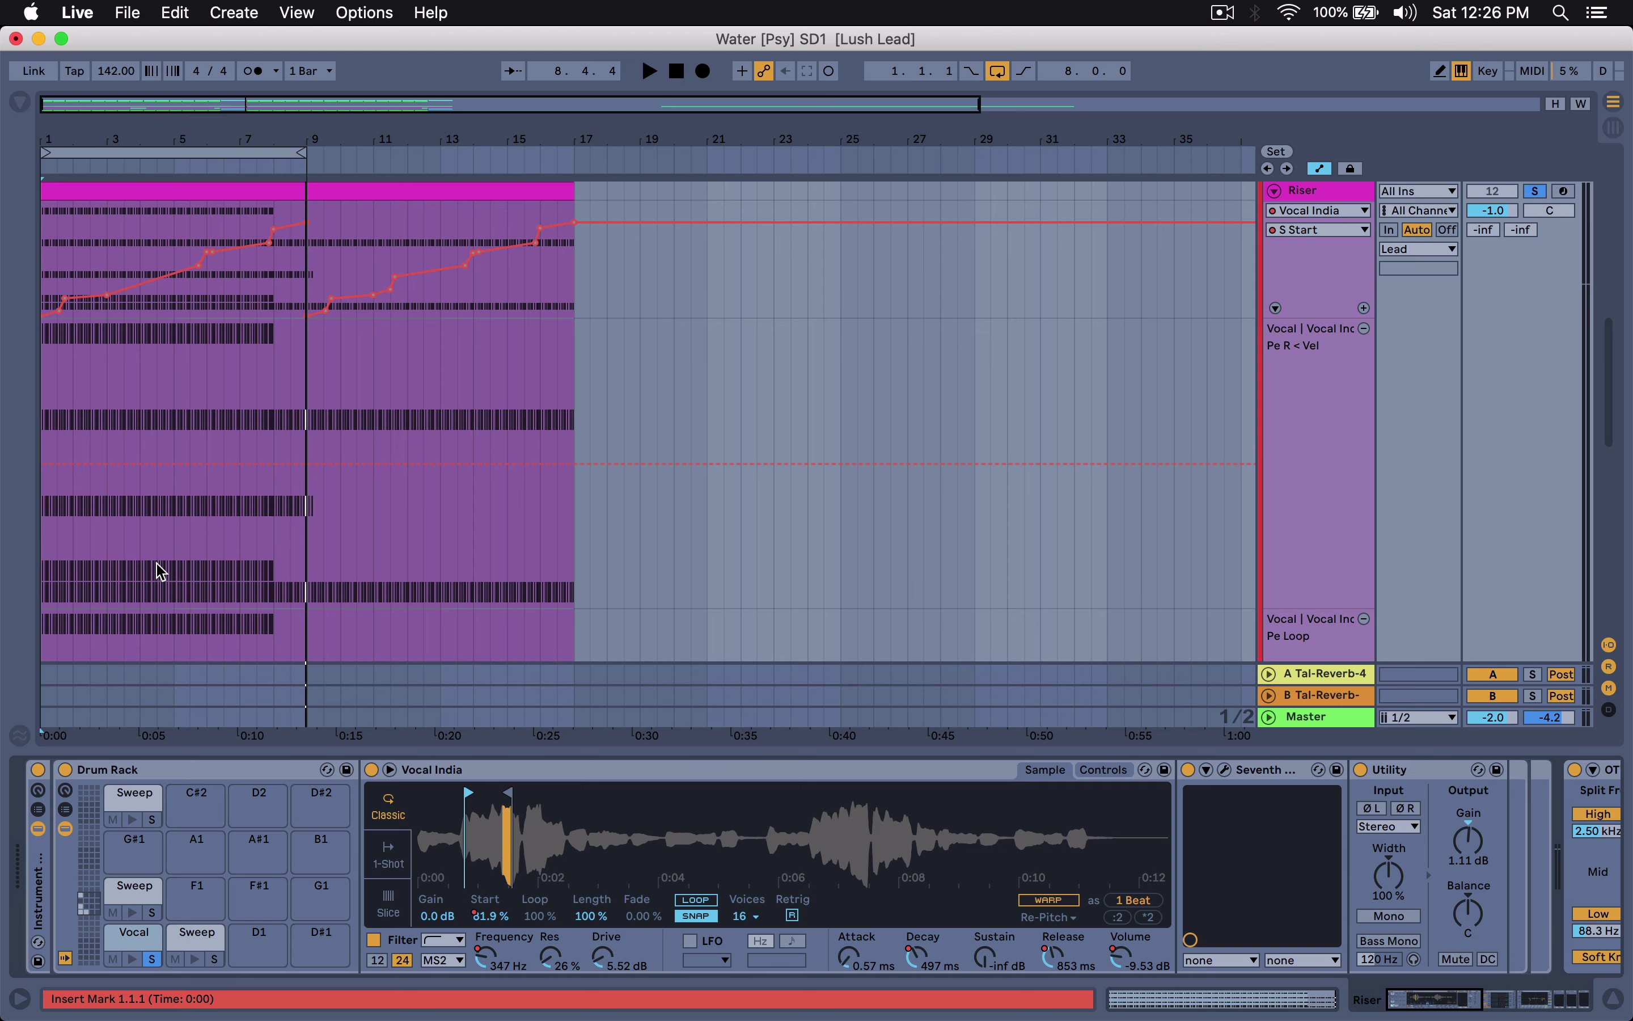
{"action": "key", "text": "space"}
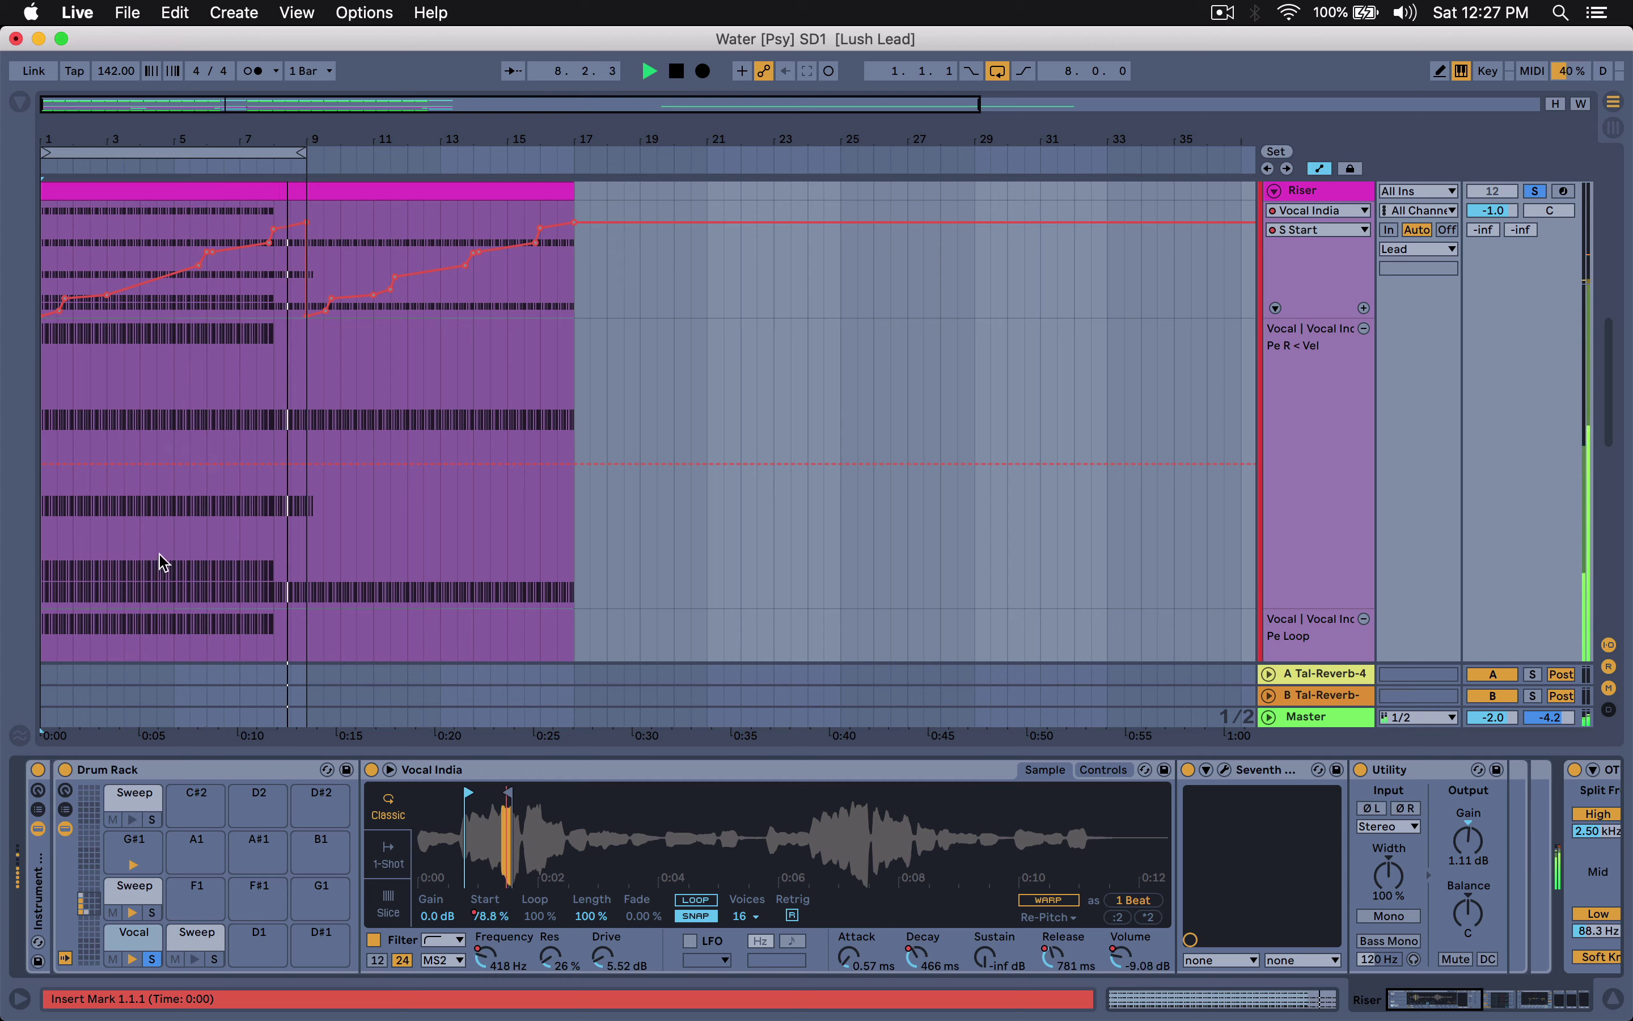
{"action": "key", "text": "space"}
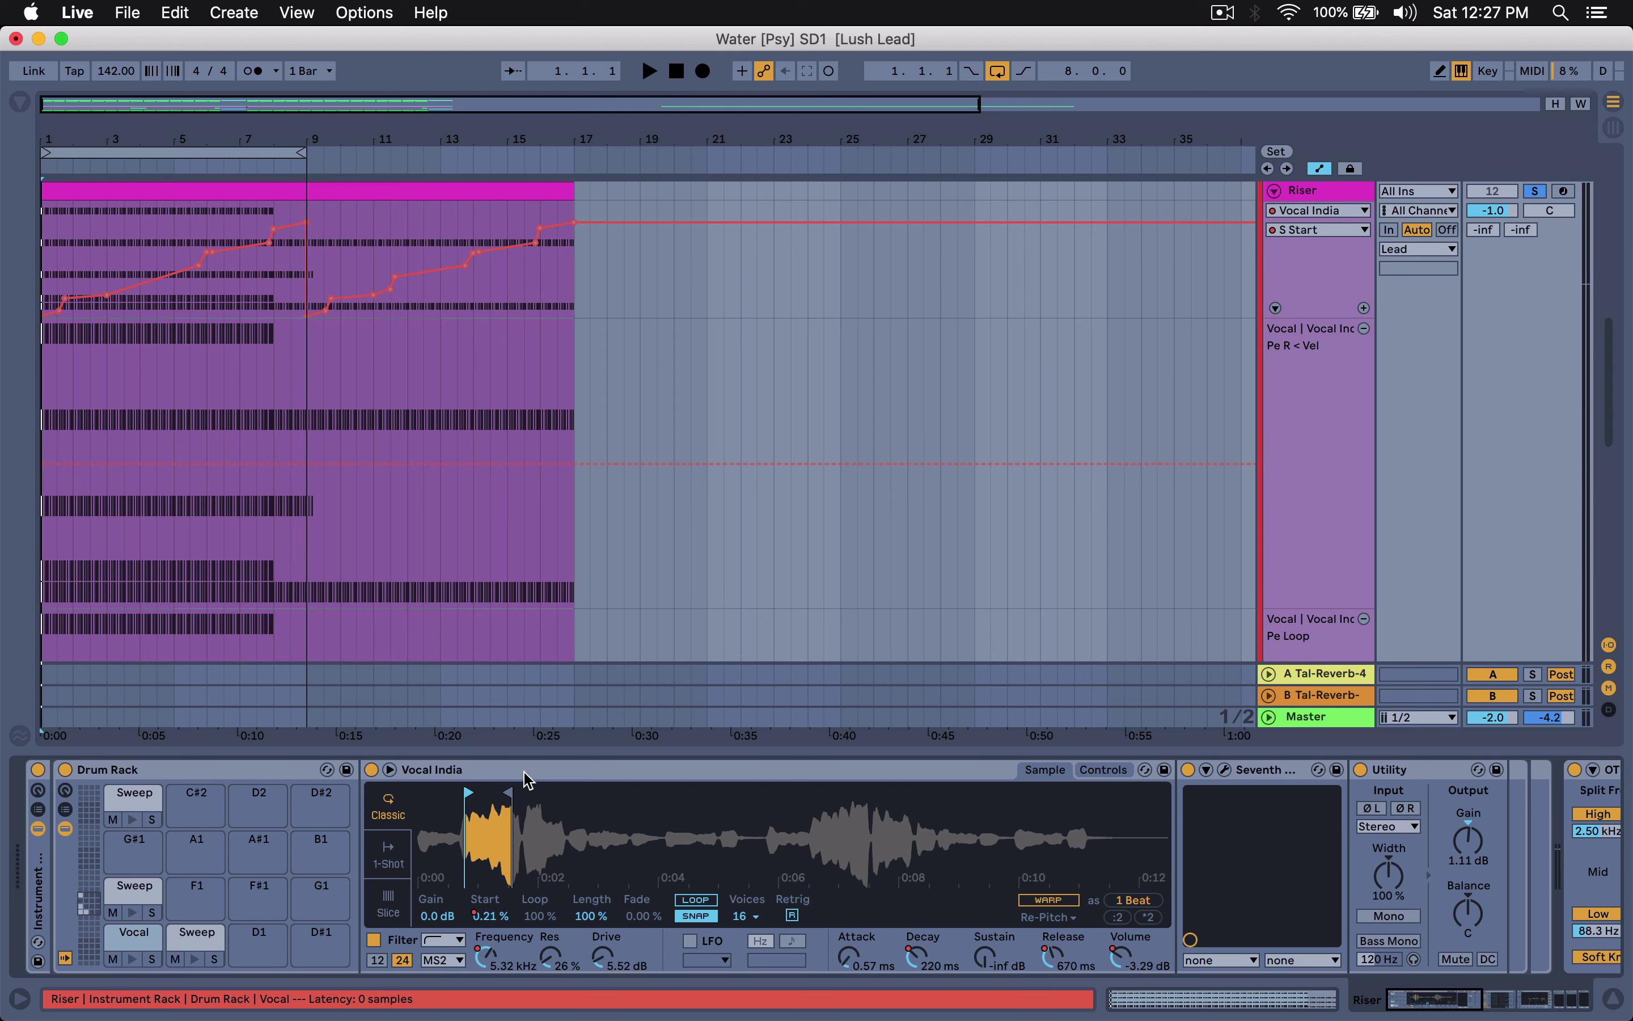
Play the full Riser track and examine its effects chain, including OTT, EQ Eight, L1+ Ultramaximizer, S1 Imager and Seventh Heaven.
{"action": "left_click", "coordinate": [1337, 199]}
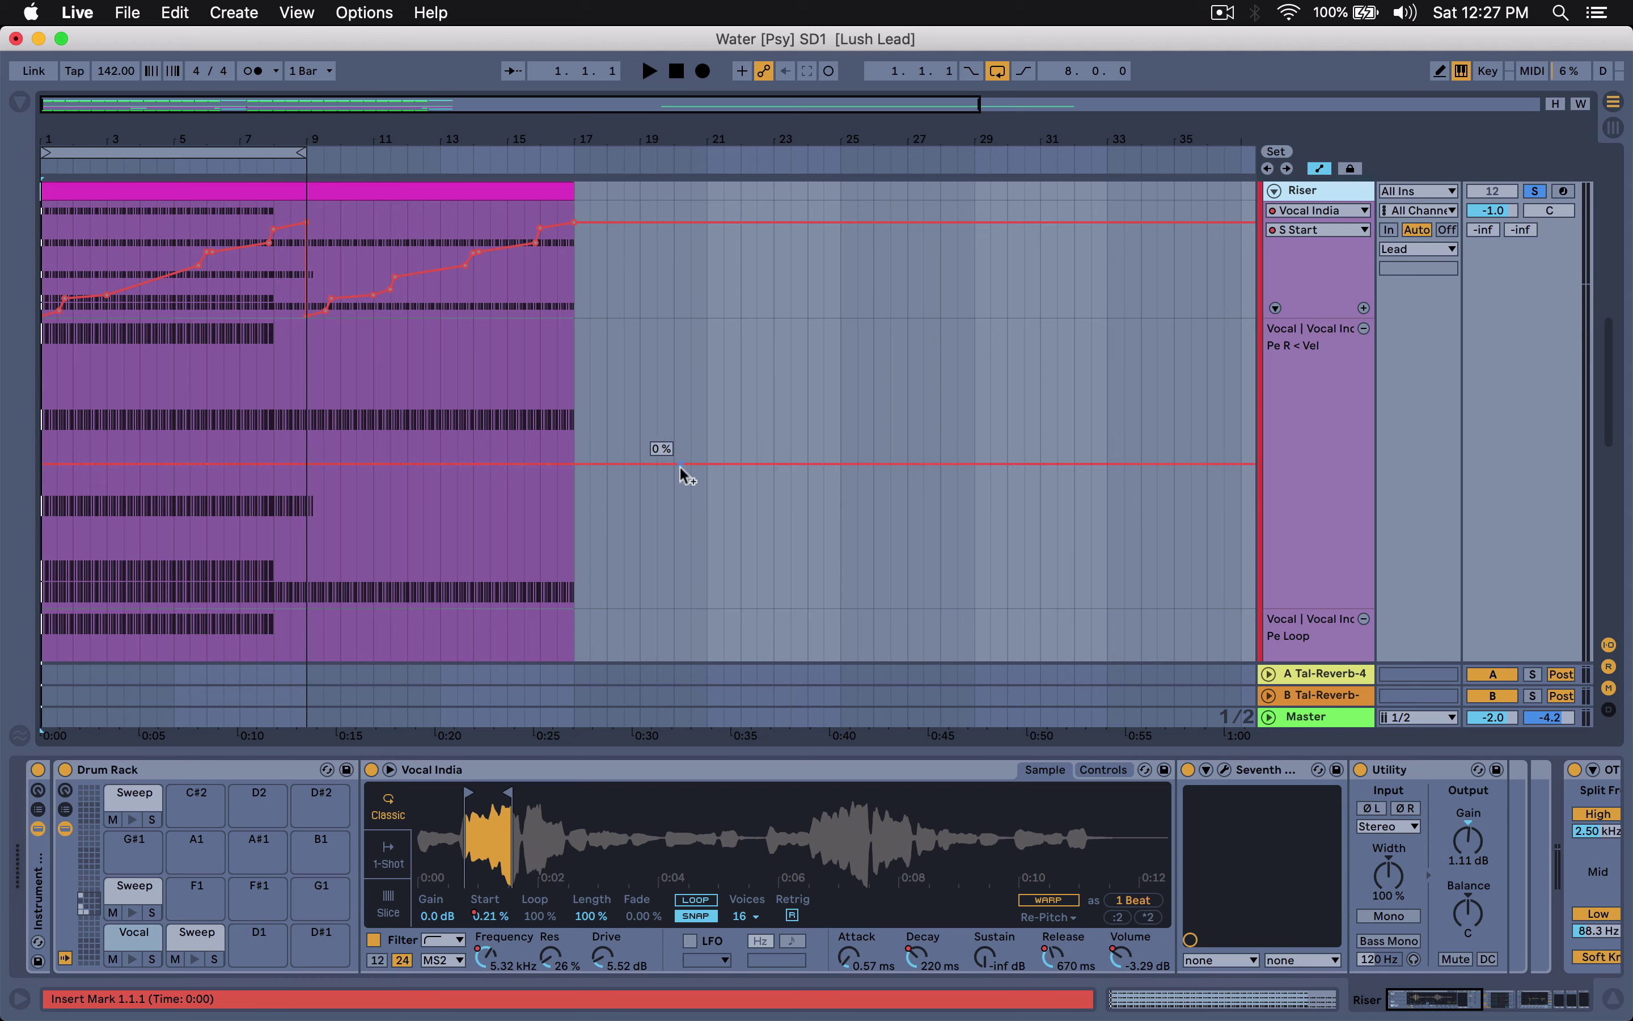
{"action": "key", "text": "space"}
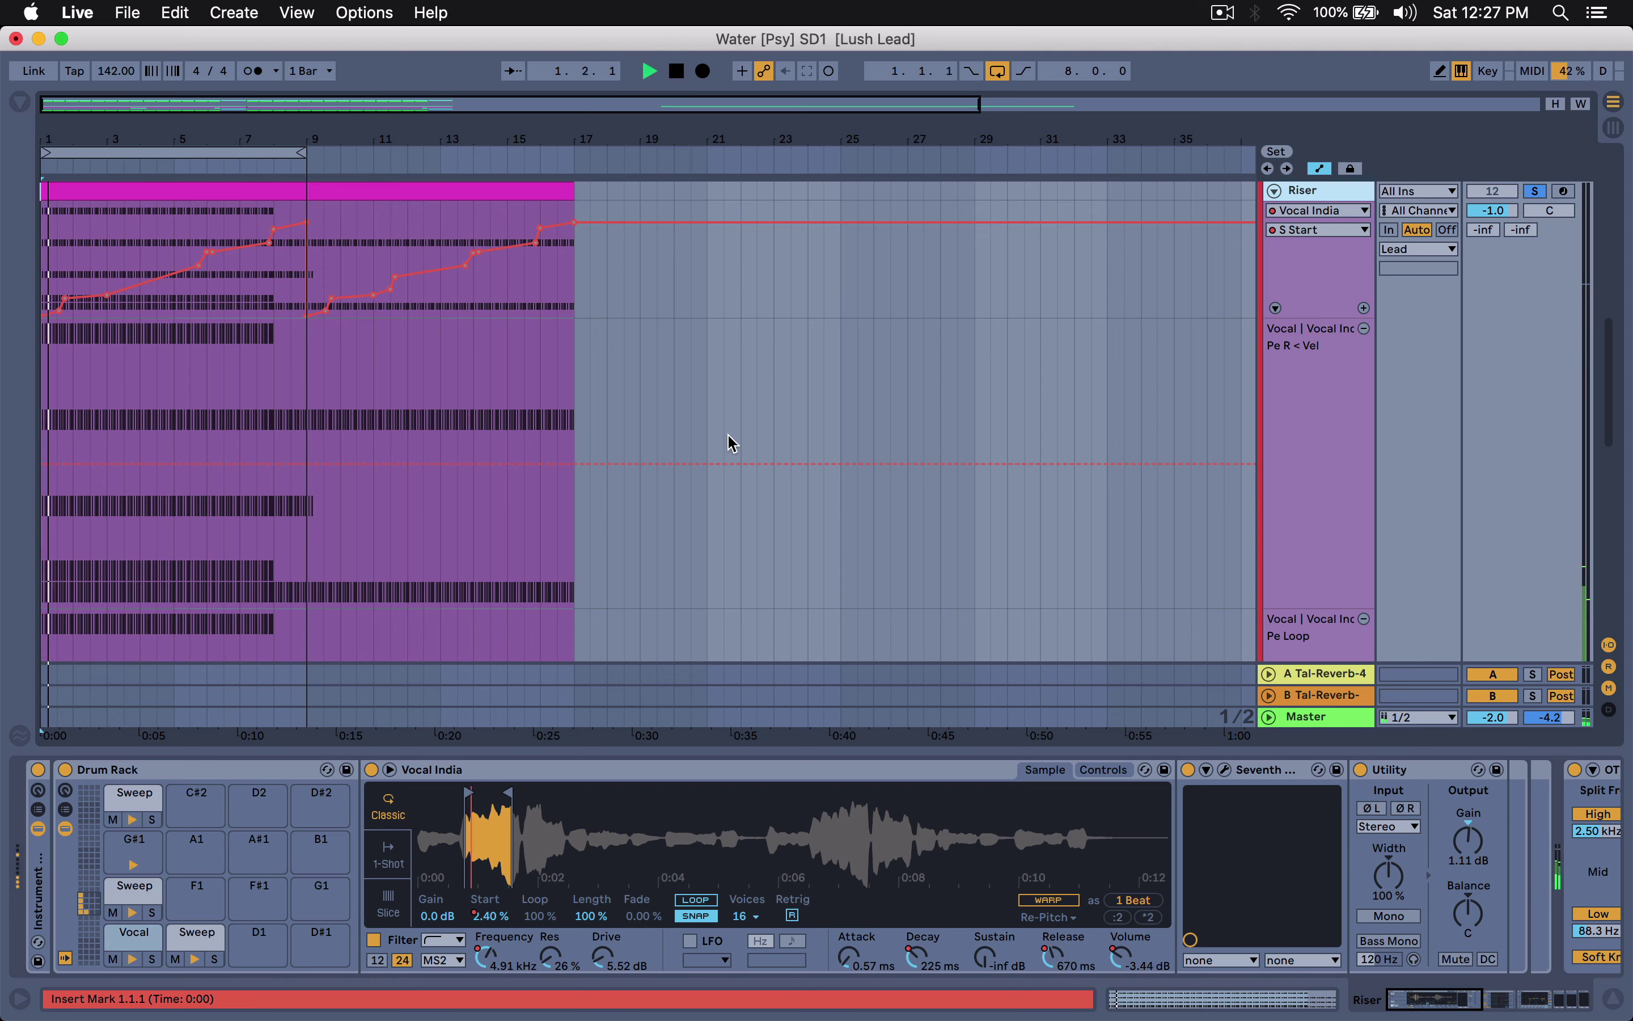
{"action": "scroll", "coordinate": [1257, 776], "scroll_direction": "right", "scroll_amount": 3}
{"action": "scroll", "coordinate": [1257, 775], "scroll_direction": "right", "scroll_amount": 10}
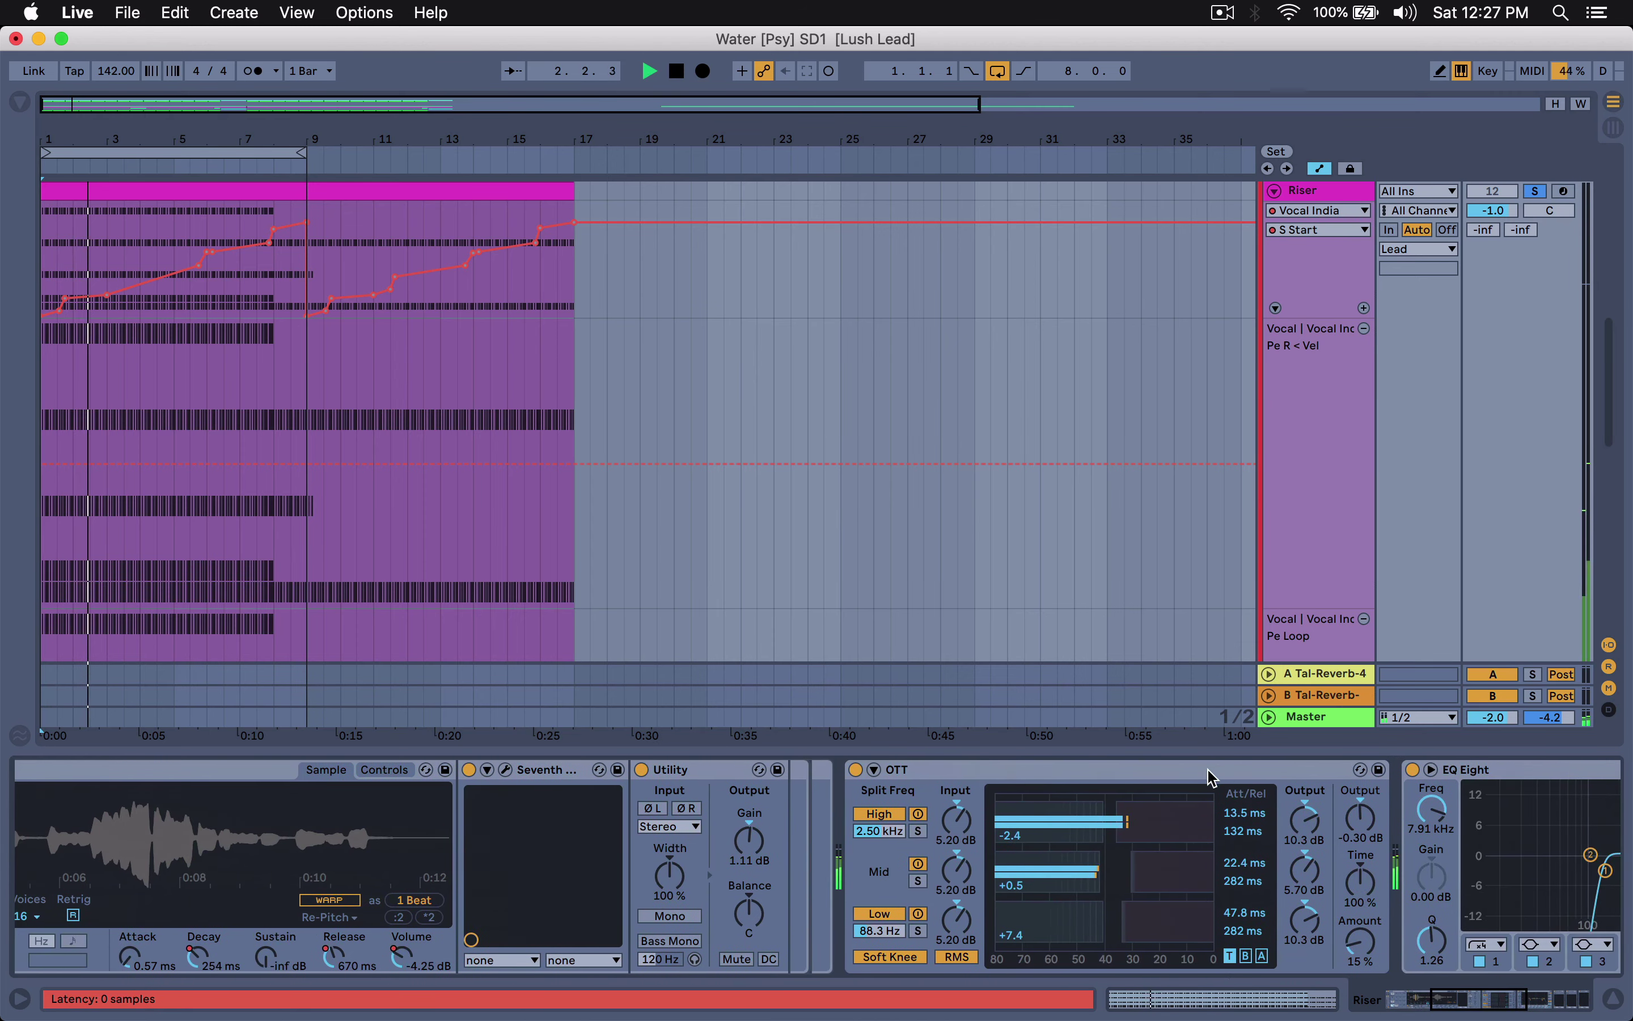
{"action": "scroll", "coordinate": [911, 782], "scroll_direction": "right", "scroll_amount": 4}
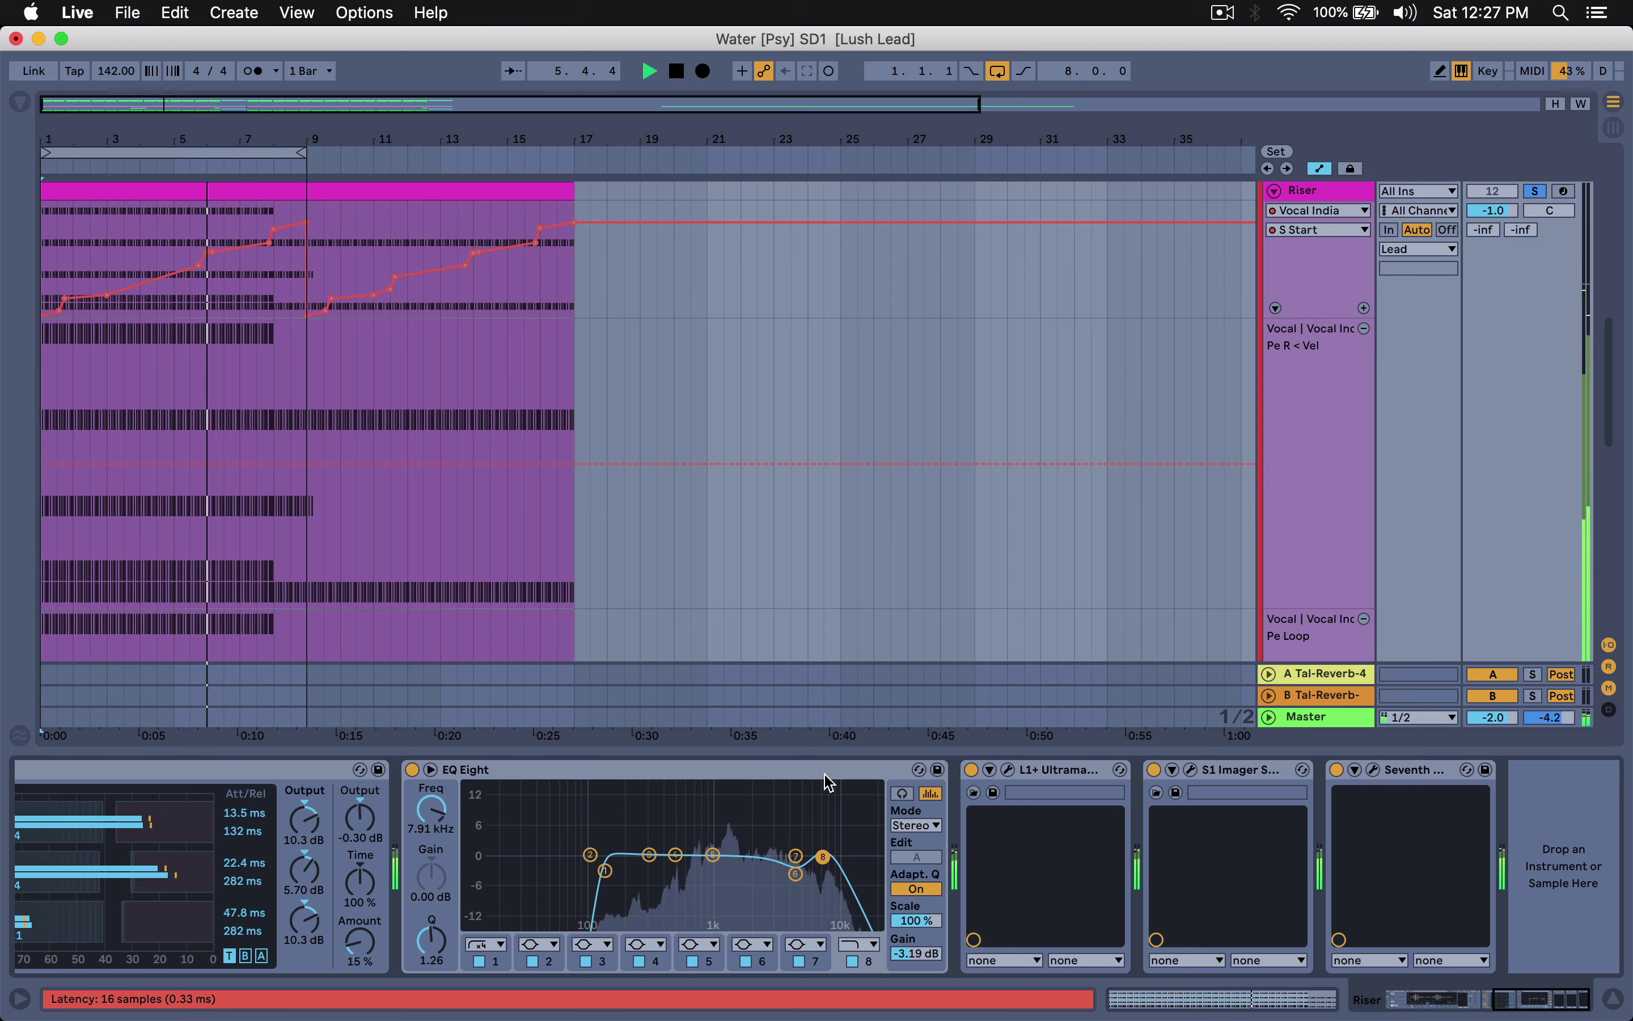
{"action": "scroll", "coordinate": [830, 784], "scroll_direction": "left", "scroll_amount": 6}
{"action": "scroll", "coordinate": [830, 783], "scroll_direction": "left", "scroll_amount": 8}
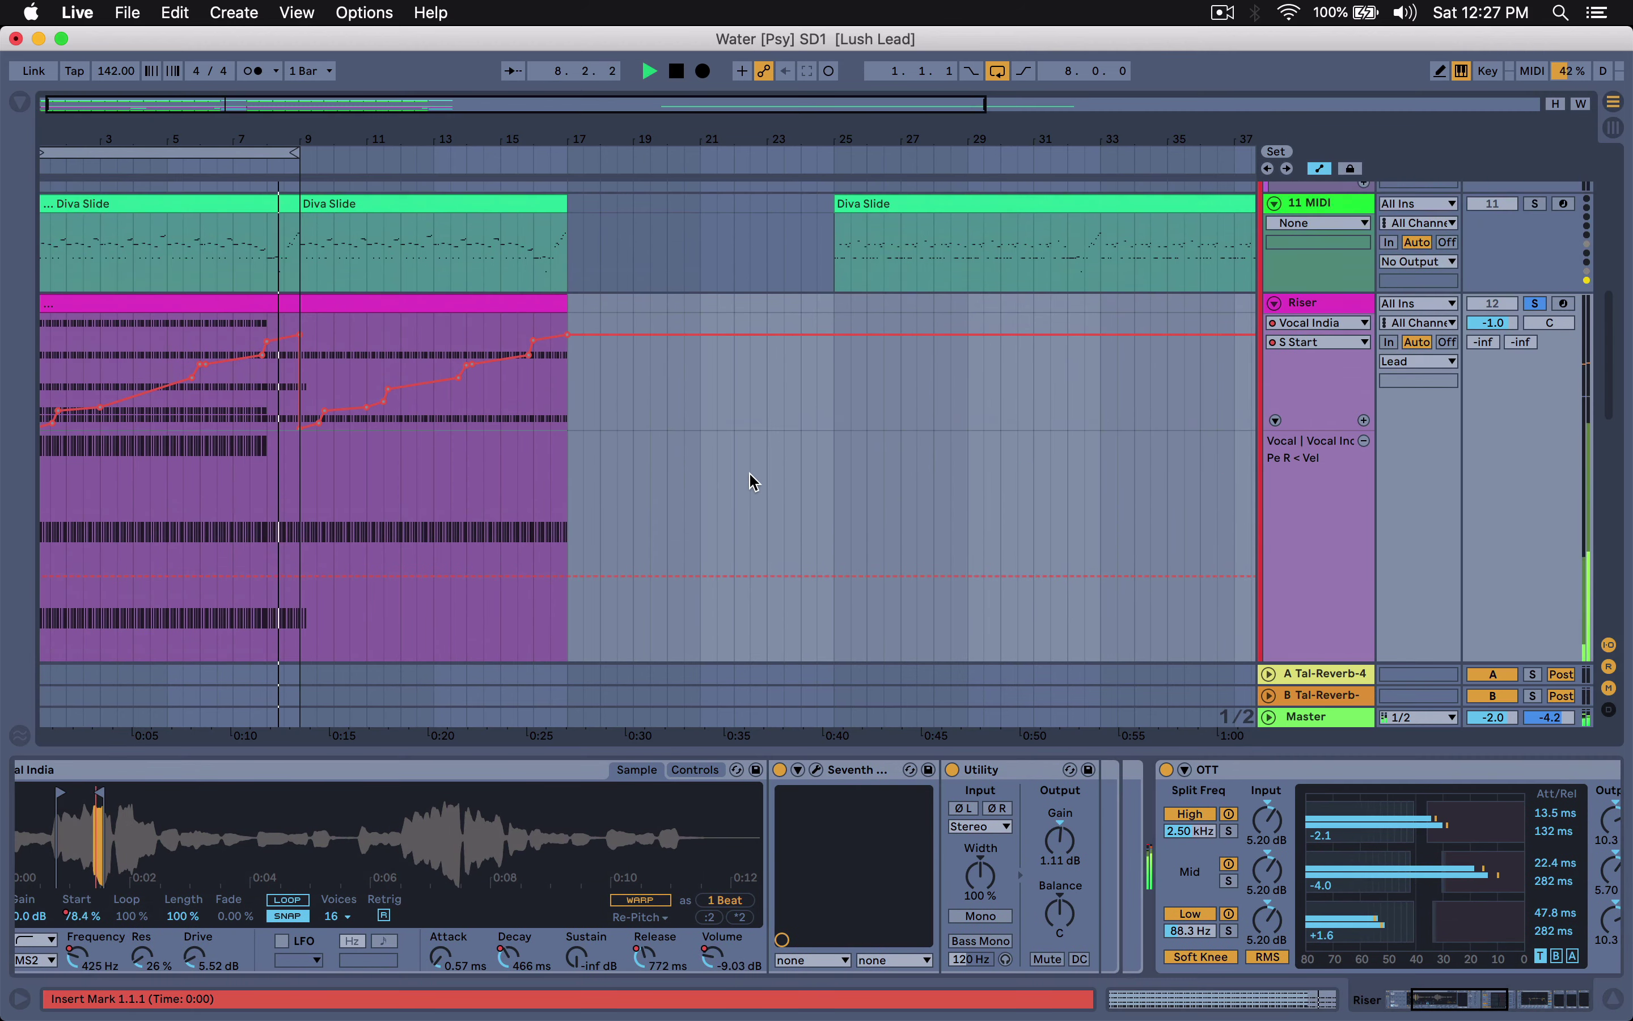
{"action": "scroll", "coordinate": [755, 482], "scroll_direction": "up", "scroll_amount": 3}
{"action": "key", "text": "space"}
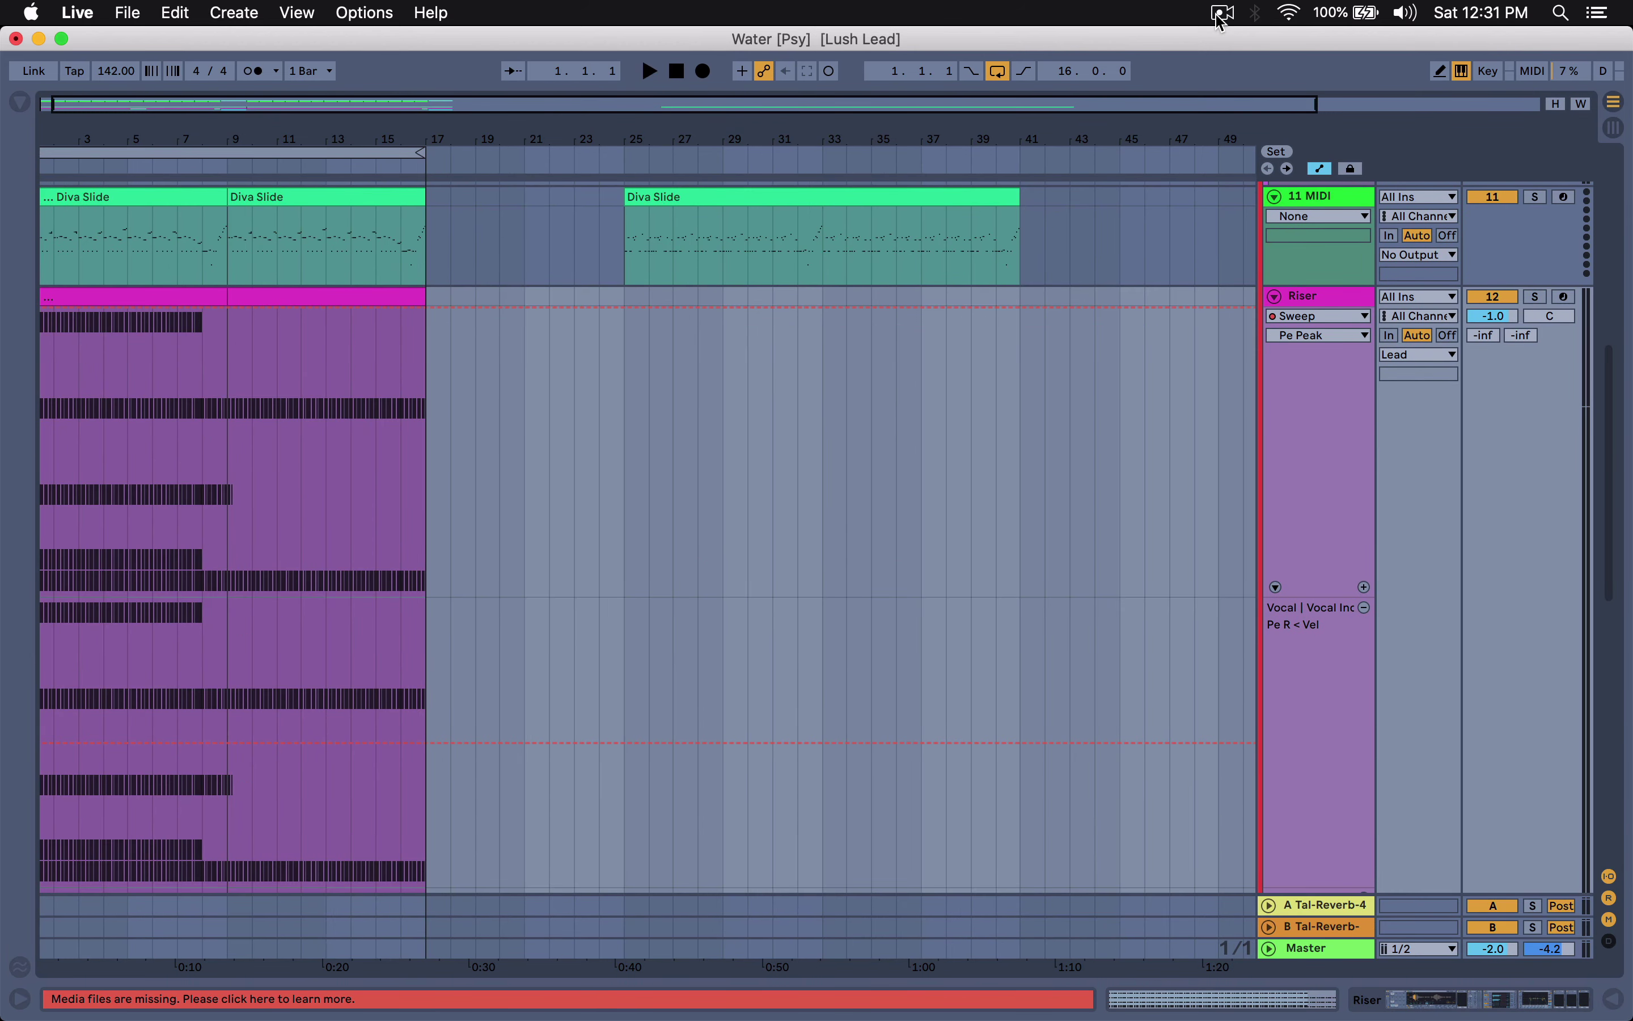